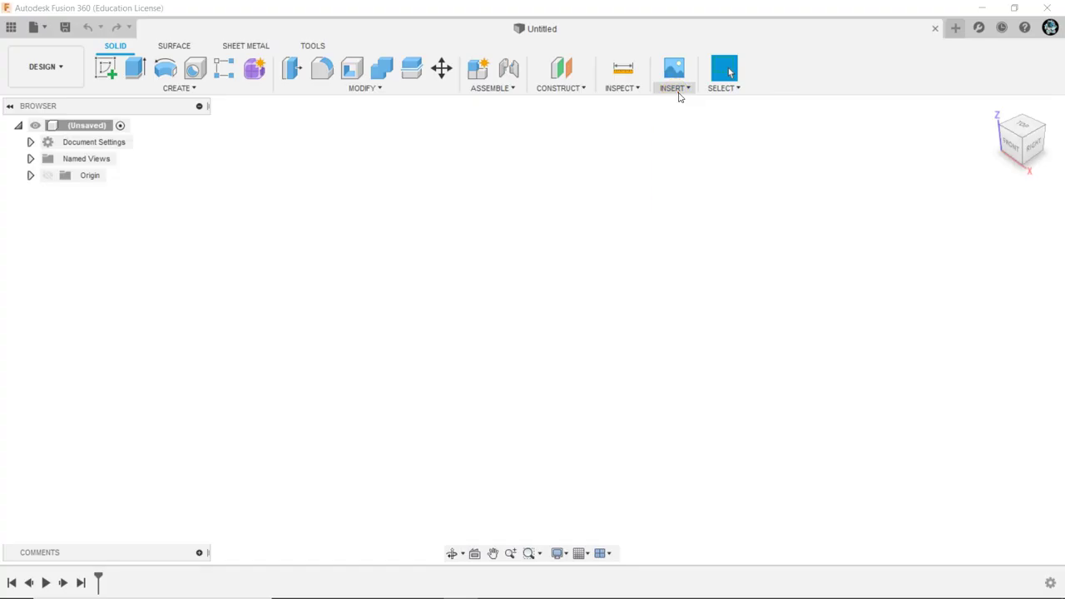
# - Load the dalta1.jpg chisel photo from Downloads as a canvas image
pyautogui.click(675, 88)
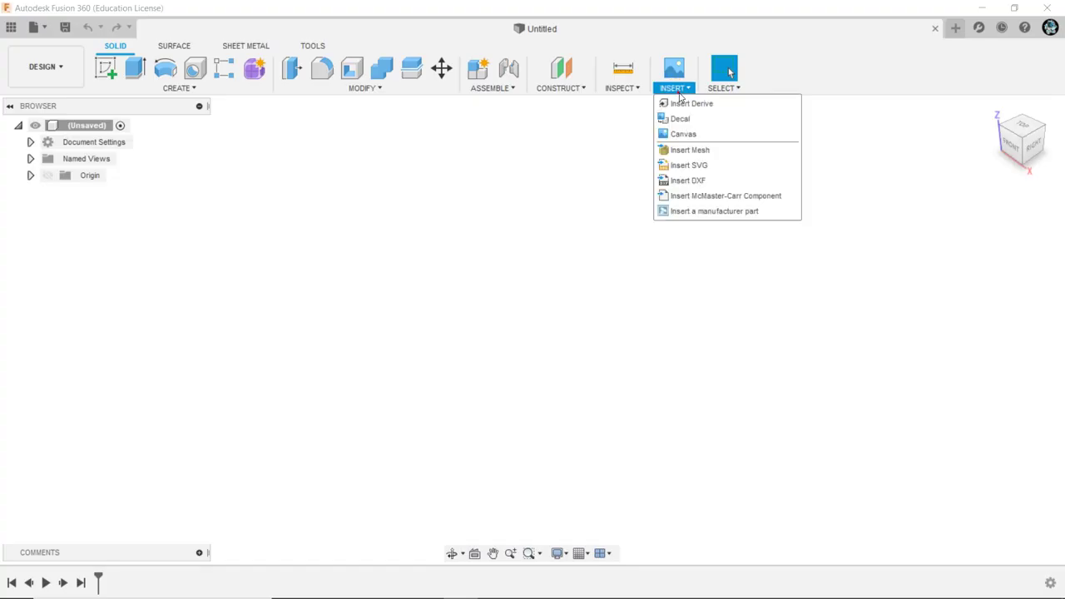
pyautogui.click(691, 136)
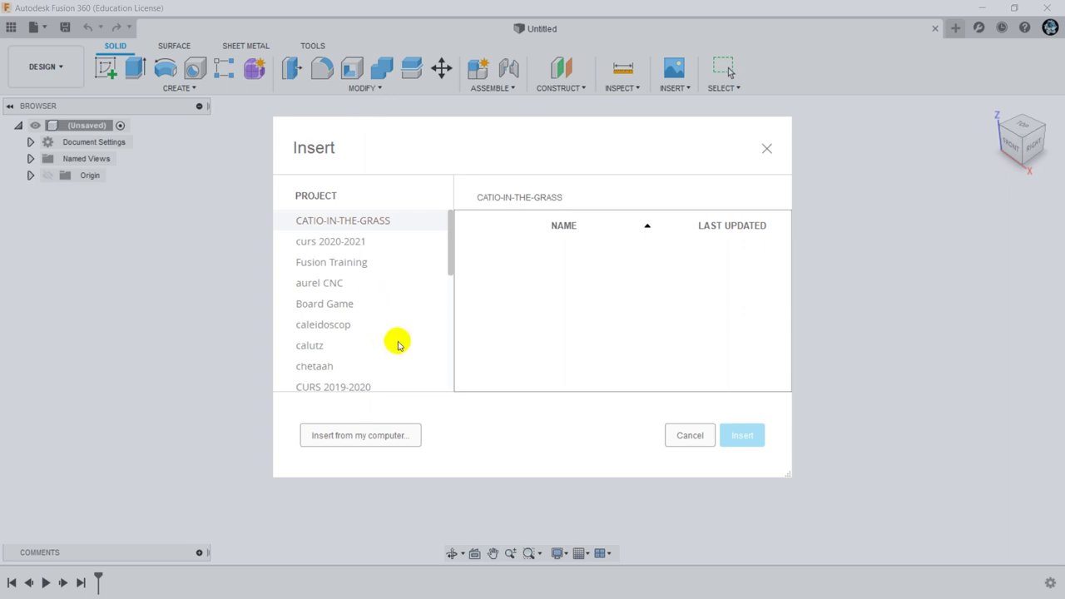
pyautogui.click(371, 441)
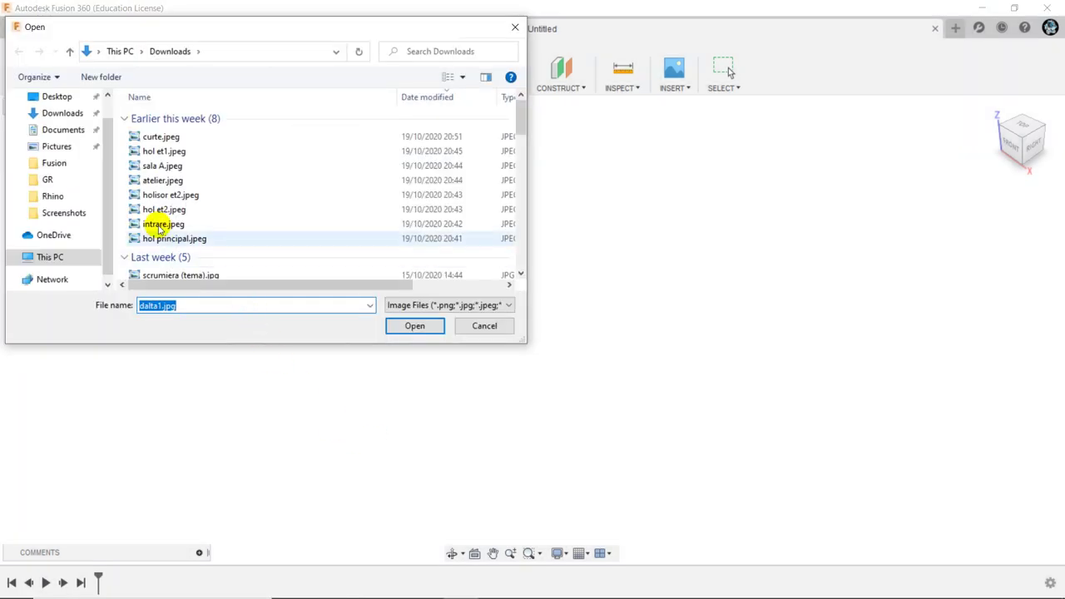
pyautogui.scroll(-1, 149, 241)
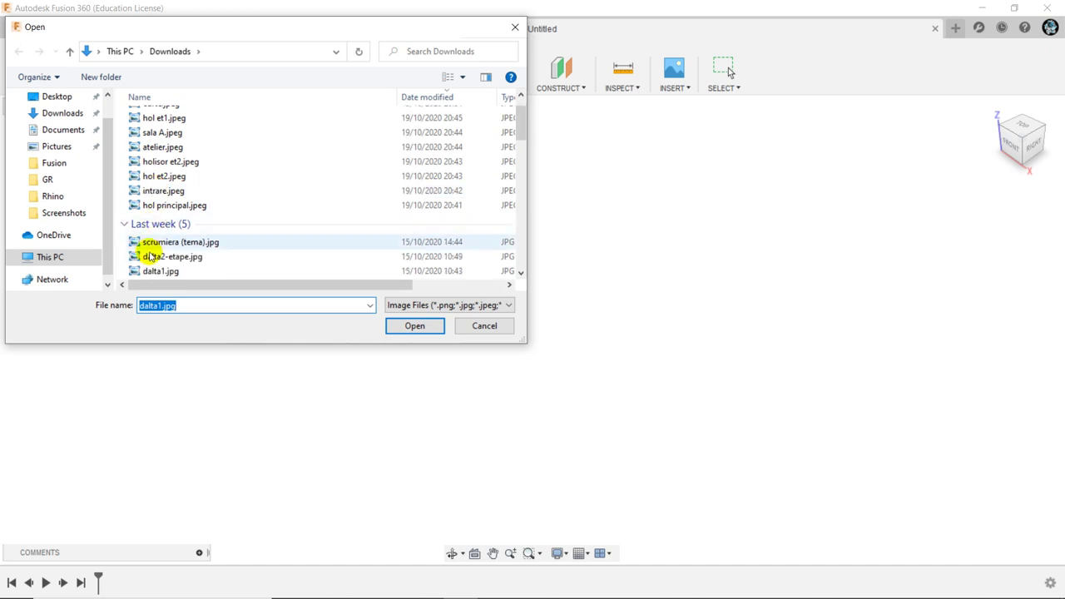
pyautogui.click(154, 271)
pyautogui.click(410, 326)
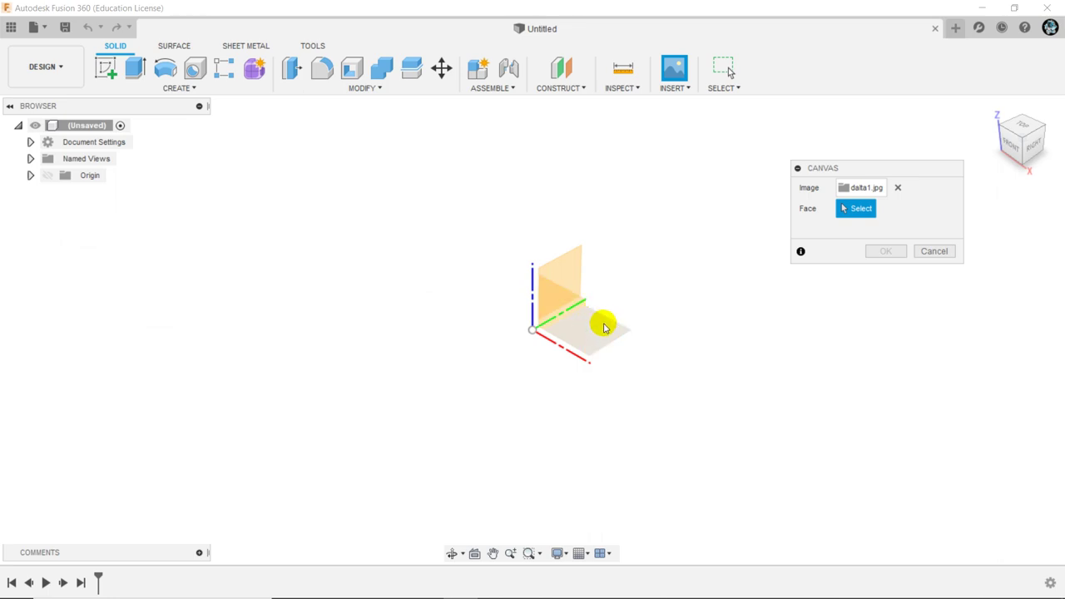
# - Place the dalta1 canvas on the XY plane and zoom in to check the image
pyautogui.click(610, 328)
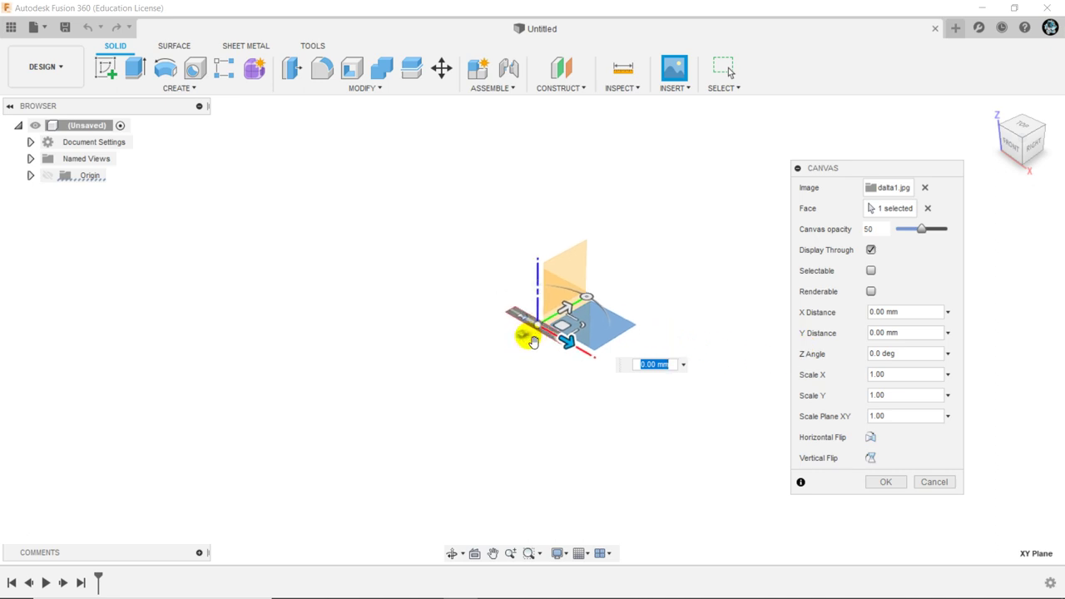
pyautogui.moveTo(517, 343); pyautogui.dragTo(542, 320, button='middle')
pyautogui.scroll(1, 542, 320)
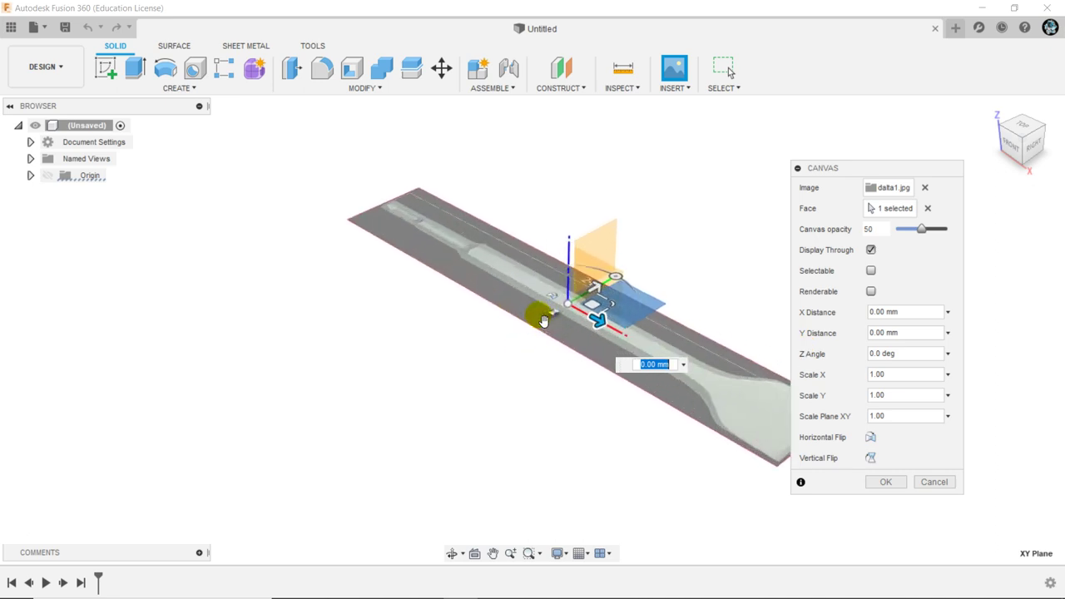
pyautogui.scroll(1, 533, 312)
pyautogui.scroll(3, 550, 310)
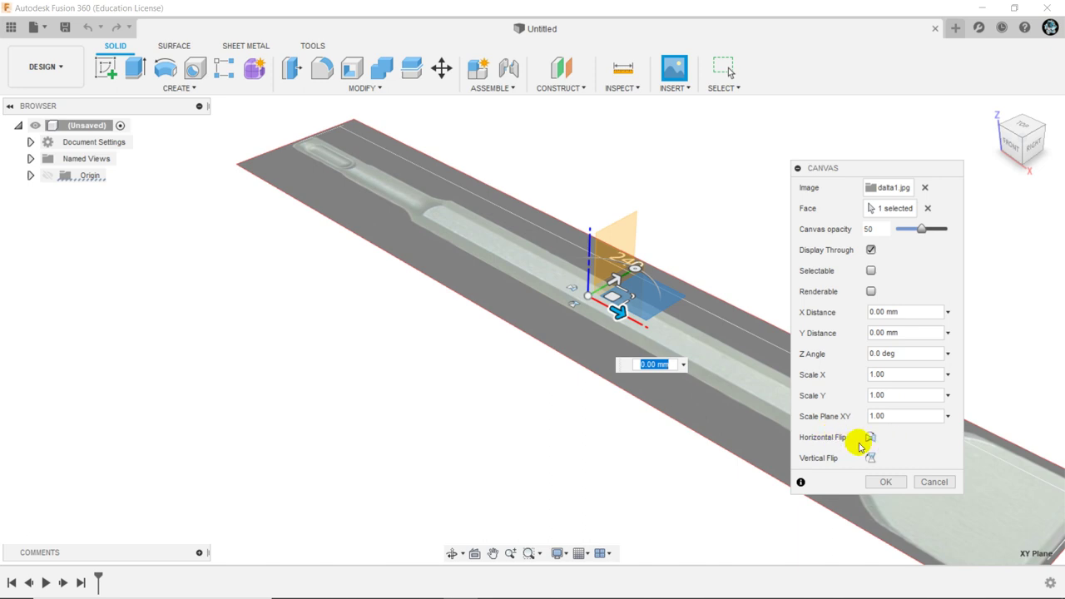
# - Commit the canvas and view it from Top, rotated so the chisel lies horizontally
pyautogui.click(885, 480)
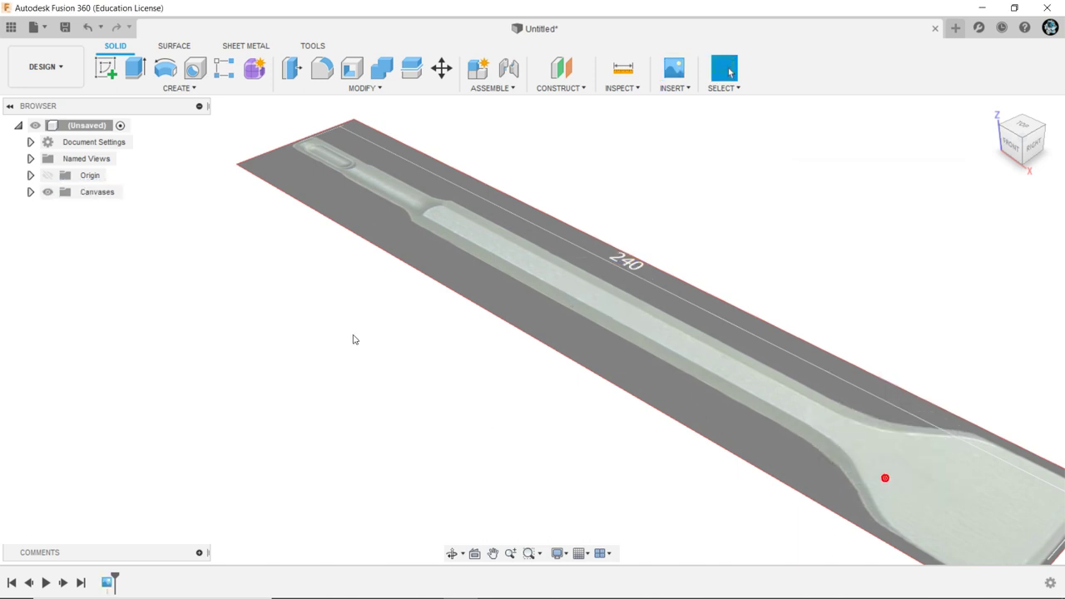
pyautogui.scroll(-3, 495, 322)
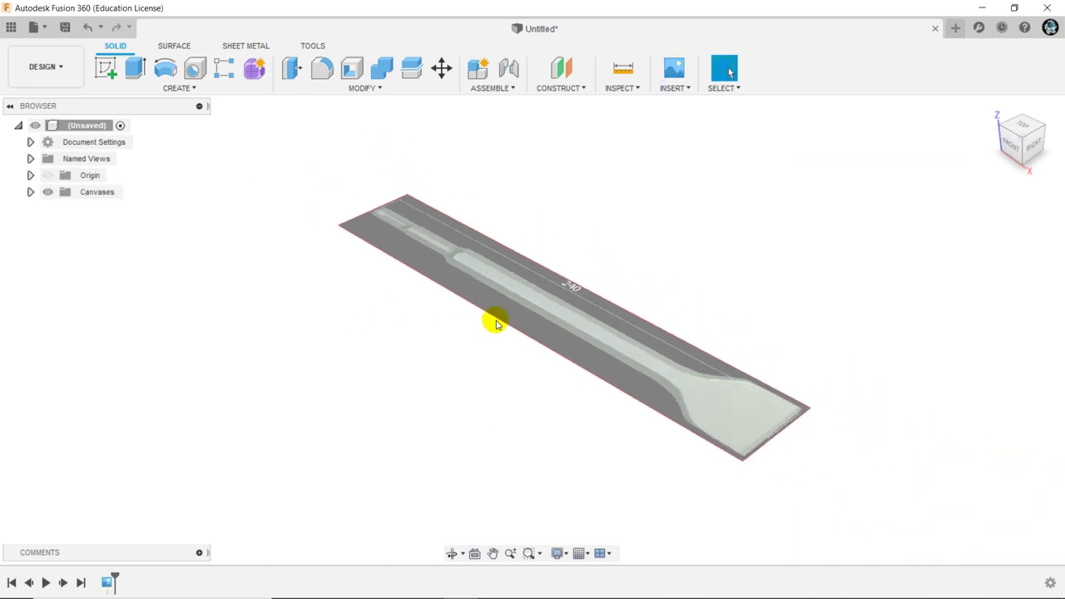
pyautogui.click(1020, 127)
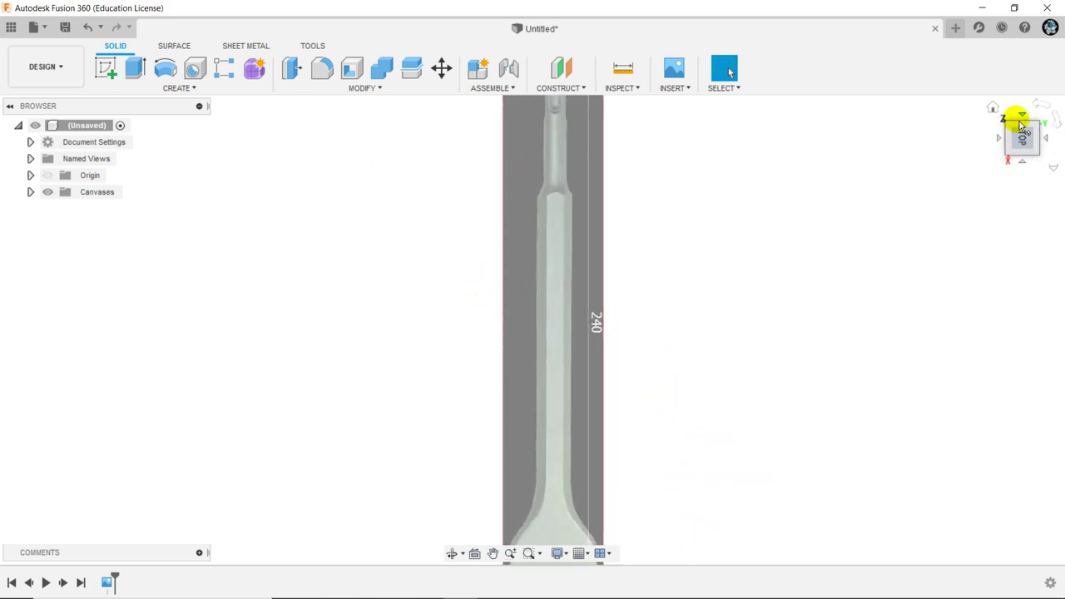
pyautogui.click(1043, 108)
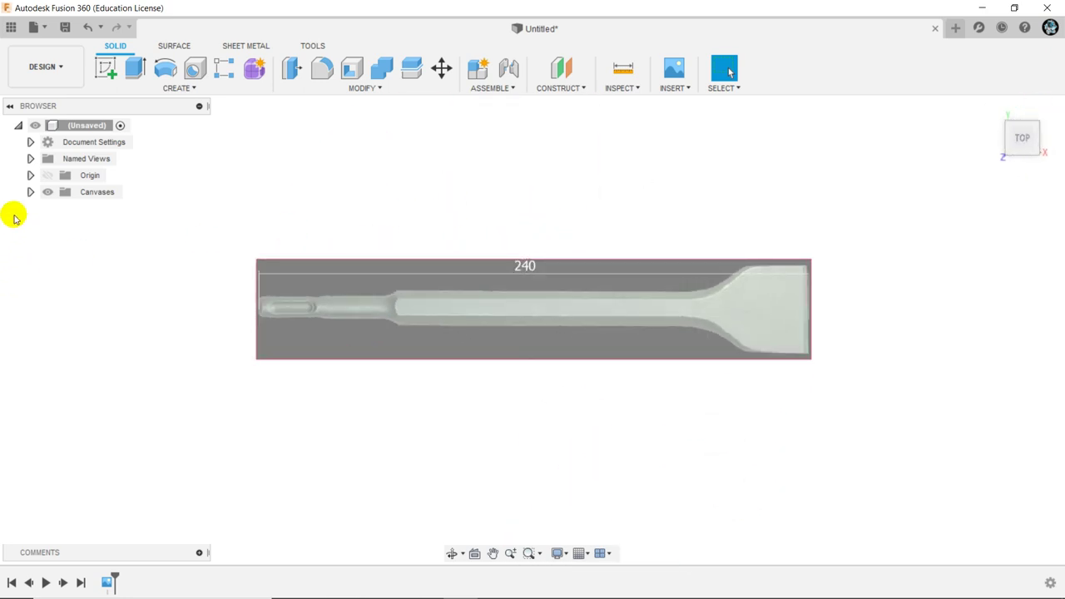
# - Expand the Canvases folder and select the dalta1 canvas
pyautogui.click(31, 191)
pyautogui.click(100, 209)
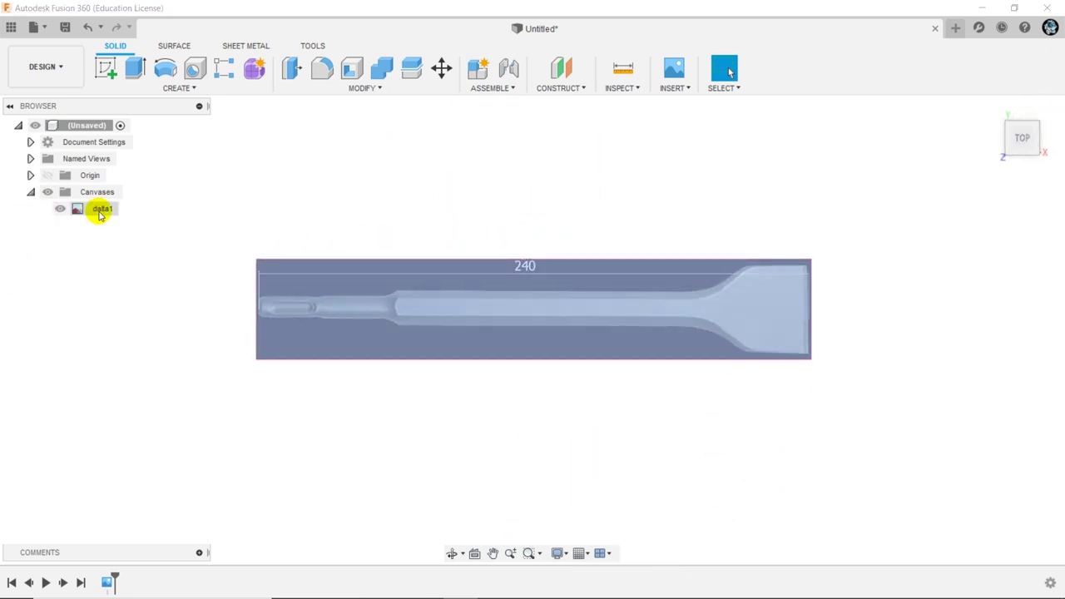
pyautogui.click(101, 210)
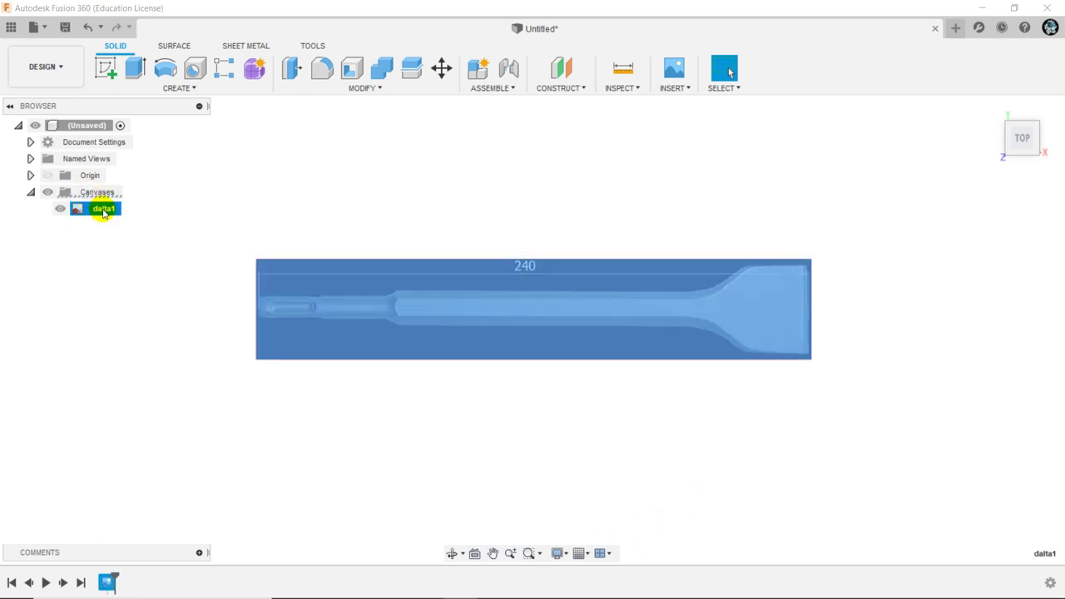
# - Calibrate dalta1 between both ends of the marked length line to 240 mm
pyautogui.rightClick(104, 209)
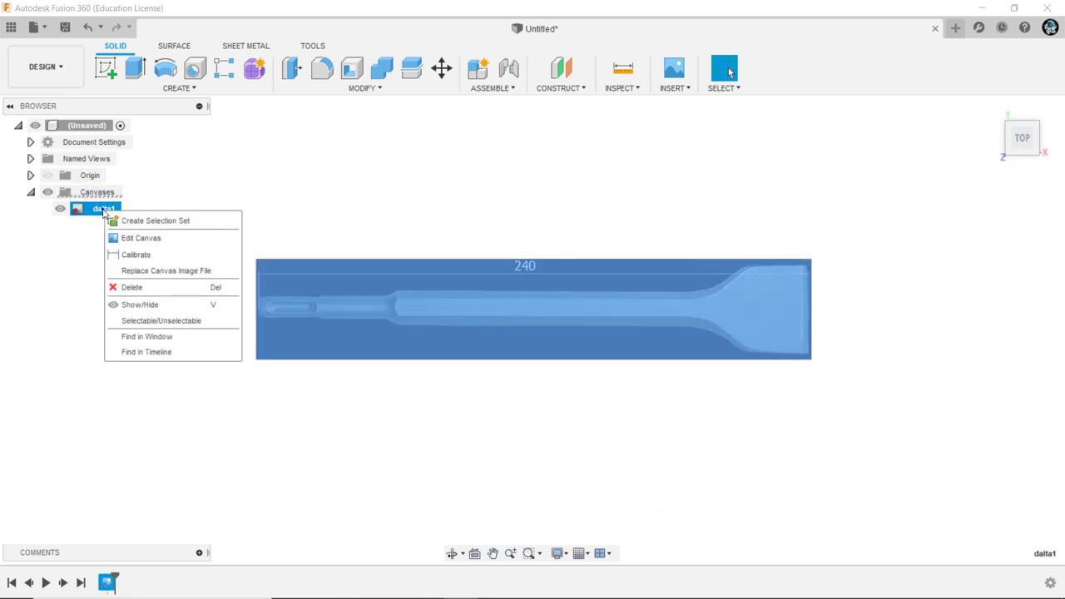
pyautogui.click(135, 253)
pyautogui.click(254, 273)
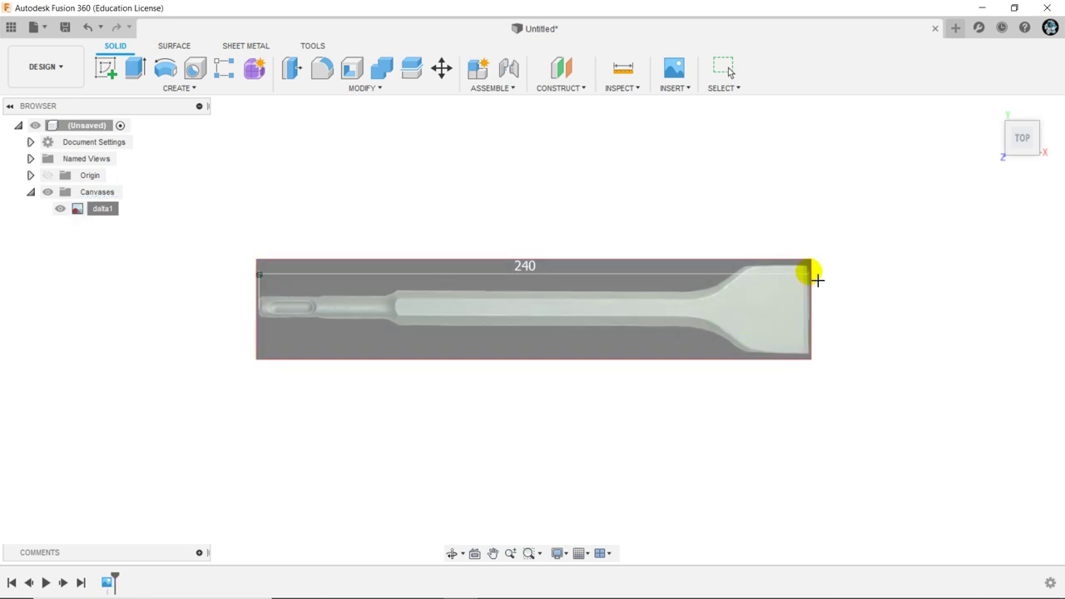
pyautogui.click(806, 275)
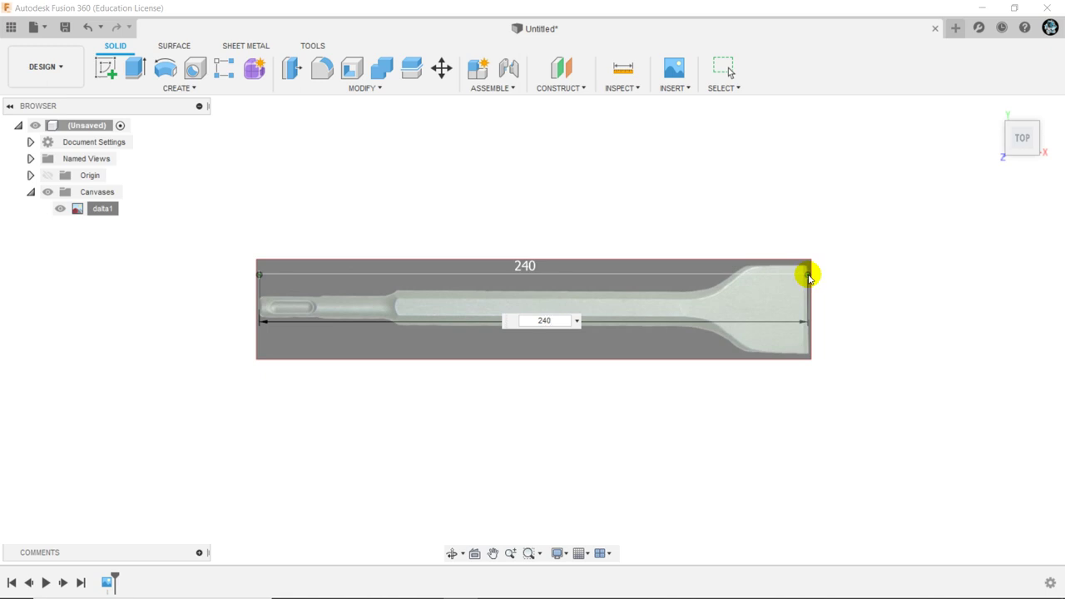
pyautogui.press('Return')
pyautogui.scroll(-5, 469, 242)
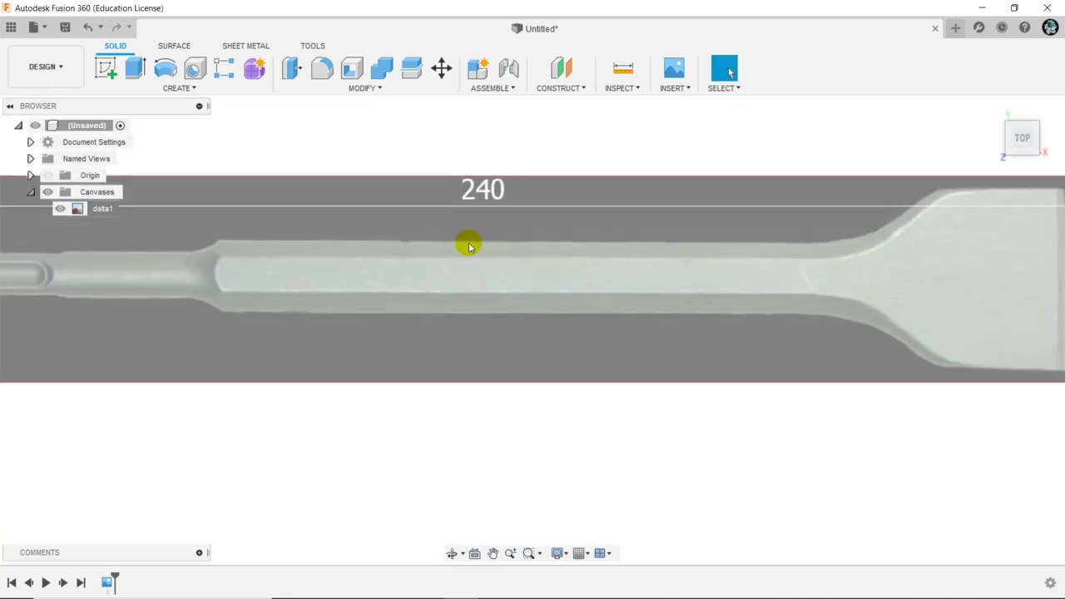
pyautogui.scroll(-3, 468, 243)
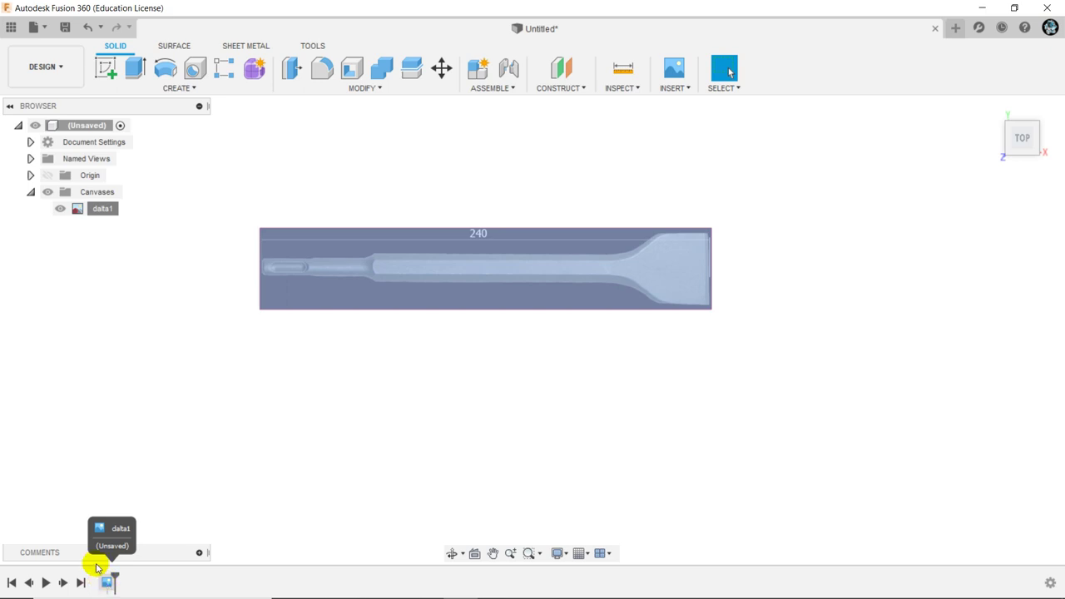
# - Expand the Origin folder and make the origin axes and planes visible
pyautogui.click(31, 175)
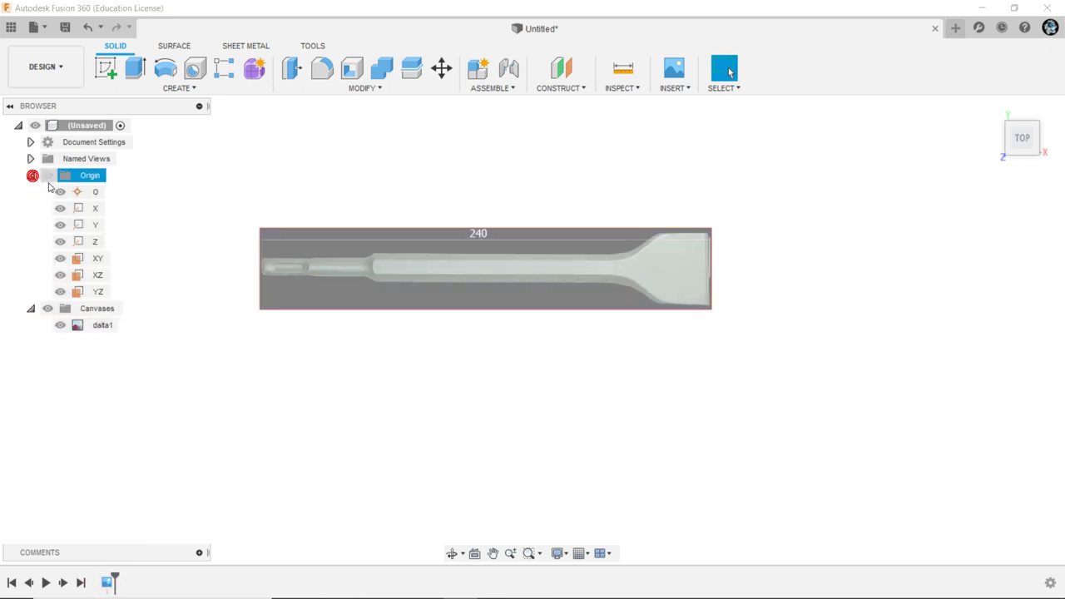
pyautogui.click(47, 175)
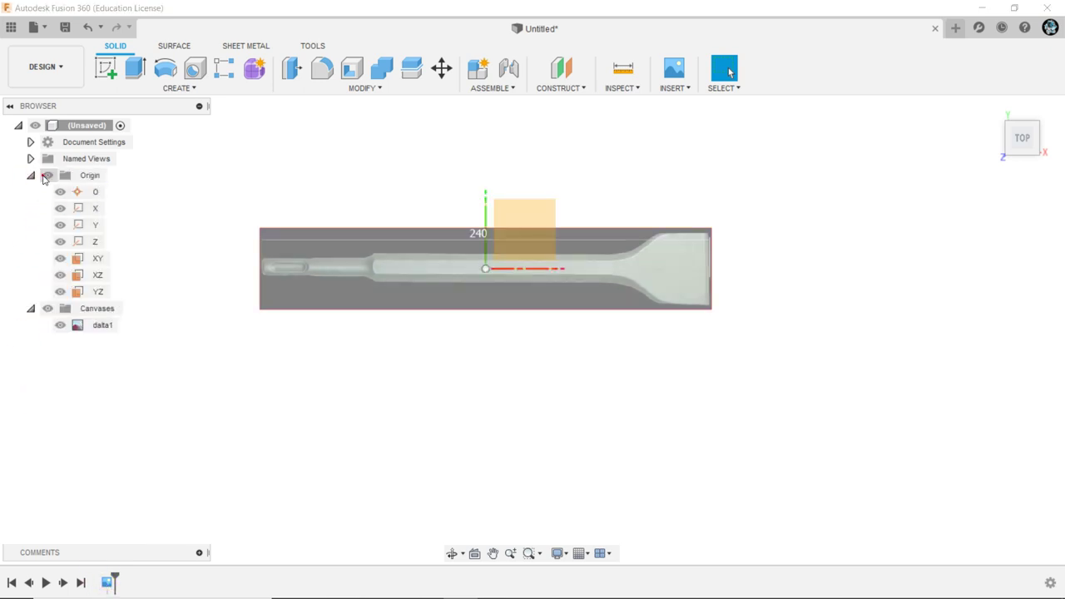
pyautogui.scroll(2, 479, 275)
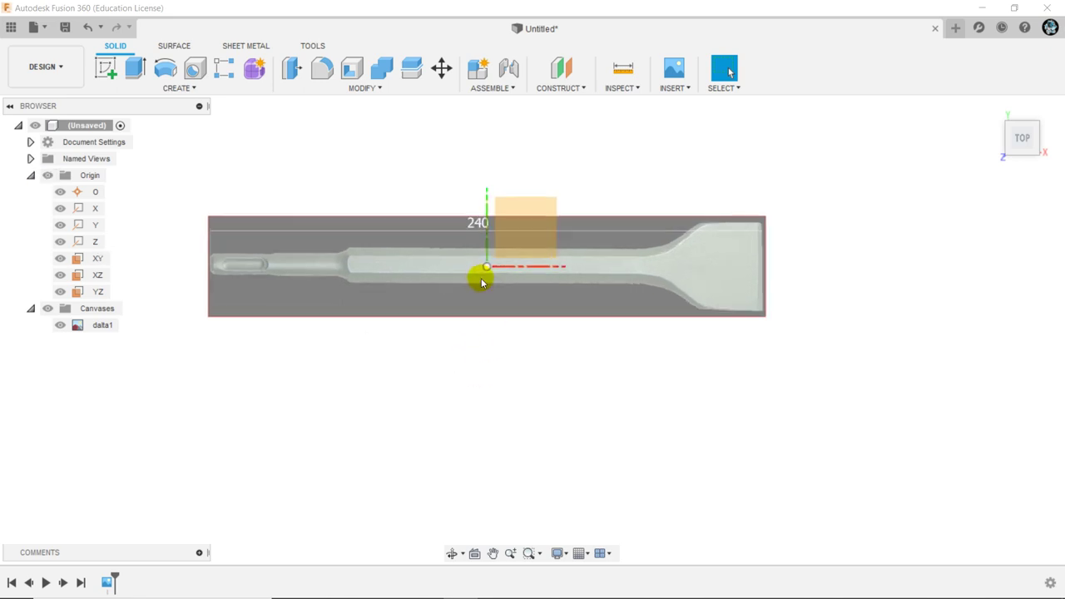
pyautogui.scroll(3, 481, 281)
pyautogui.scroll(-2, 481, 278)
pyautogui.scroll(-1, 481, 278)
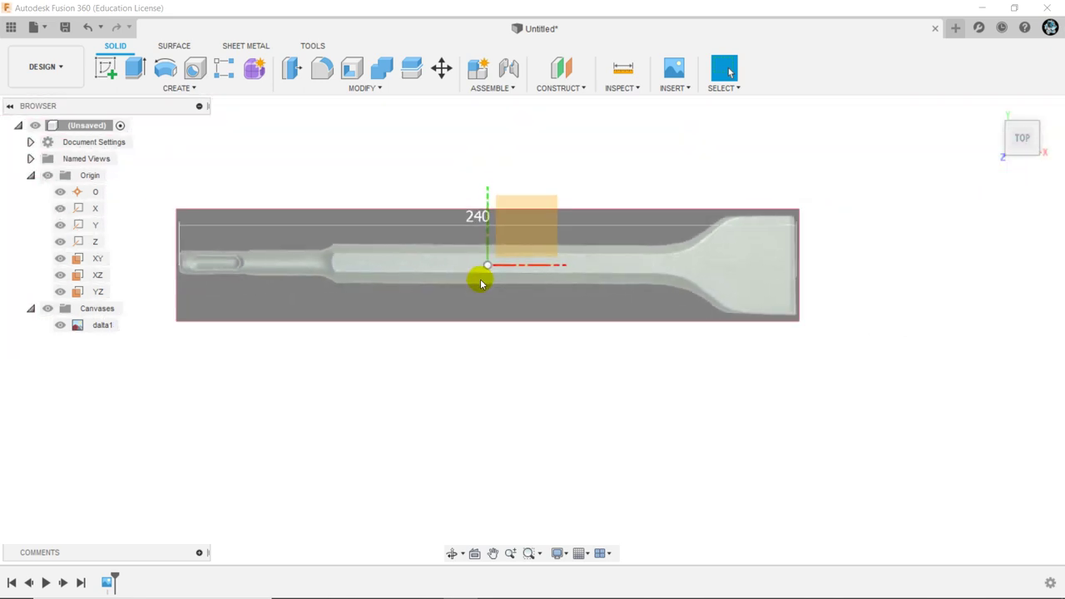
# - Reopen the dalta1 canvas settings to check scale 1.00 and zero offsets, then close them
pyautogui.doubleClick(106, 582)
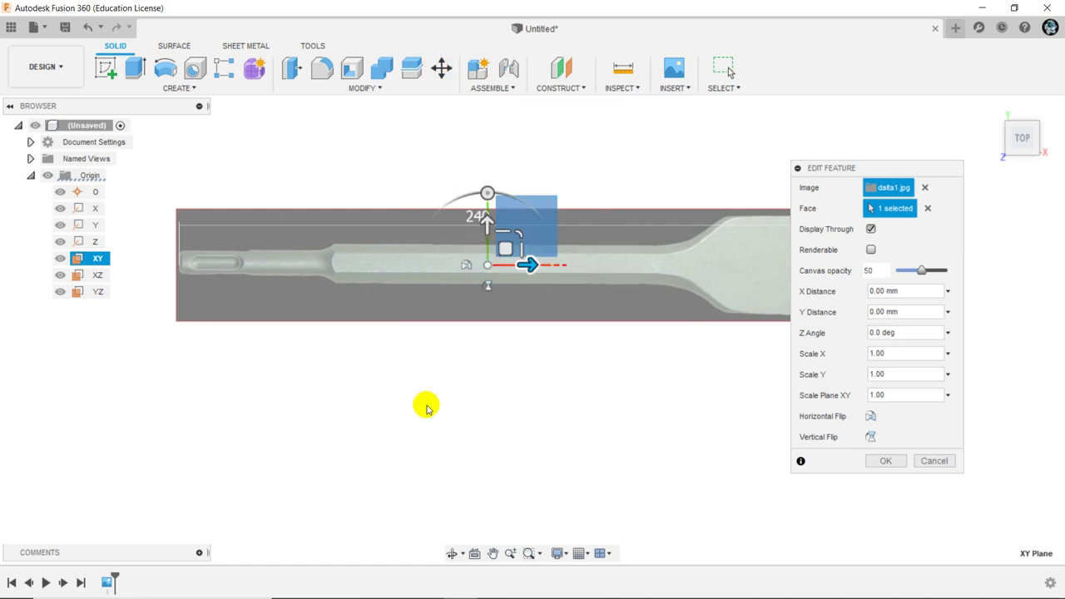
pyautogui.scroll(2, 497, 289)
pyautogui.press('Return')
pyautogui.scroll(-2, 580, 263)
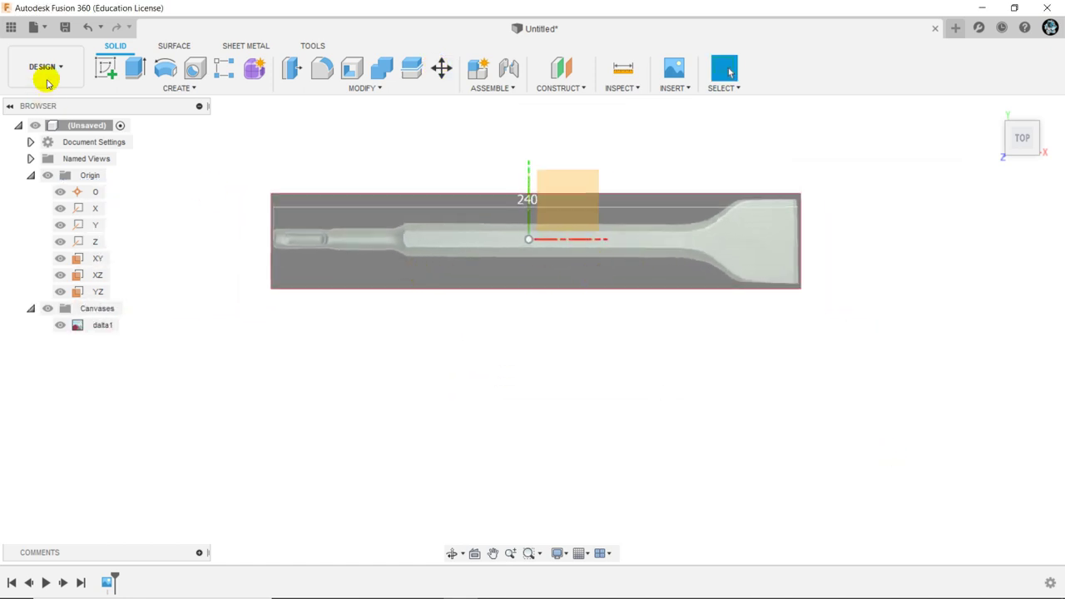
pyautogui.moveTo(105, 68)
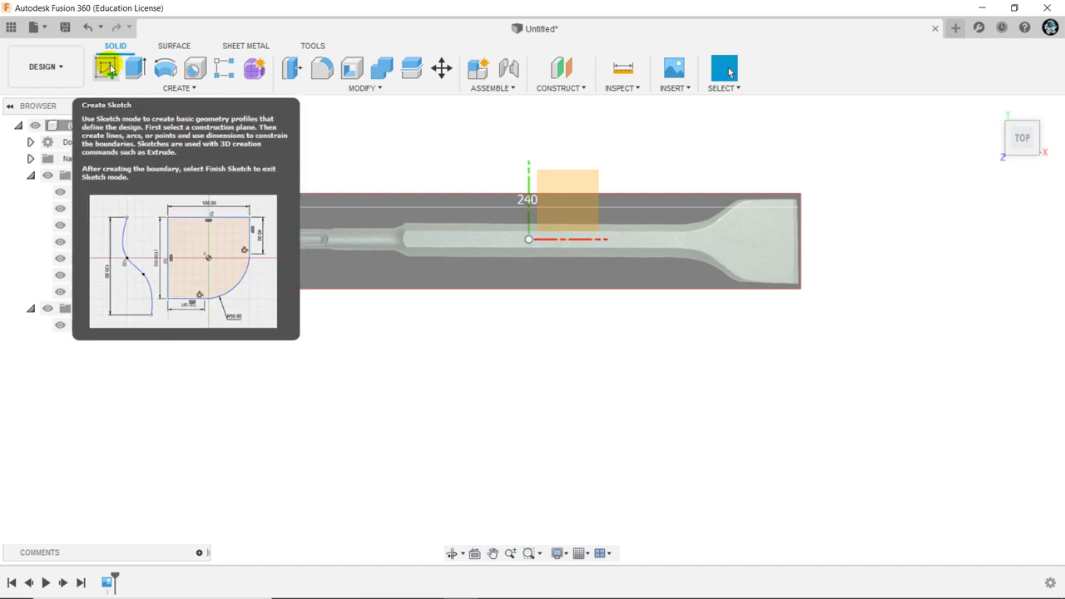
# - Start a sketch on the XY plane and draw a line along the shaft's top edge to the taper
pyautogui.click(109, 72)
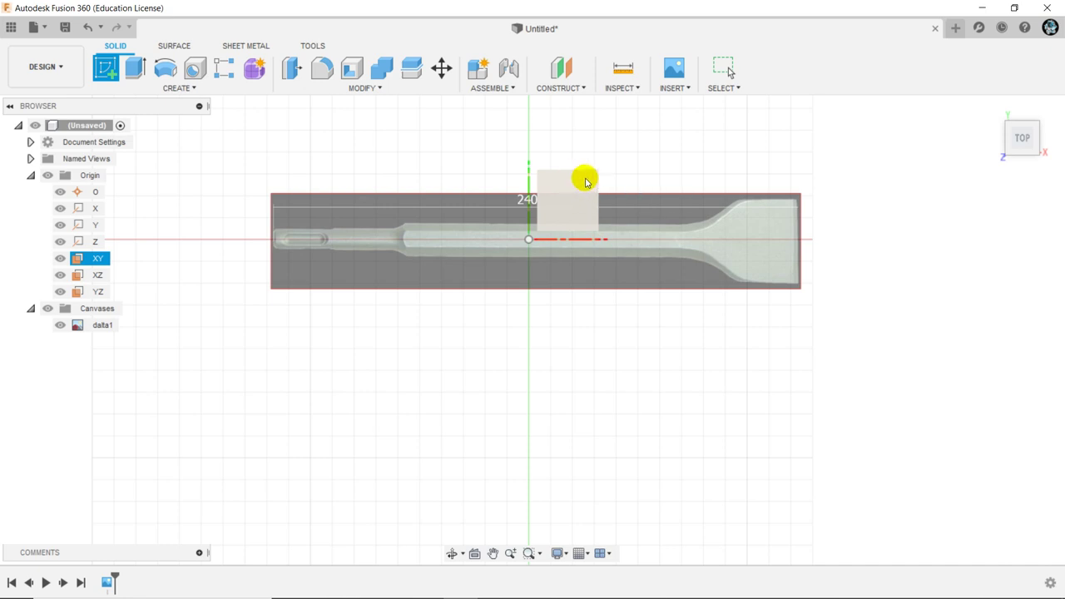
pyautogui.click(585, 181)
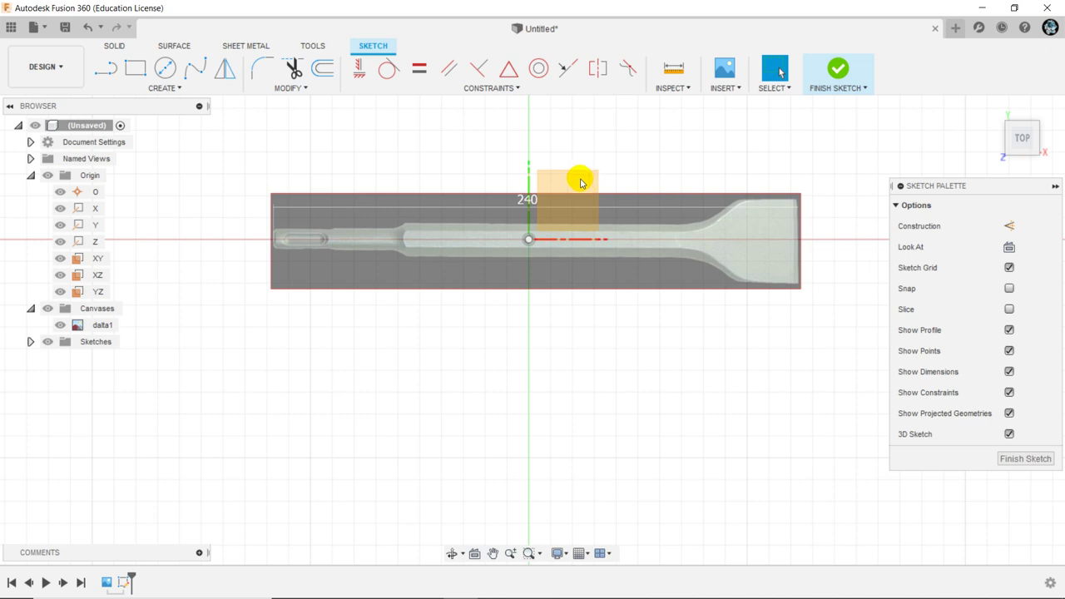
pyautogui.moveTo(105, 68)
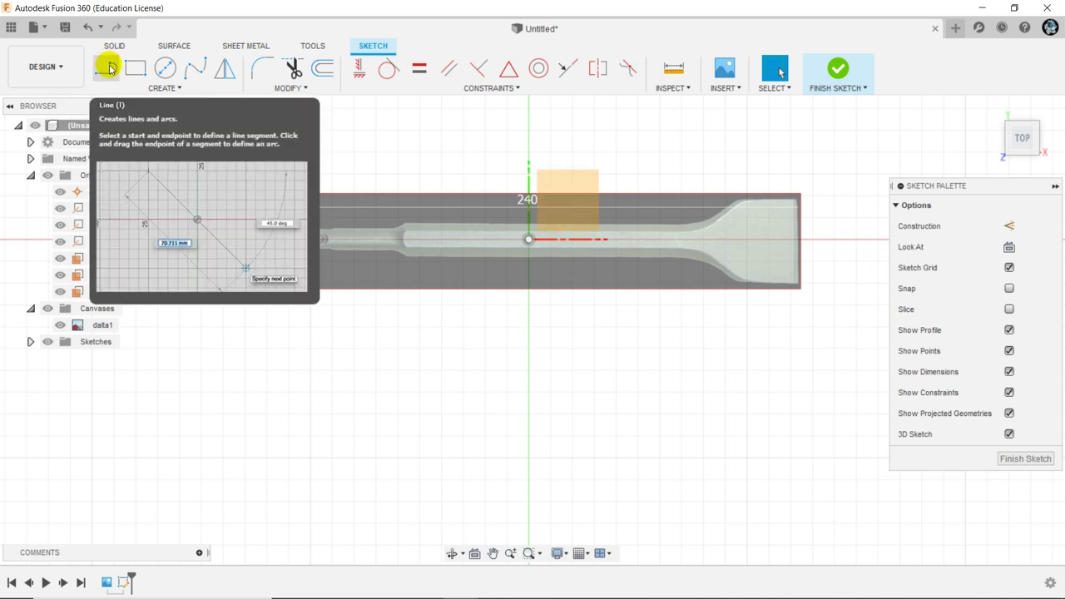
pyautogui.click(106, 68)
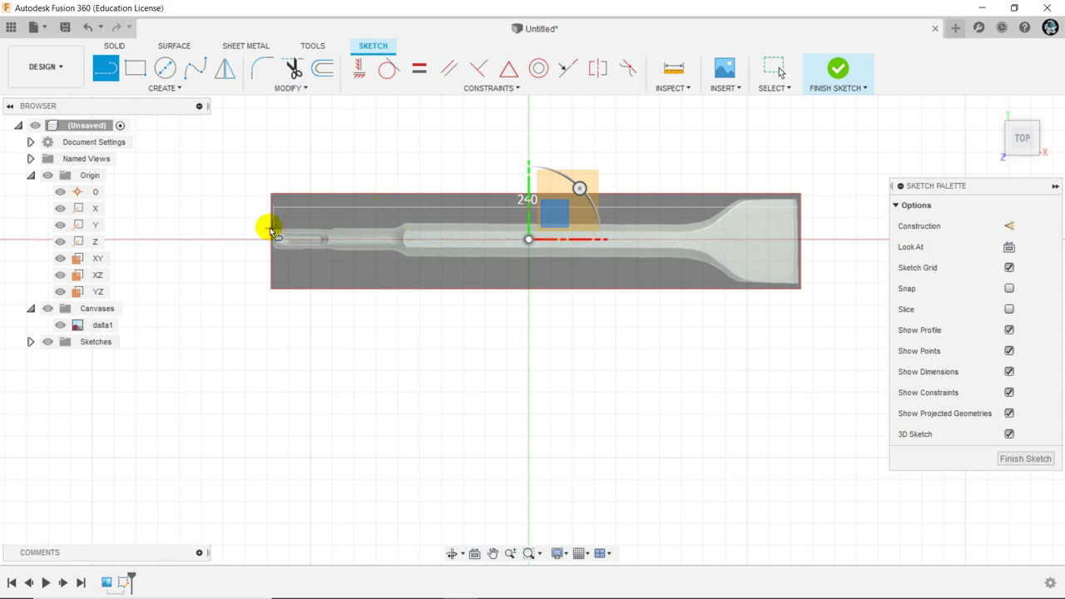
pyautogui.scroll(2, 380, 226)
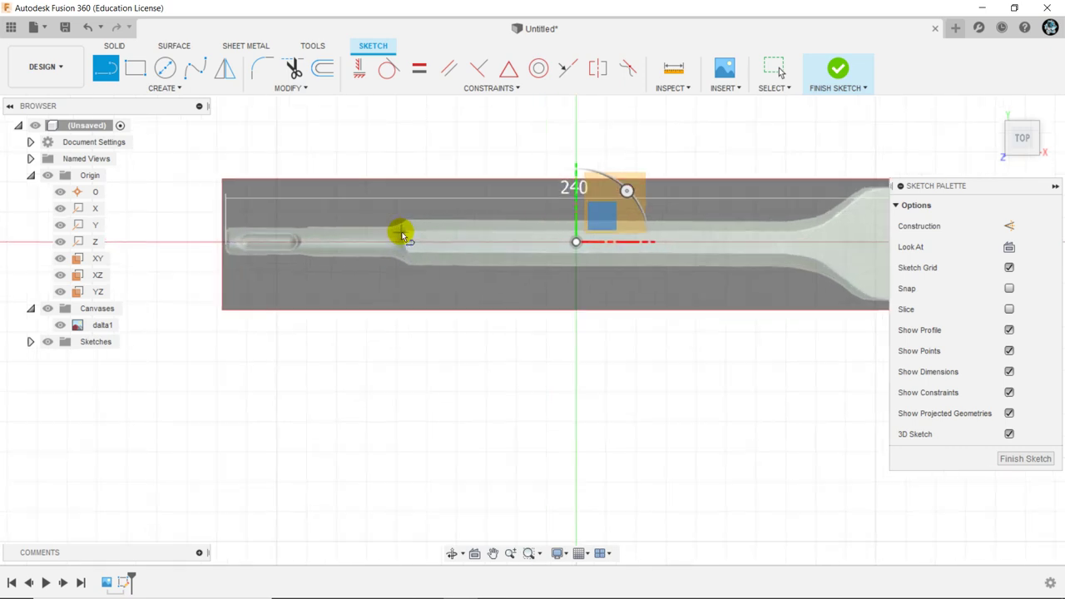
pyautogui.scroll(3, 384, 229)
pyautogui.scroll(-3, 390, 233)
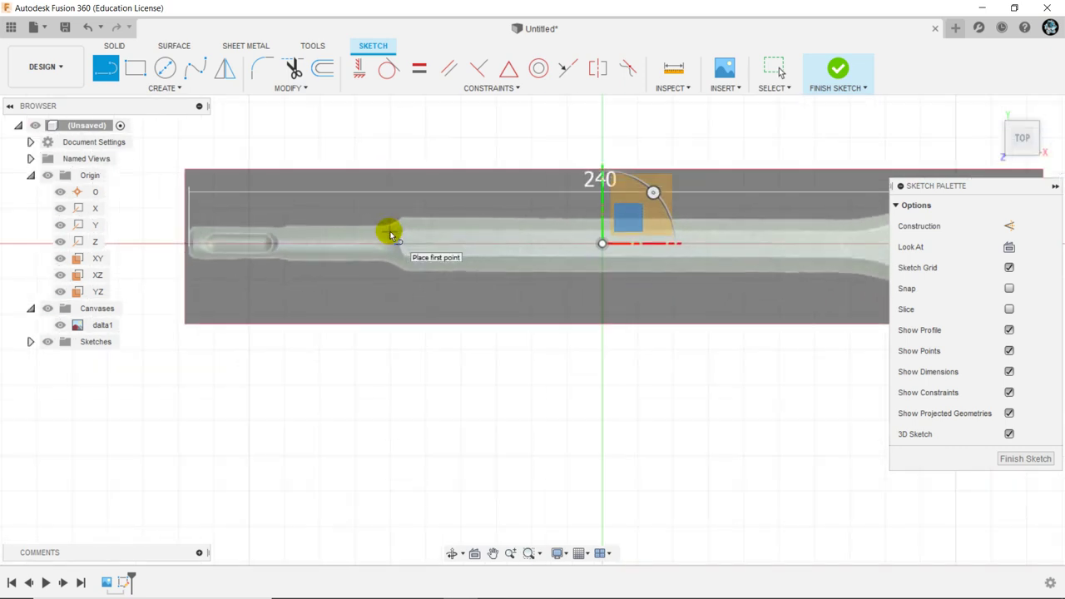
pyautogui.scroll(-2, 385, 231)
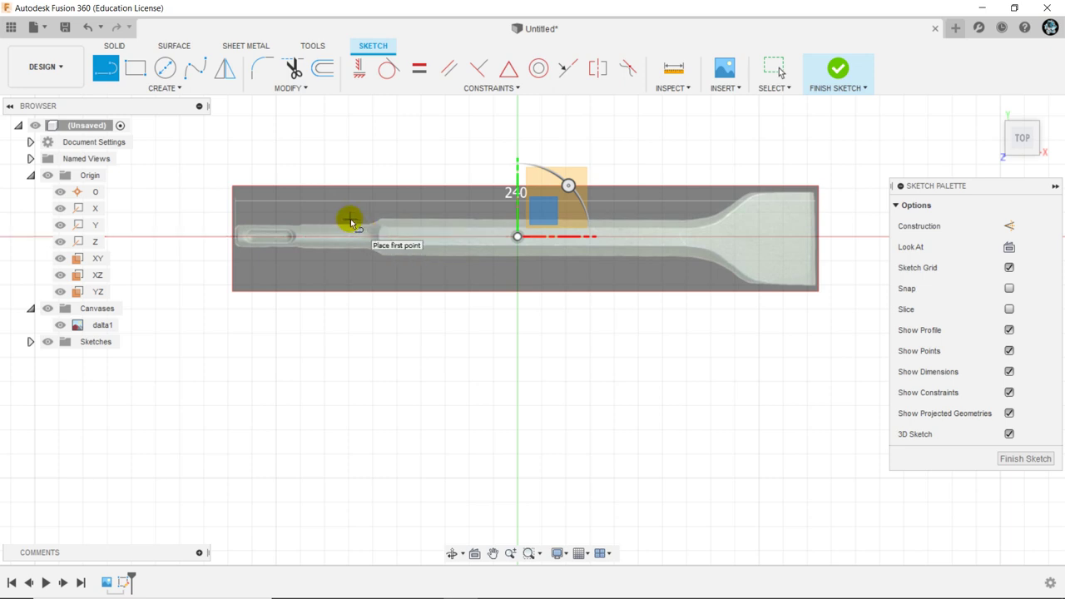
pyautogui.click(350, 219)
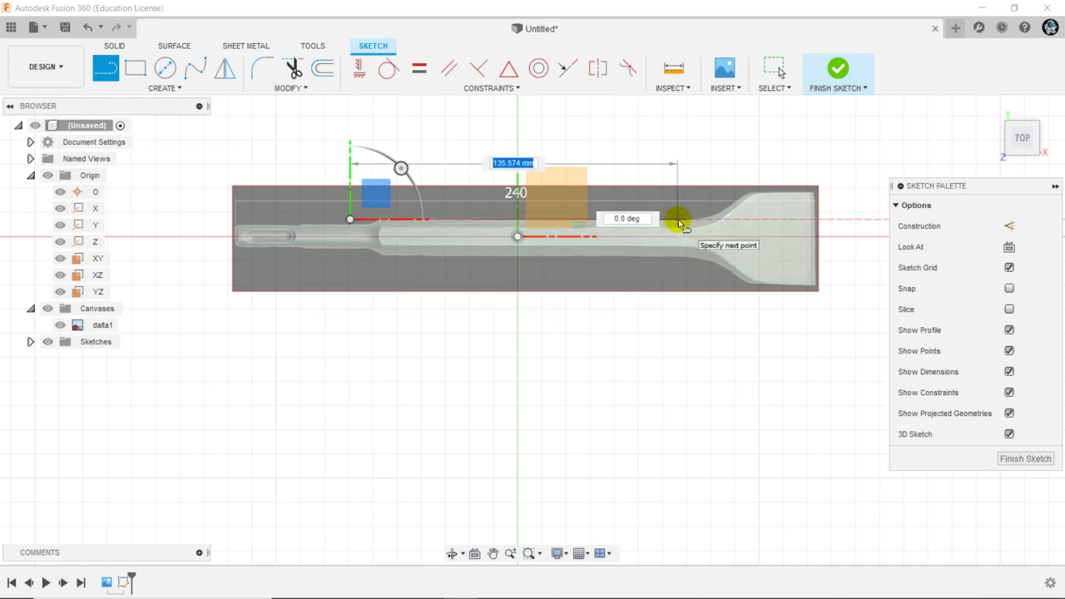
pyautogui.click(679, 223)
# - Trace the taper with a fitted spline from the shaft line to the blade's top corner
pyautogui.scroll(2, 724, 200)
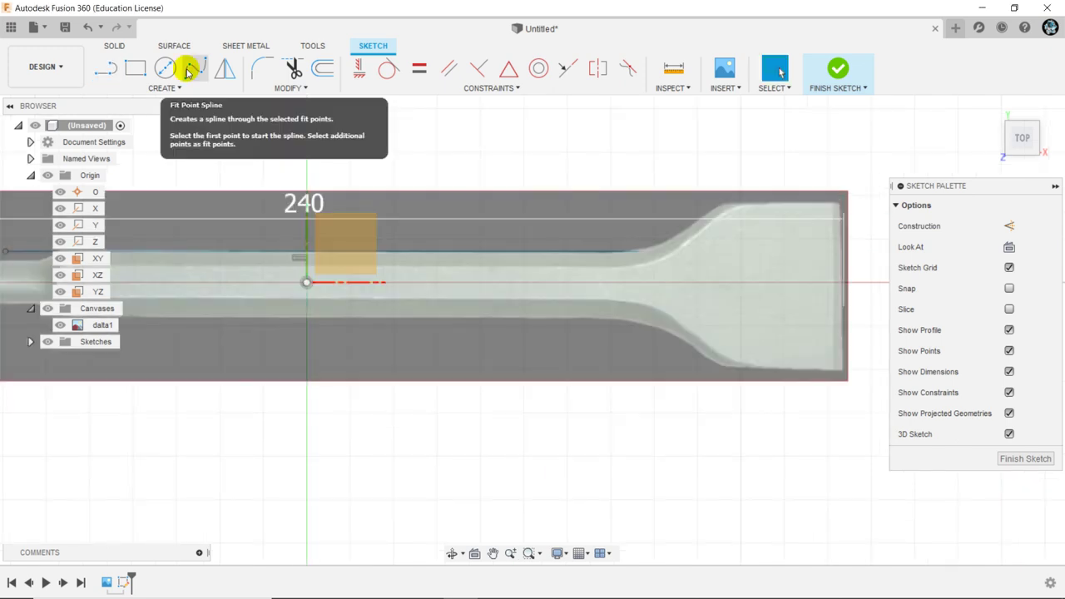
pyautogui.click(193, 70)
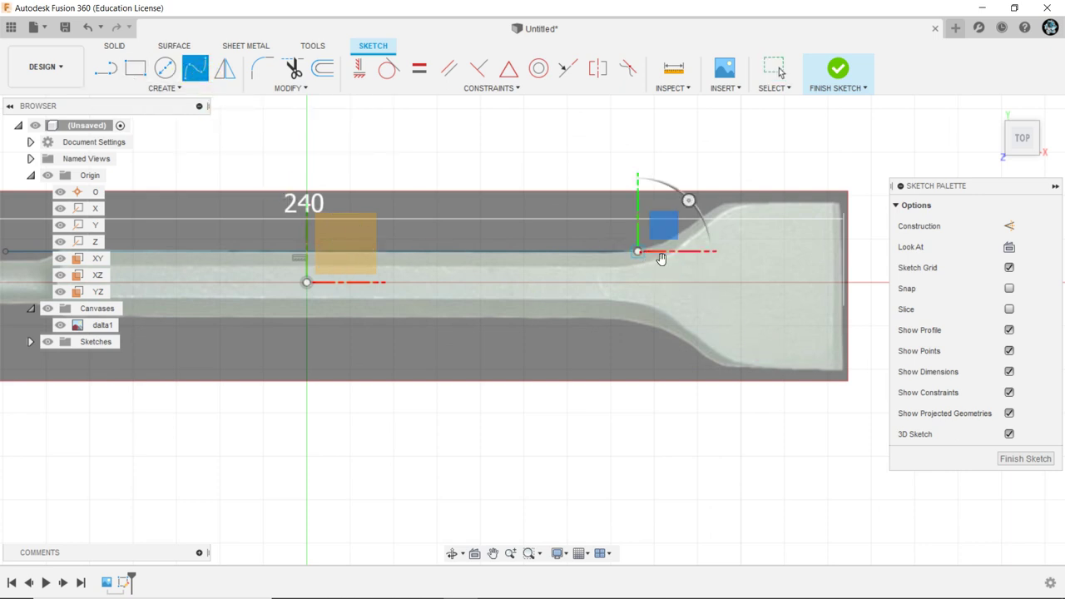
pyautogui.click(638, 251)
pyautogui.click(691, 225)
pyautogui.click(719, 207)
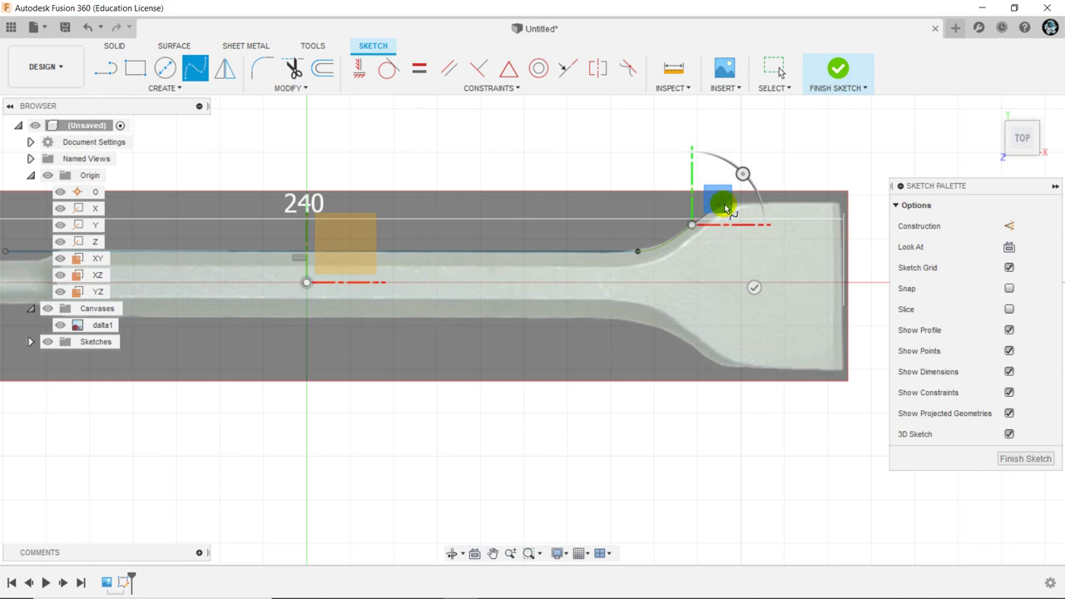
pyautogui.click(723, 206)
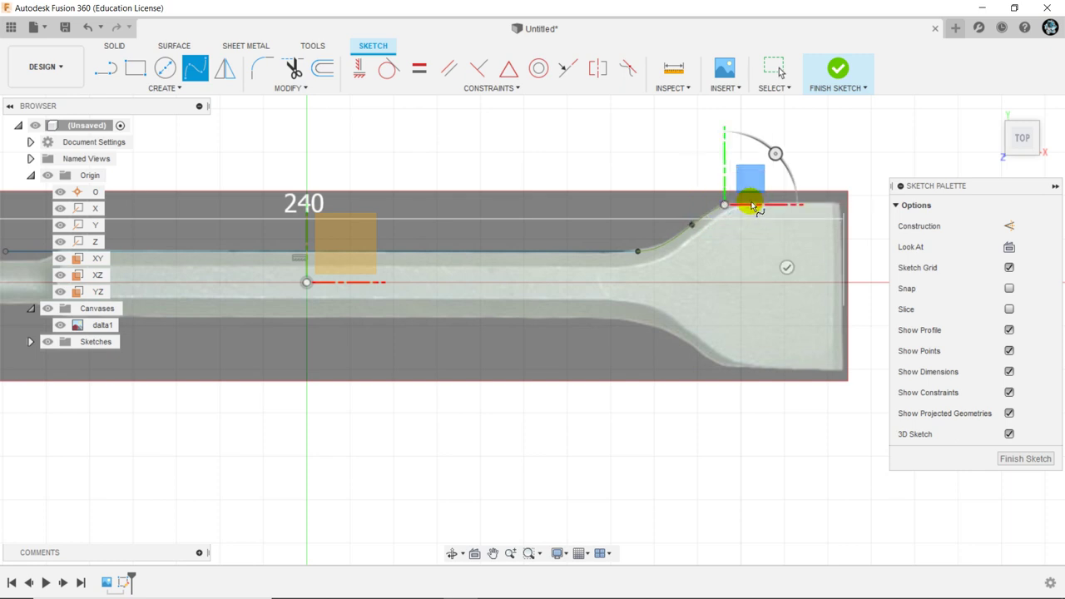
pyautogui.rightClick(755, 206)
pyautogui.click(817, 185)
# - Draw a line along the blade's top edge starting at the spline's upper end
pyautogui.scroll(5, 700, 246)
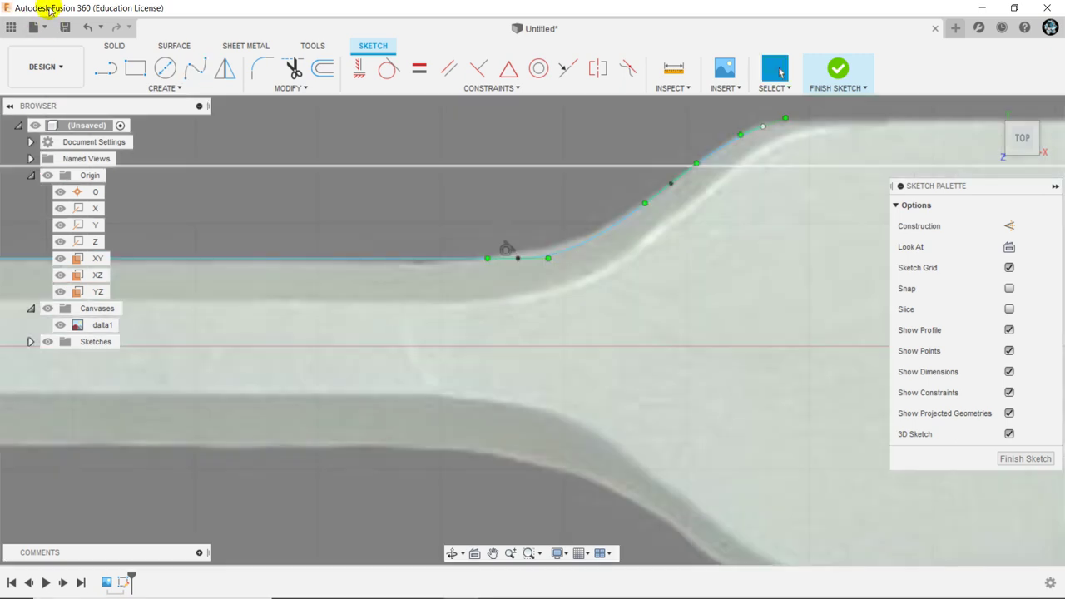
pyautogui.click(106, 68)
pyautogui.scroll(-2, 506, 261)
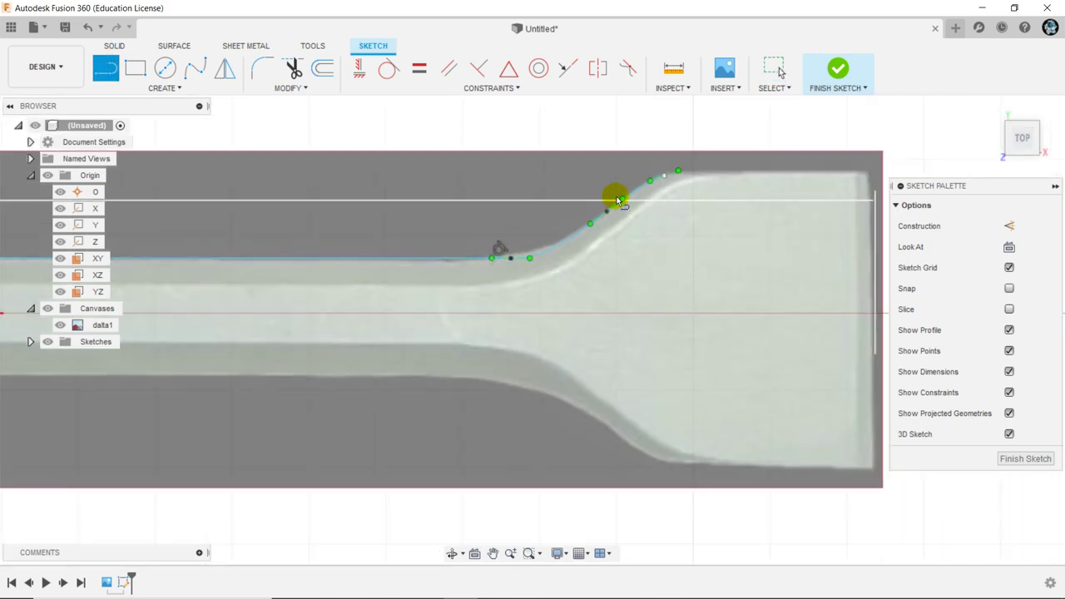
pyautogui.click(663, 177)
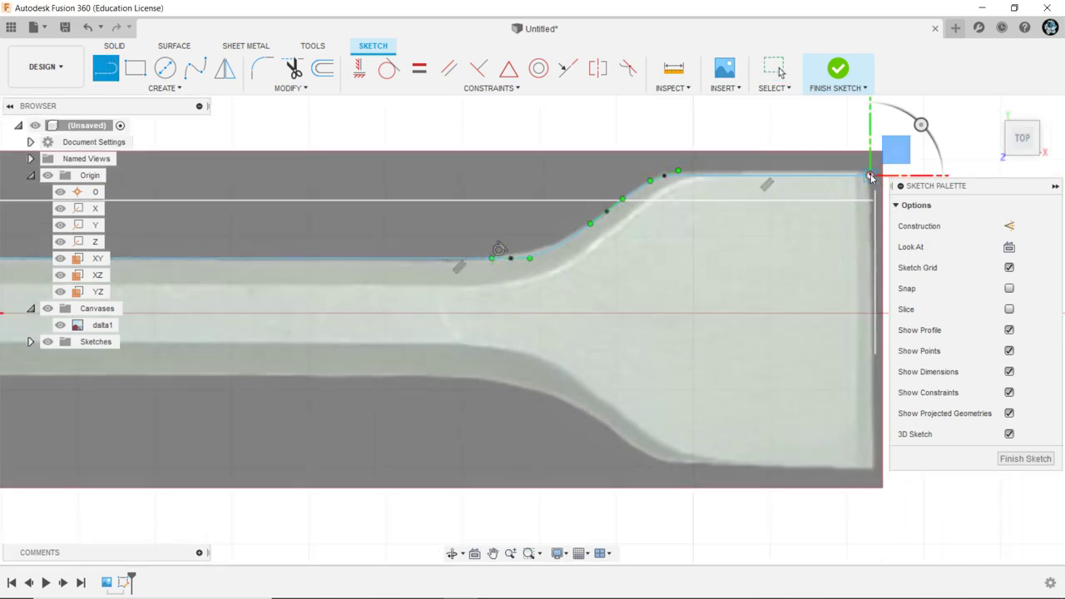
pyautogui.rightClick(871, 177)
pyautogui.click(915, 173)
pyautogui.scroll(-3, 788, 208)
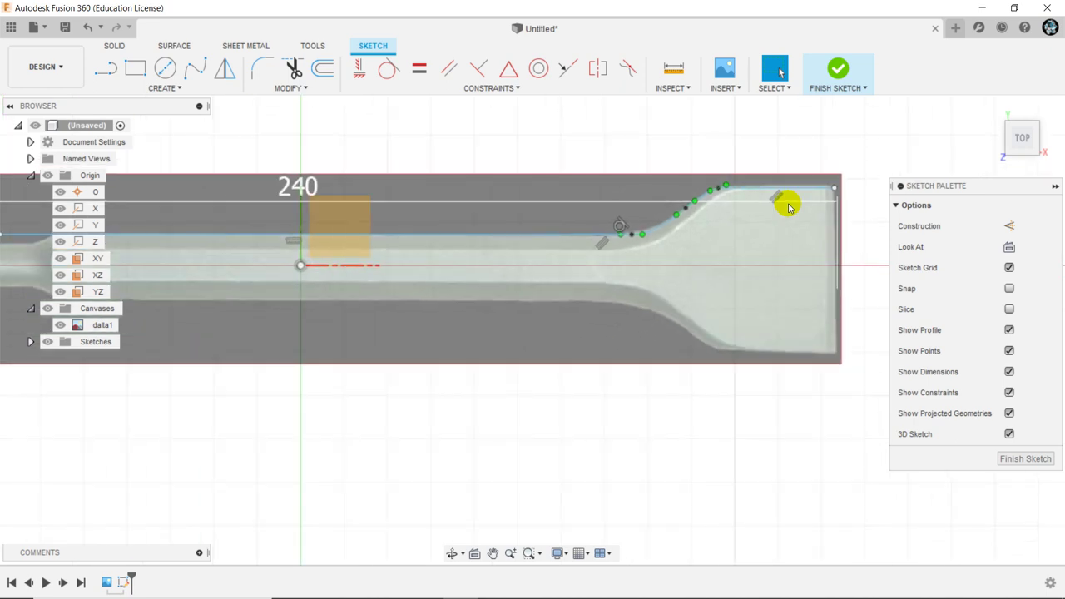
pyautogui.scroll(-2, 789, 208)
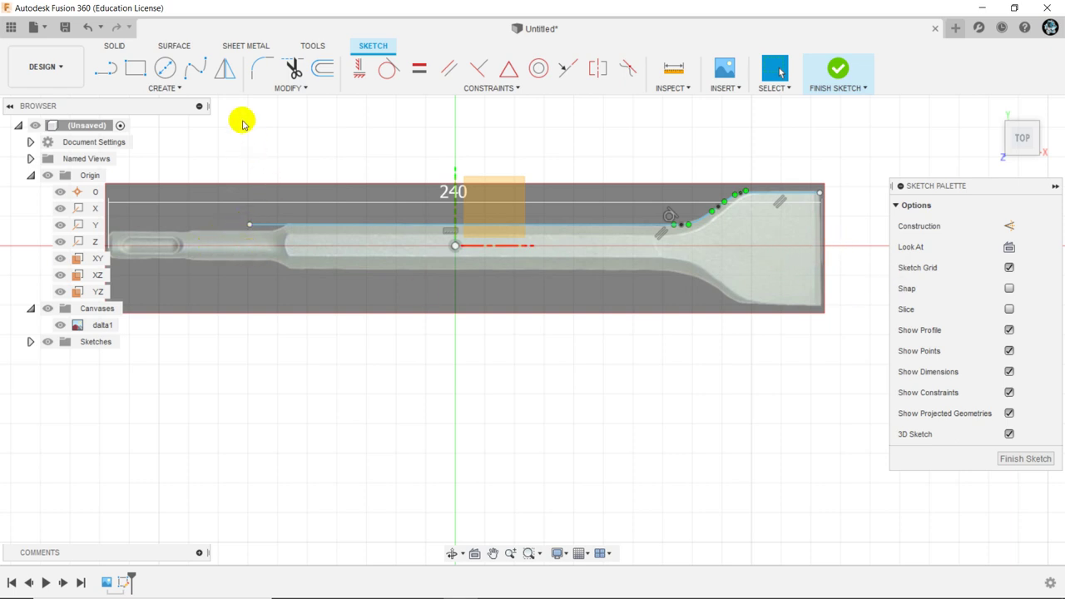
# - Draw a long horizontal line spanning the whole chisel from left to right
pyautogui.click(107, 72)
pyautogui.scroll(-2, 654, 303)
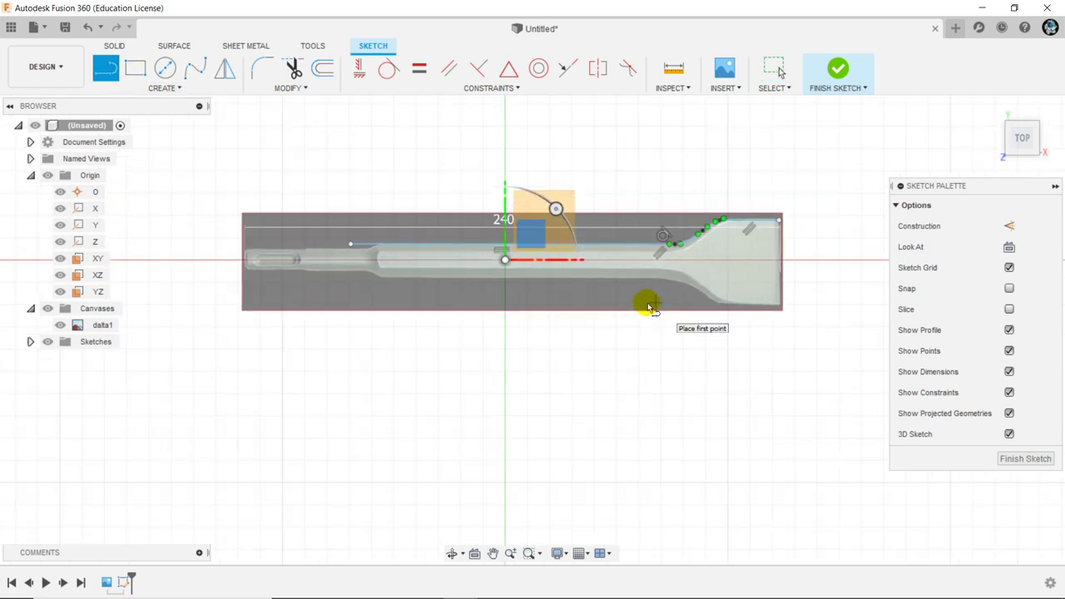
pyautogui.click(208, 277)
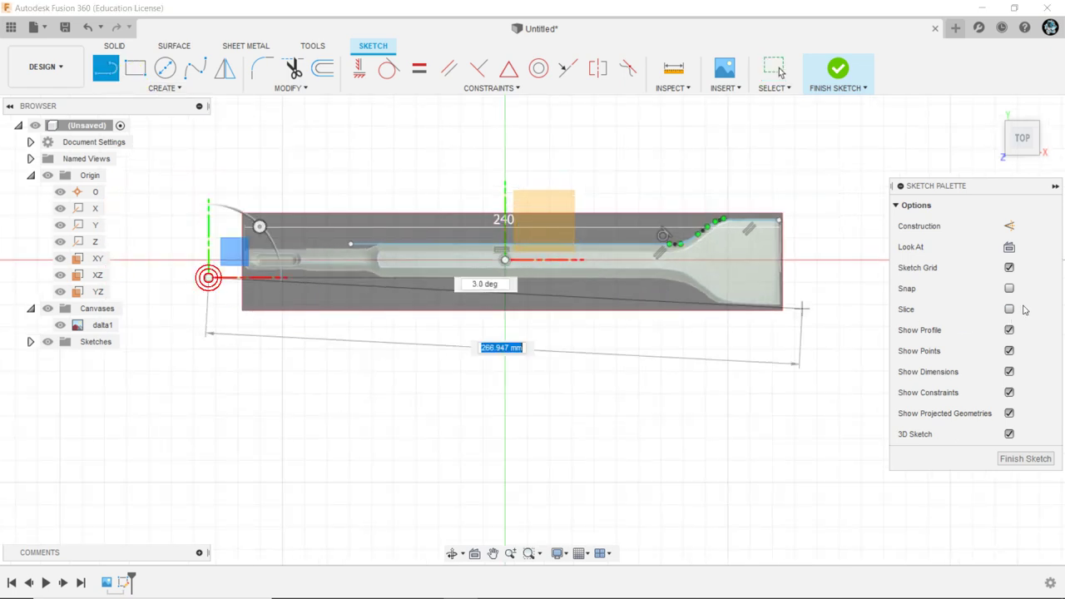
pyautogui.click(826, 277)
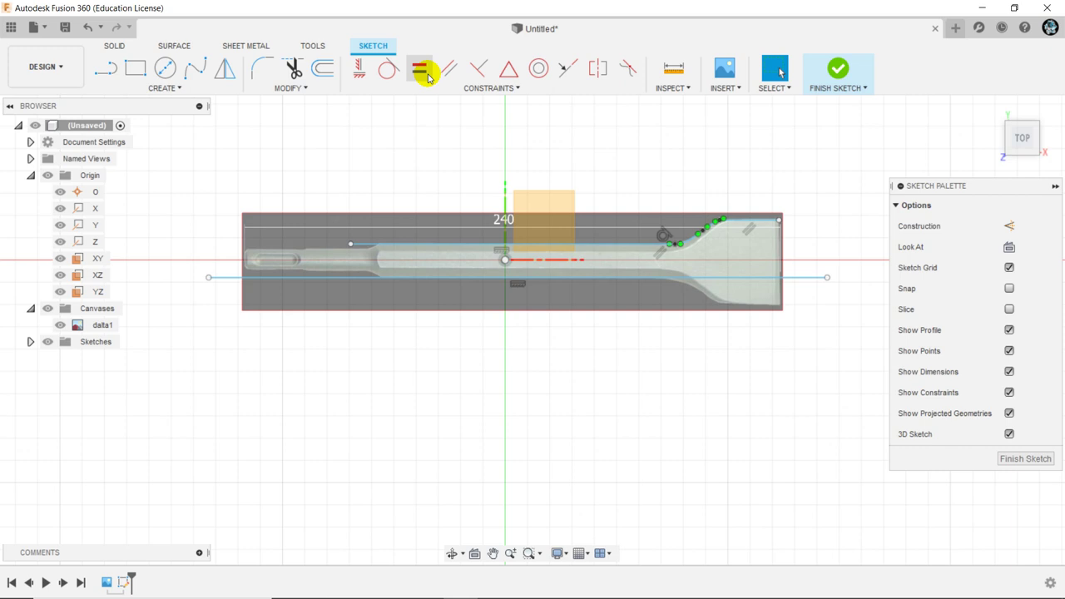
pyautogui.click(490, 88)
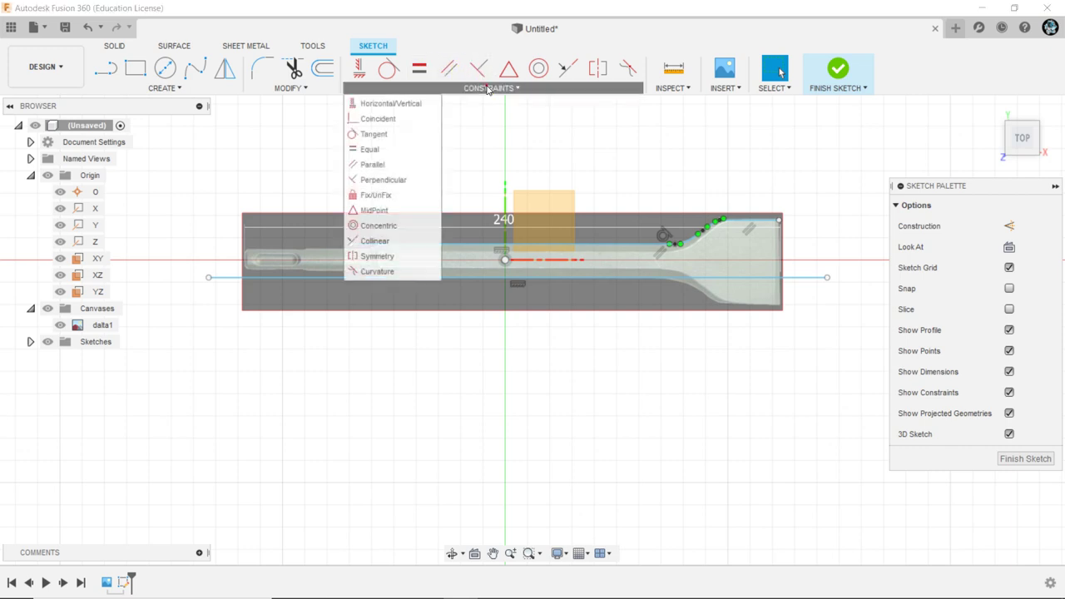
# - Make the long horizontal line coincident with the origin point
pyautogui.click(378, 119)
pyautogui.click(504, 260)
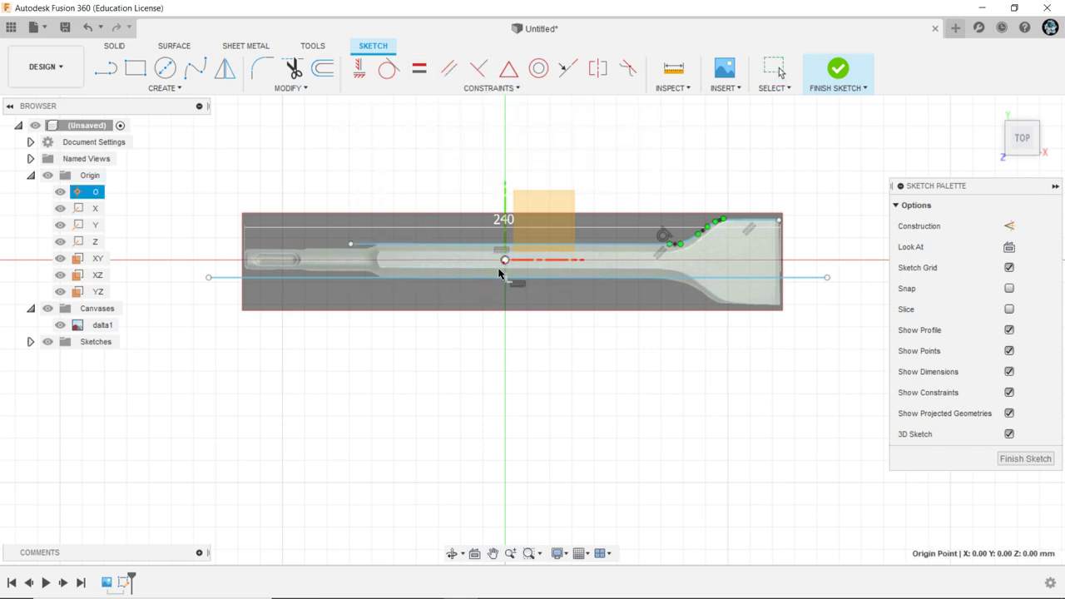
pyautogui.click(494, 277)
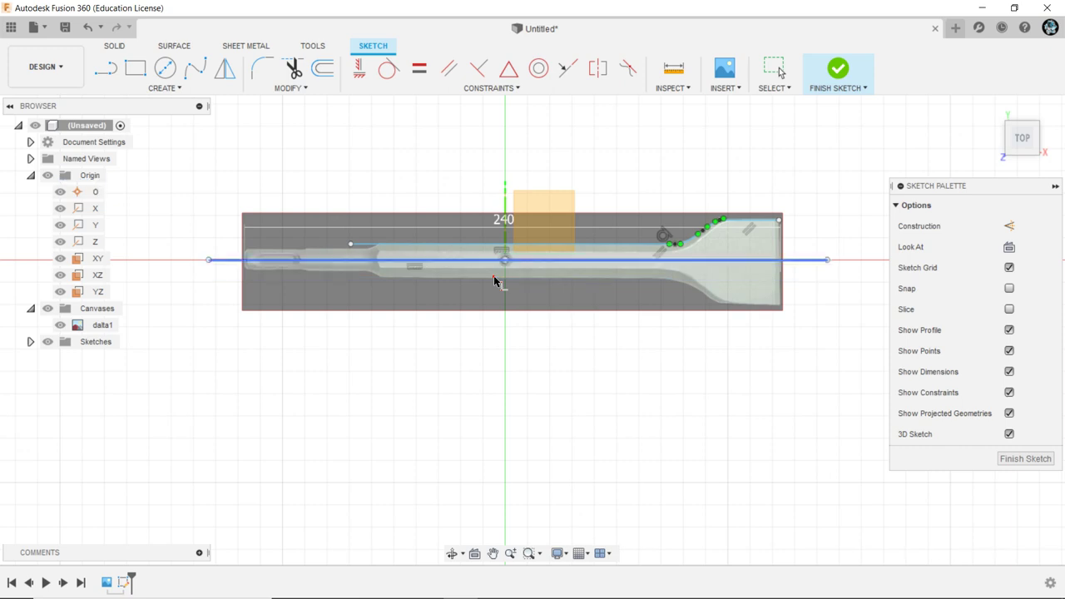
pyautogui.rightClick(419, 176)
pyautogui.click(468, 171)
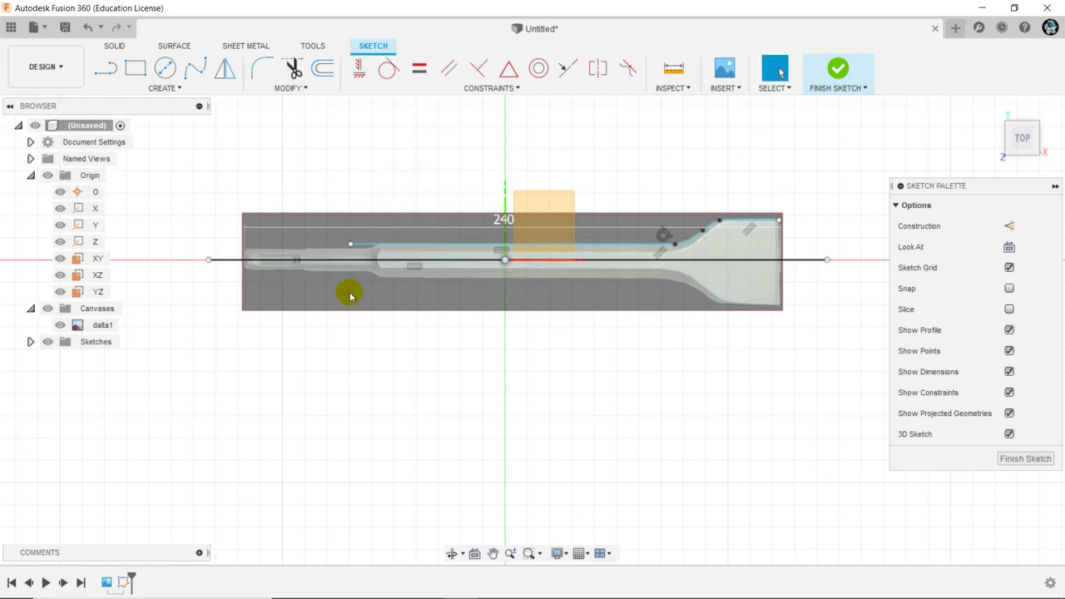
# - Extend the top profile line left to the shank end and finish the sketch
pyautogui.scroll(1, 388, 214)
pyautogui.scroll(2, 388, 214)
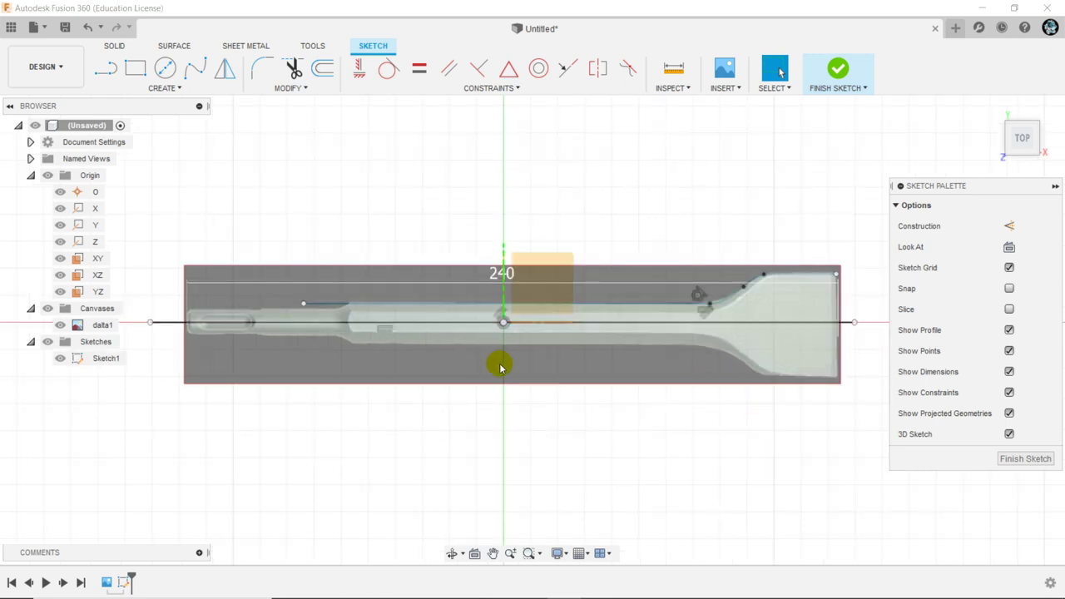
pyautogui.moveTo(301, 306); pyautogui.dragTo(169, 307)
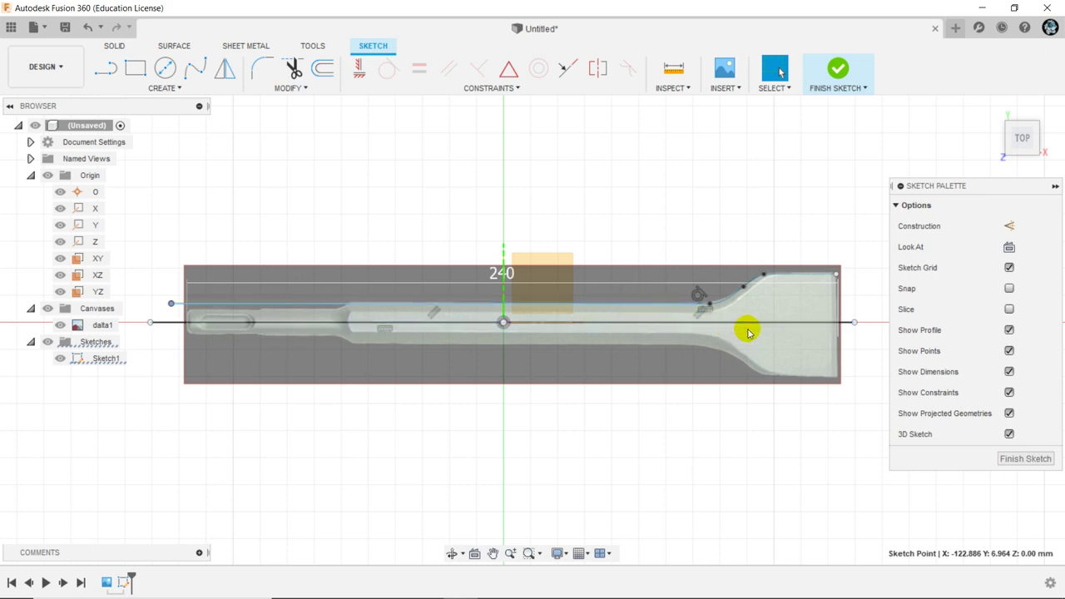
pyautogui.click(173, 322)
pyautogui.click(505, 220)
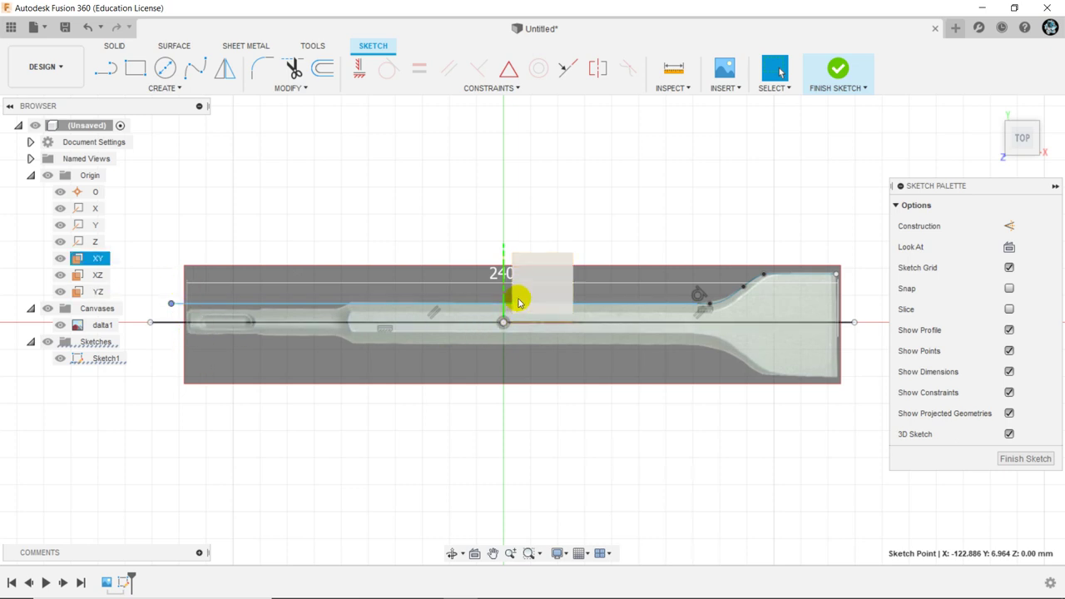
pyautogui.click(840, 77)
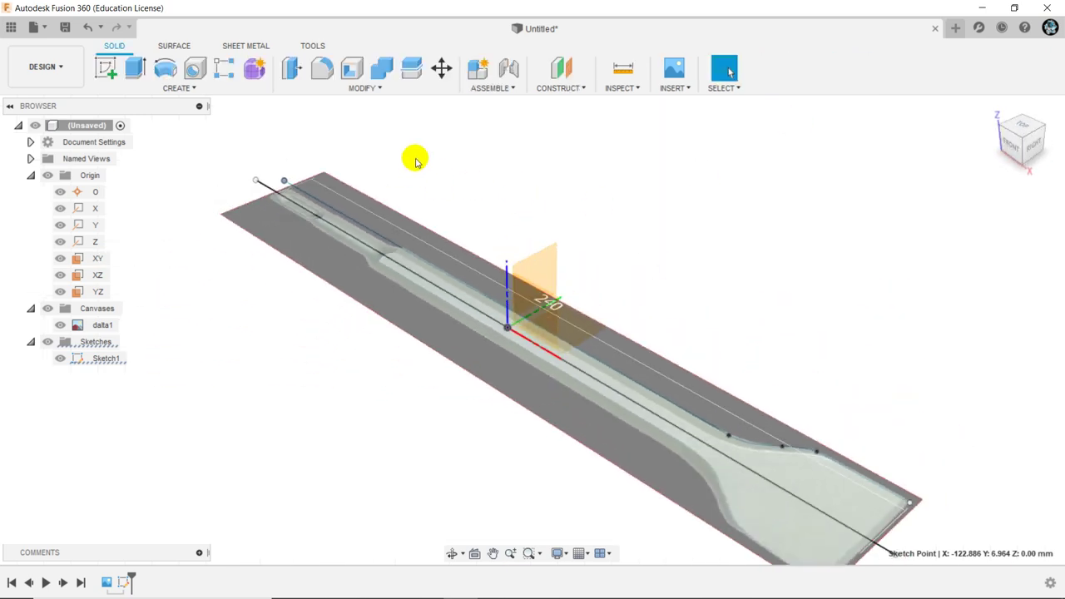
# - Create an offset plane at -119.988 mm from the YZ plane at the shank end
pyautogui.click(566, 89)
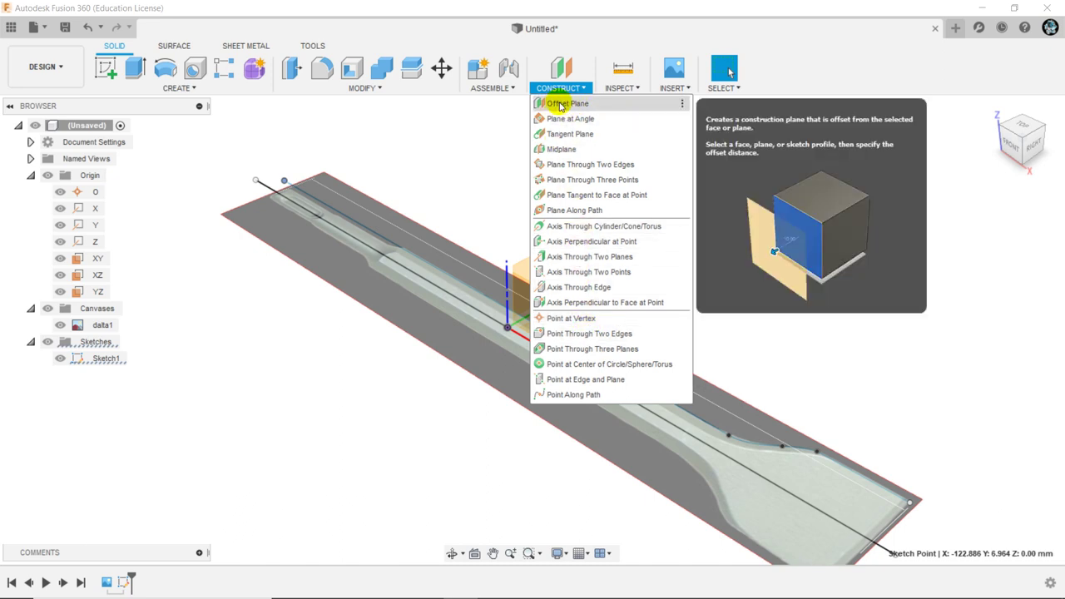
pyautogui.click(560, 104)
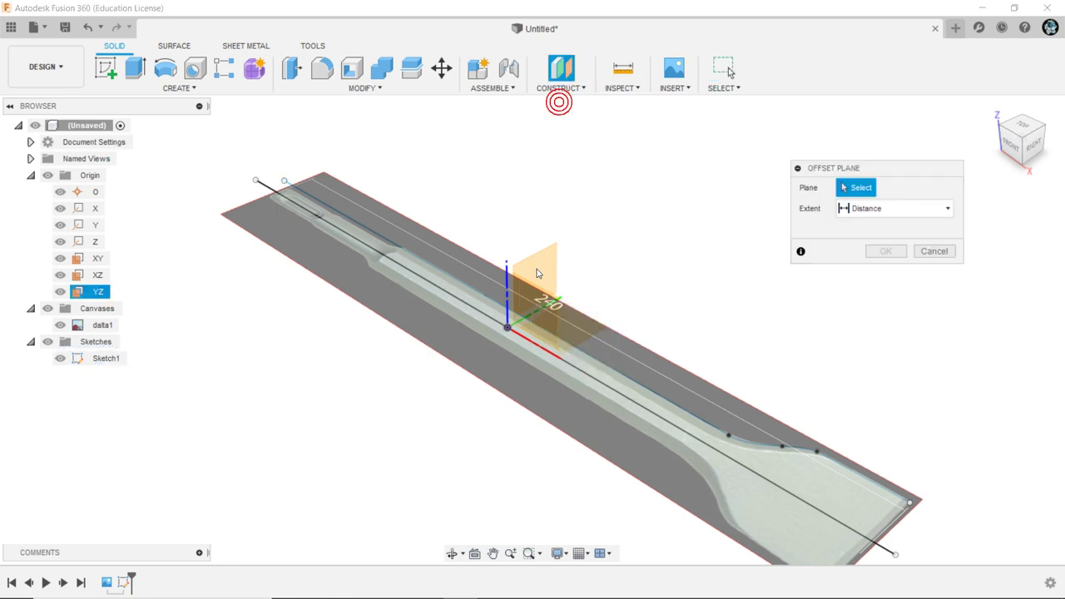
pyautogui.click(536, 276)
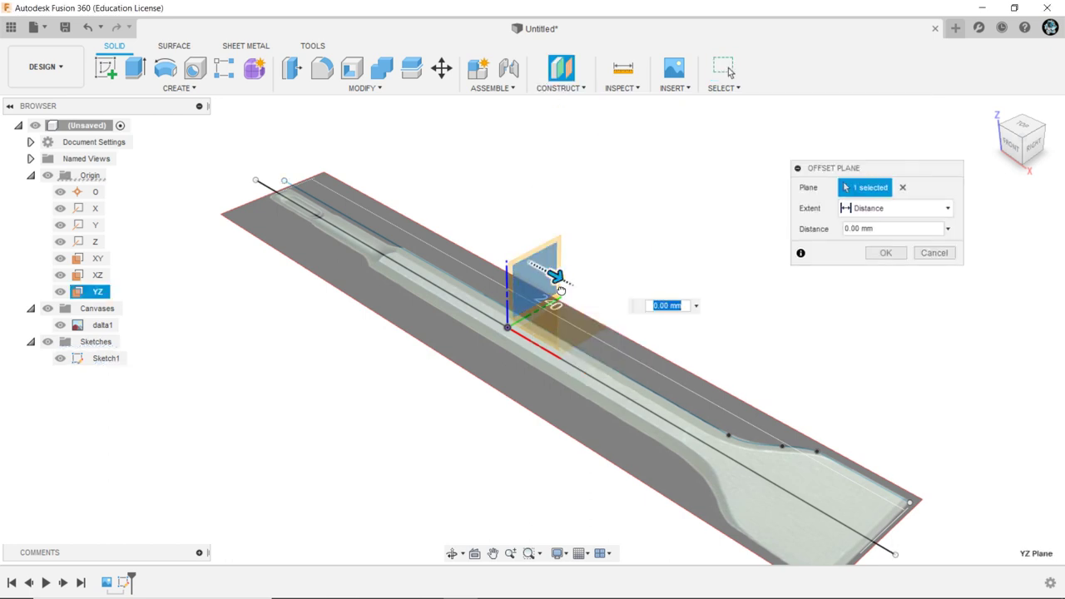
pyautogui.moveTo(554, 276); pyautogui.dragTo(304, 171)
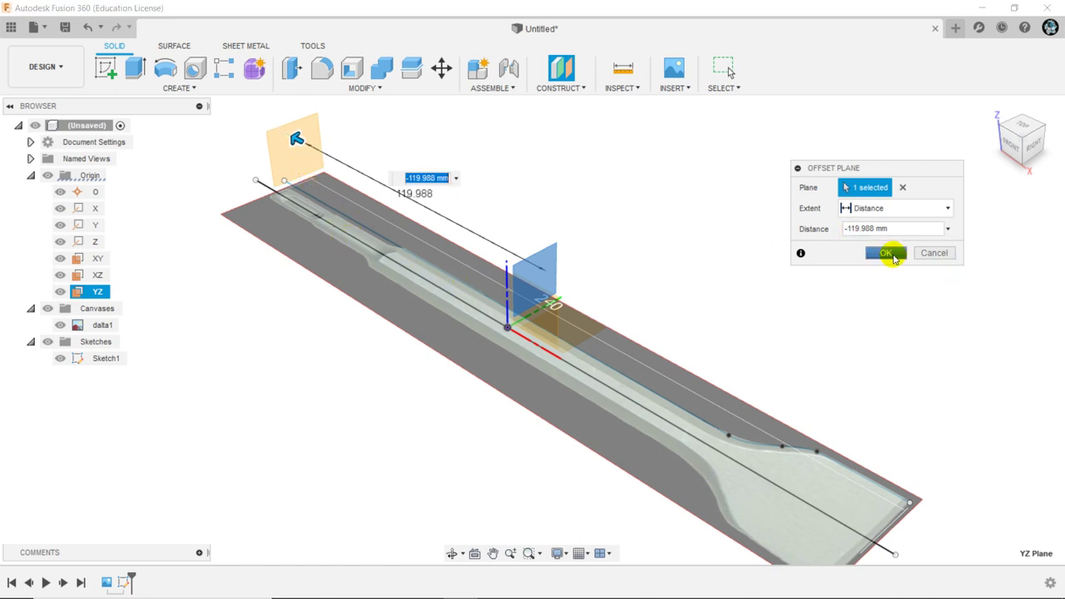
pyautogui.click(887, 254)
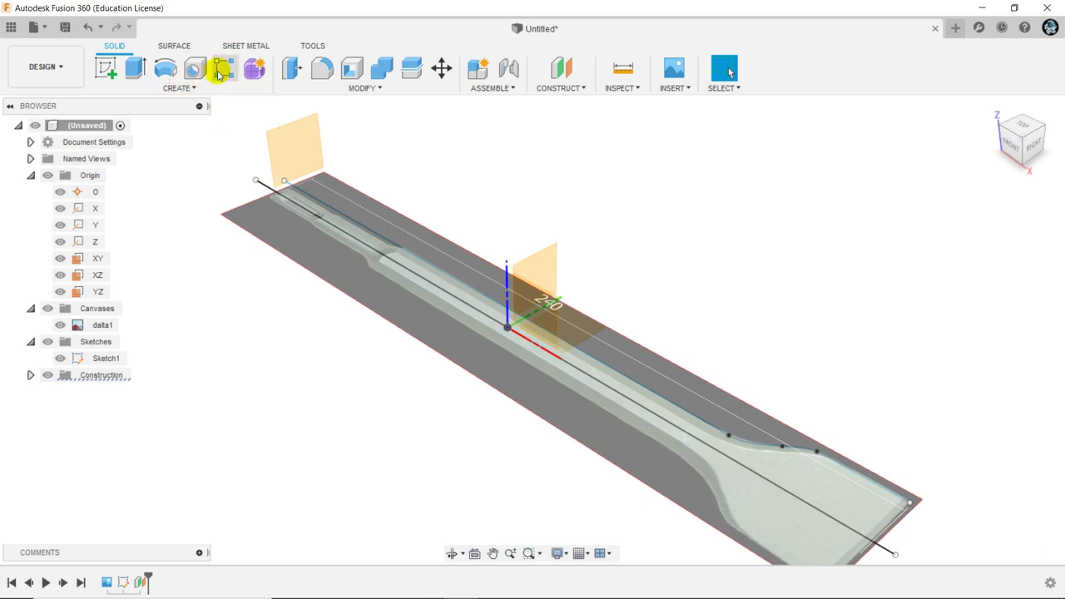
# - Start a new sketch, Sketch7, on the selected plane
pyautogui.click(143, 89)
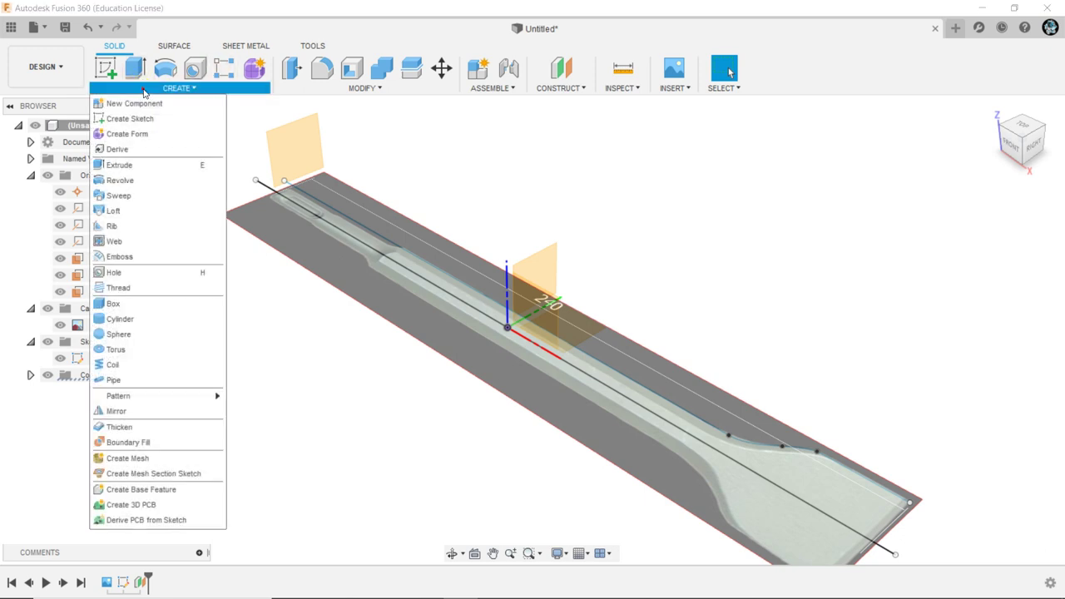
pyautogui.click(106, 67)
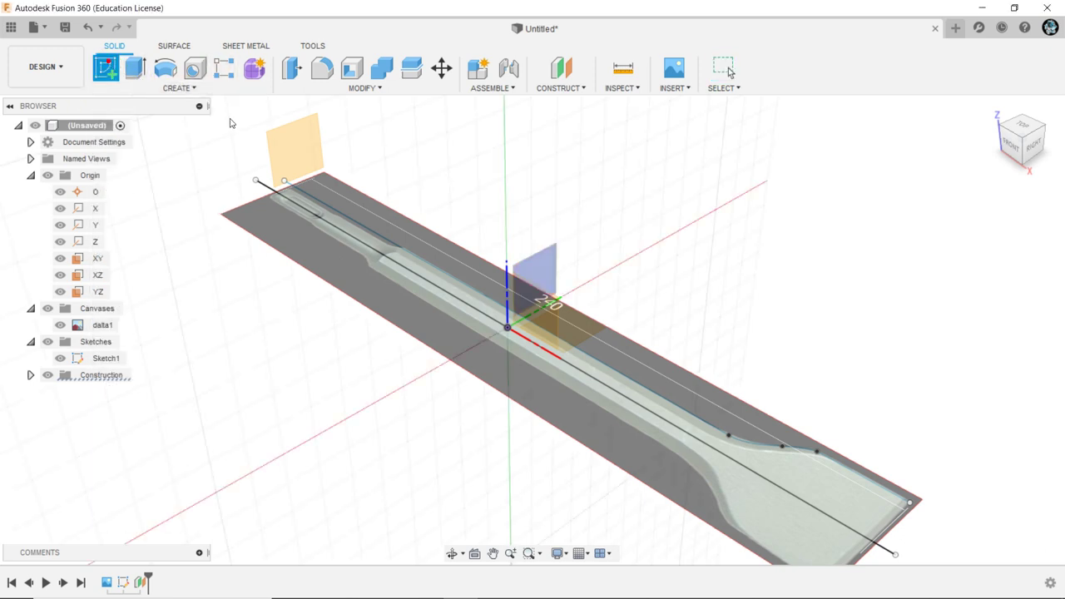
pyautogui.click(295, 150)
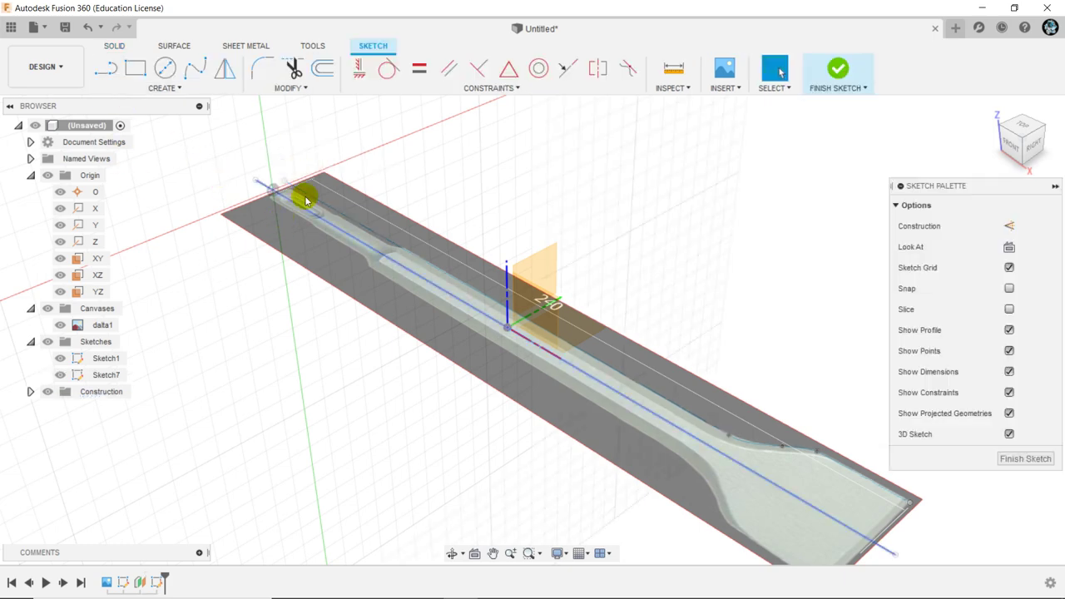
pyautogui.scroll(2, 305, 195)
pyautogui.scroll(3, 307, 196)
pyautogui.scroll(2, 295, 189)
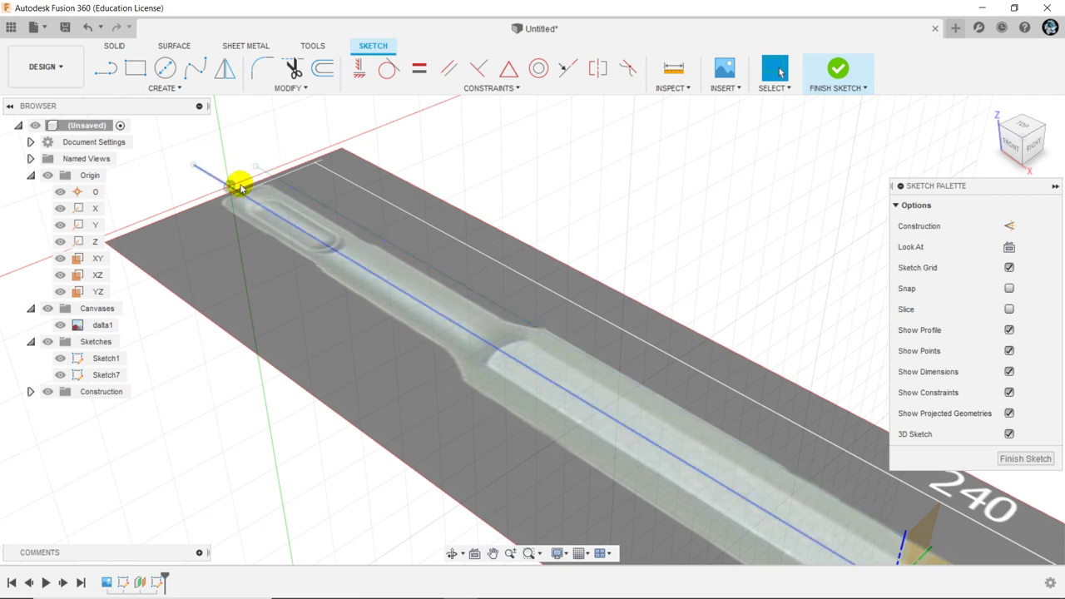
# - Project the long straight profile line into Sketch7
pyautogui.click(164, 87)
pyautogui.moveTo(133, 333)
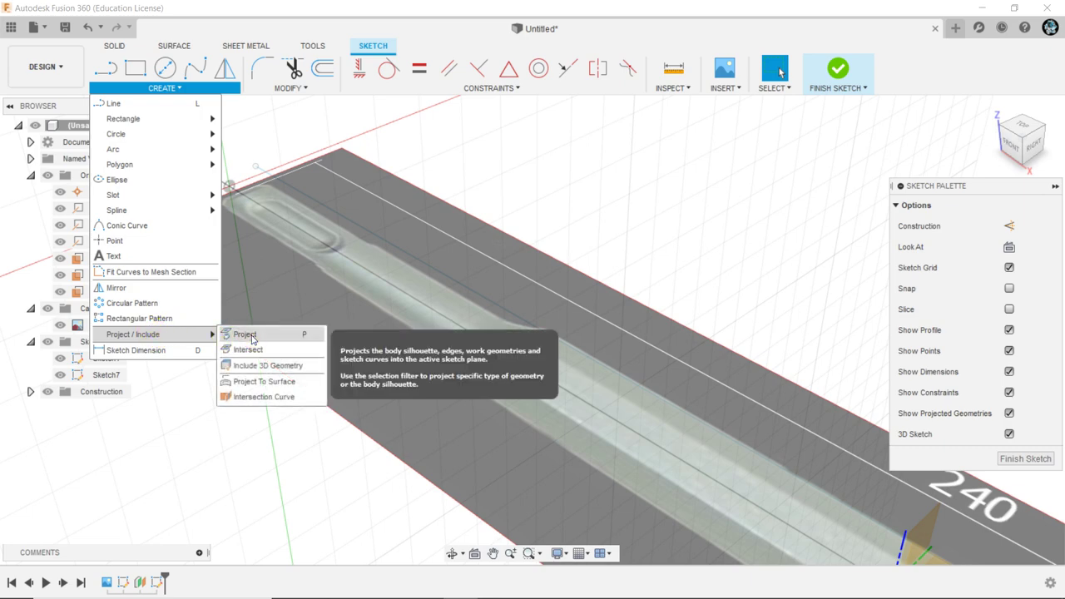
pyautogui.click(250, 334)
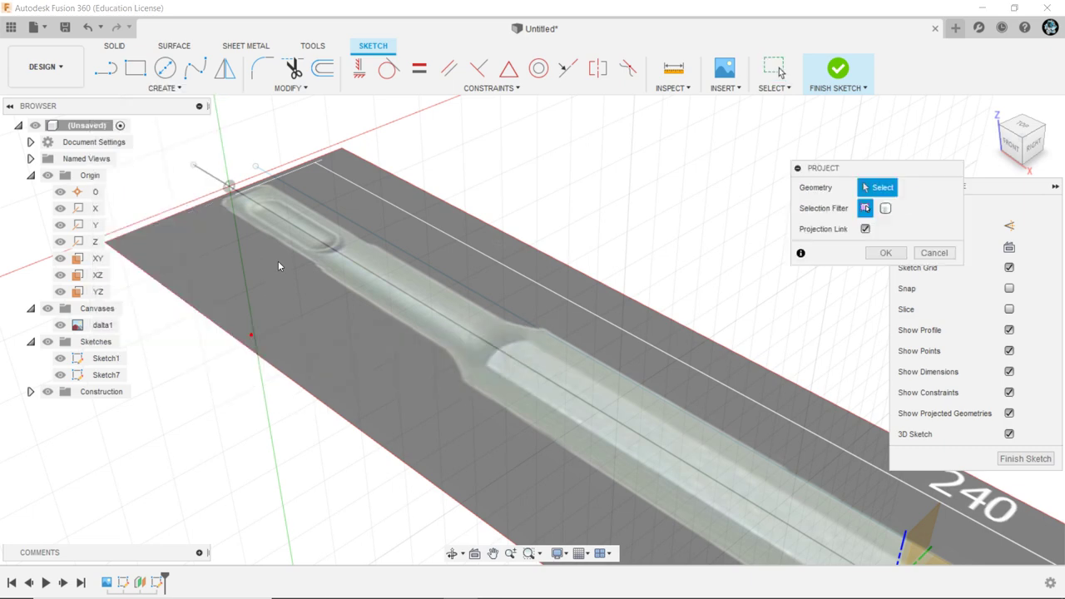
pyautogui.click(299, 192)
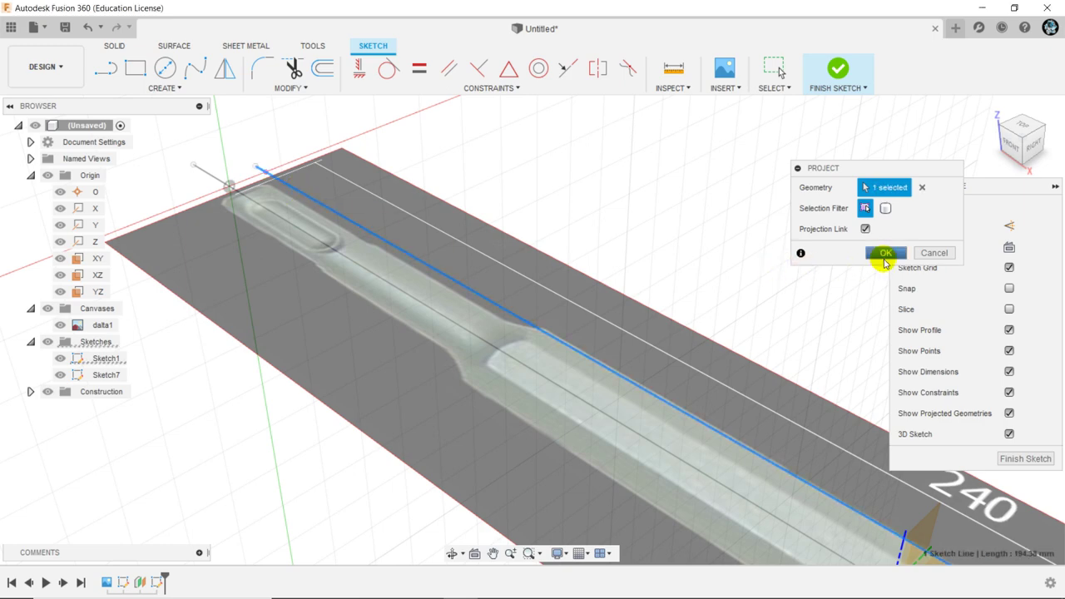
pyautogui.click(885, 252)
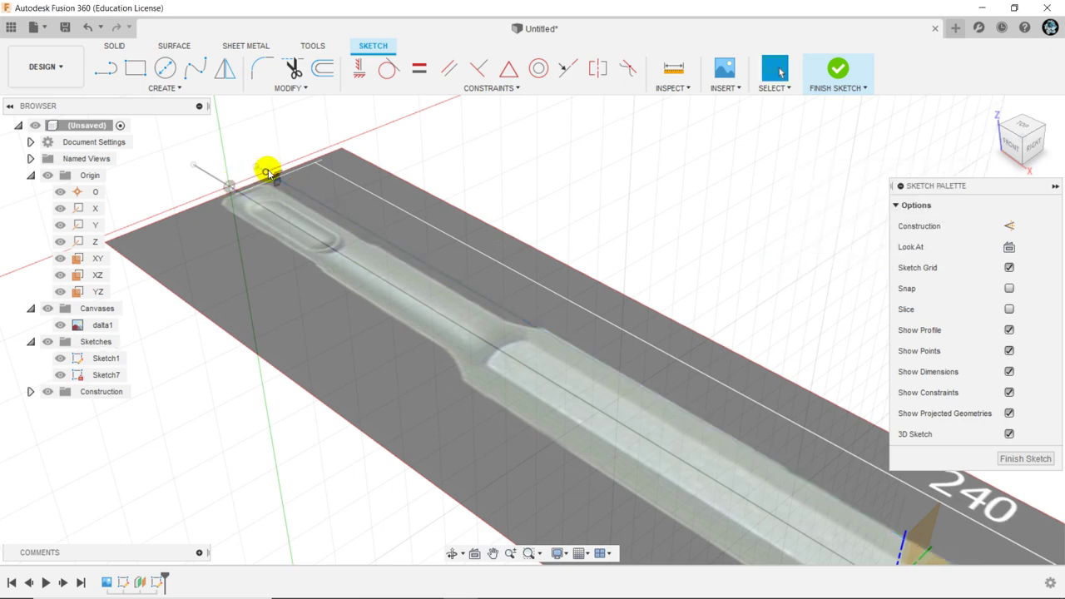
pyautogui.scroll(-3, 412, 279)
# - Draw a six-sided inscribed polygon centred on the line's end point at the shank end
pyautogui.click(158, 89)
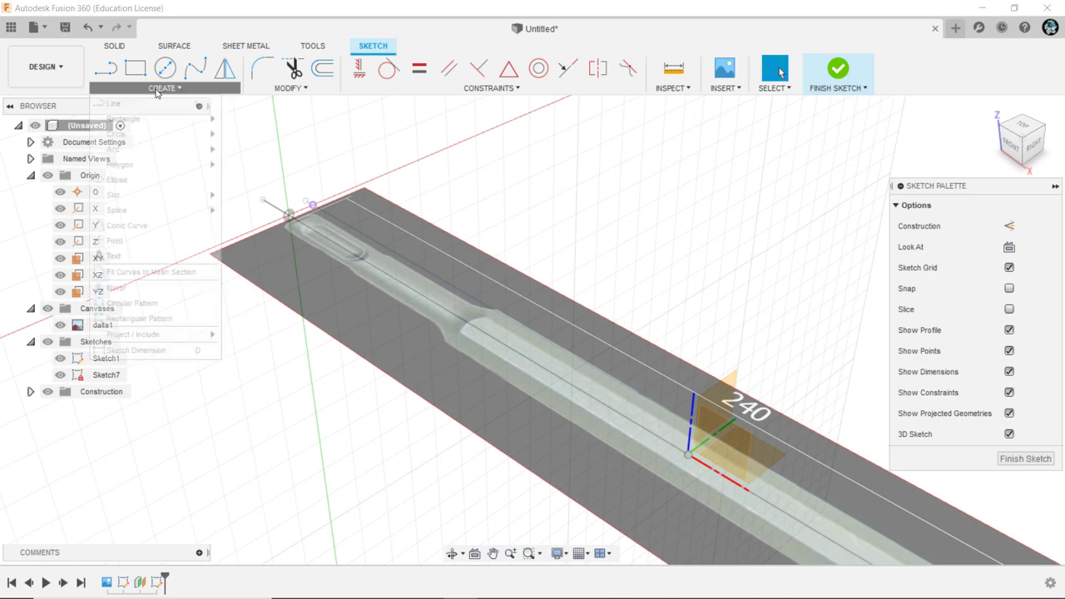
pyautogui.moveTo(119, 164)
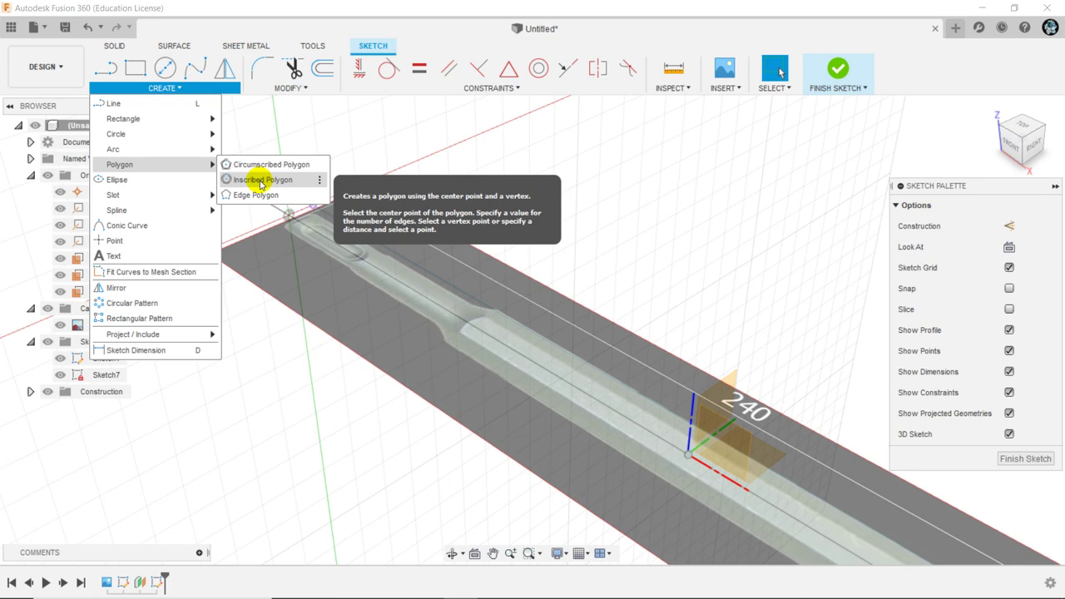
pyautogui.click(254, 182)
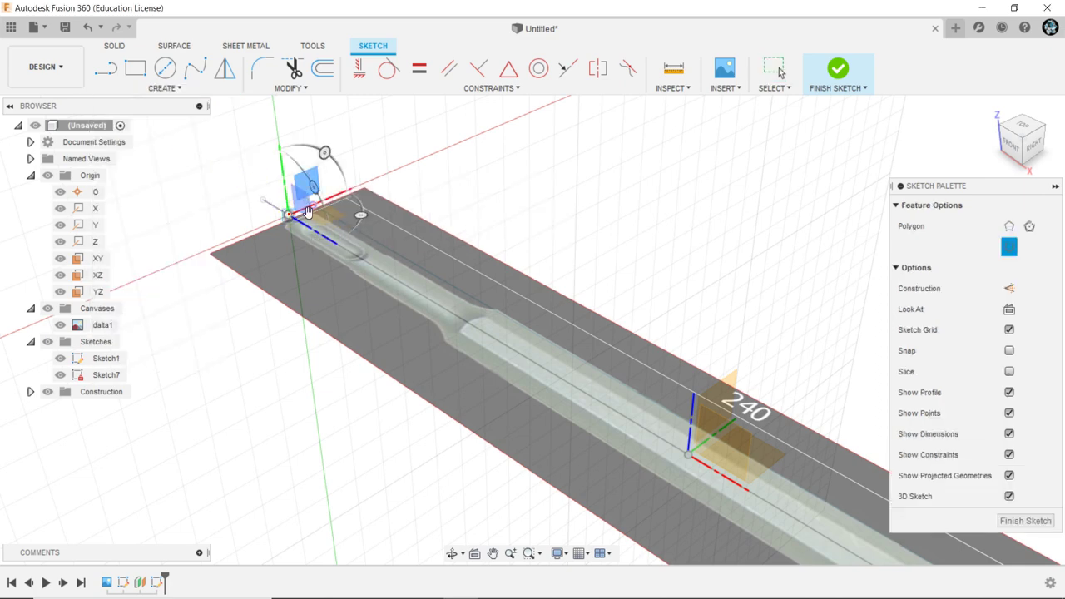
pyautogui.click(288, 216)
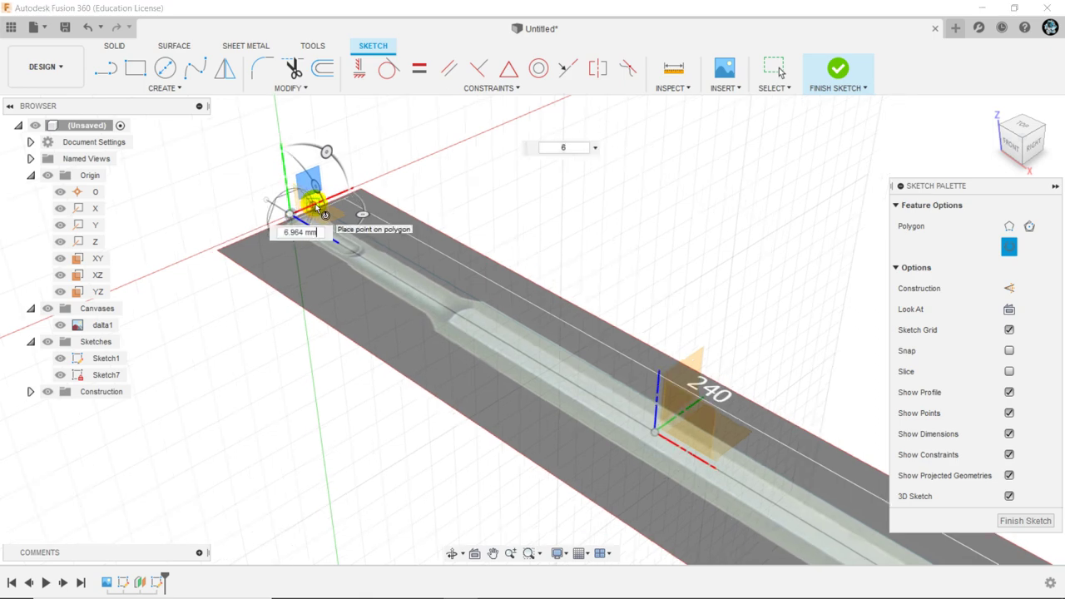
pyautogui.scroll(5, 316, 208)
pyautogui.click(209, 217)
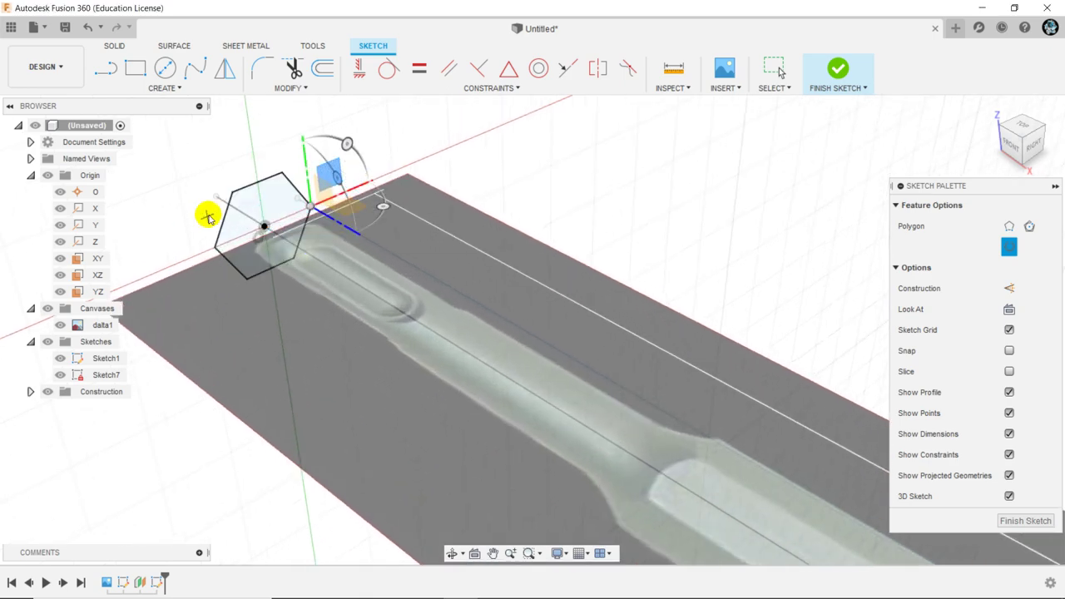
pyautogui.scroll(-3, 234, 158)
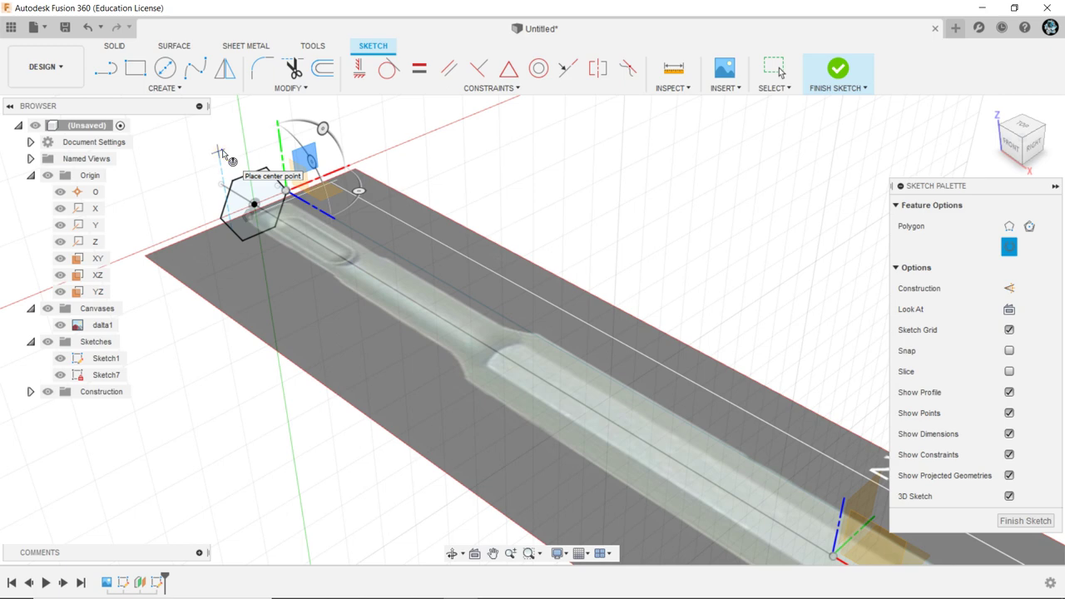
pyautogui.rightClick(223, 154)
pyautogui.click(170, 148)
# - Hide the dalta1 reference image and finish Sketch7
pyautogui.scroll(-3, 194, 130)
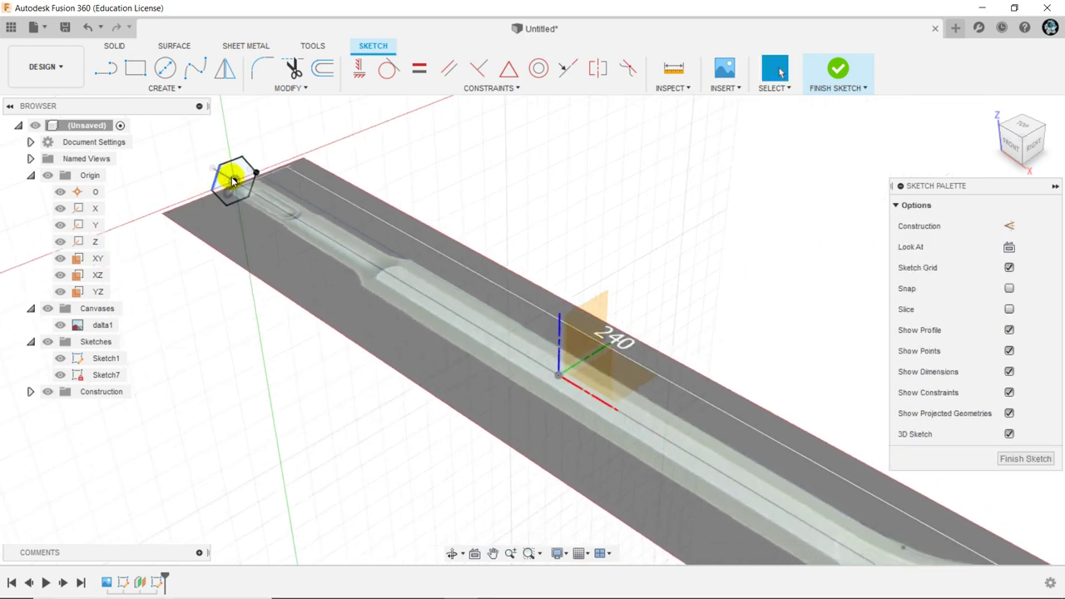
pyautogui.scroll(-1, 233, 181)
pyautogui.click(60, 325)
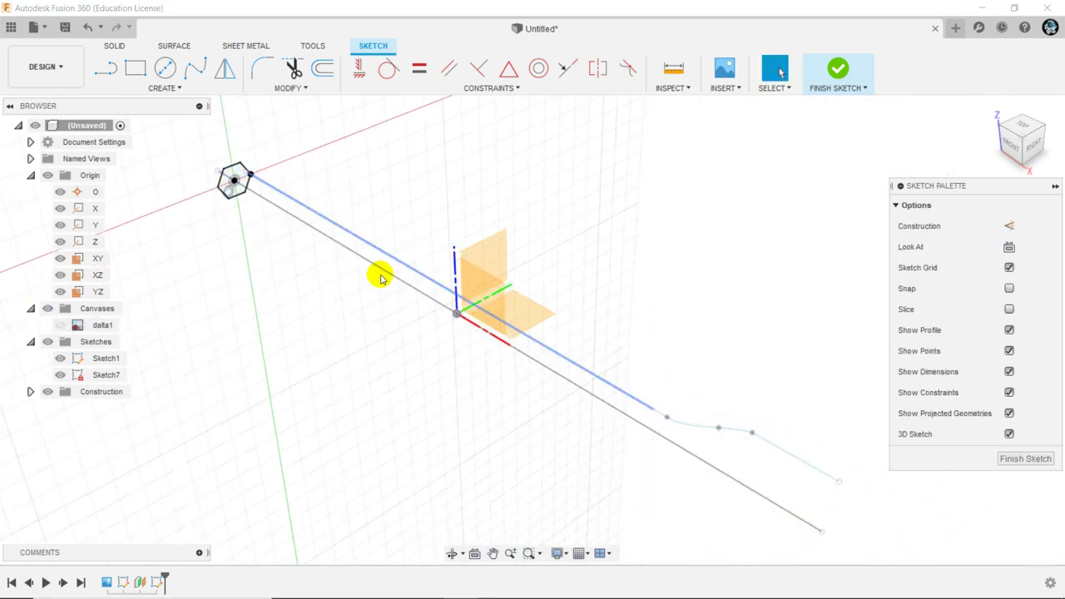
pyautogui.scroll(-1, 333, 238)
pyautogui.scroll(1, 385, 276)
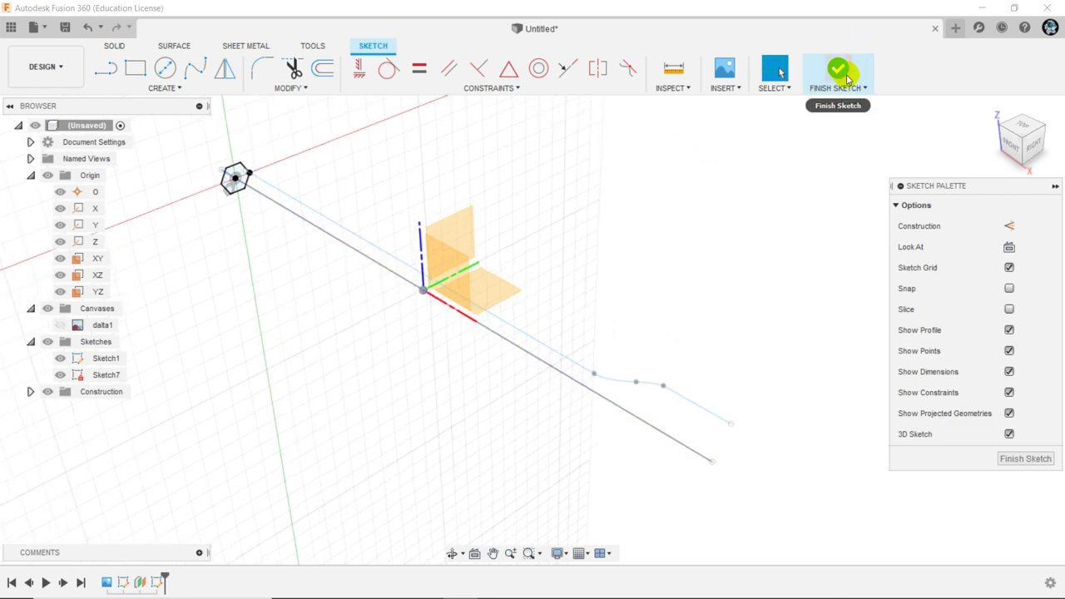
pyautogui.click(849, 79)
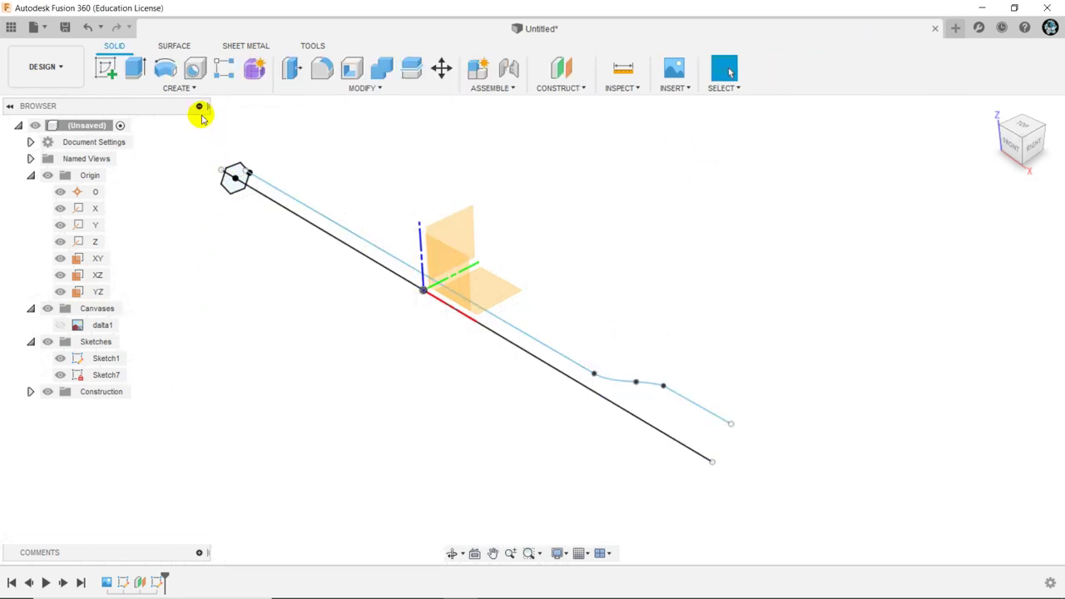
# - Start the Create > Sweep command with its Type set to Path + Guide Rail
pyautogui.click(192, 88)
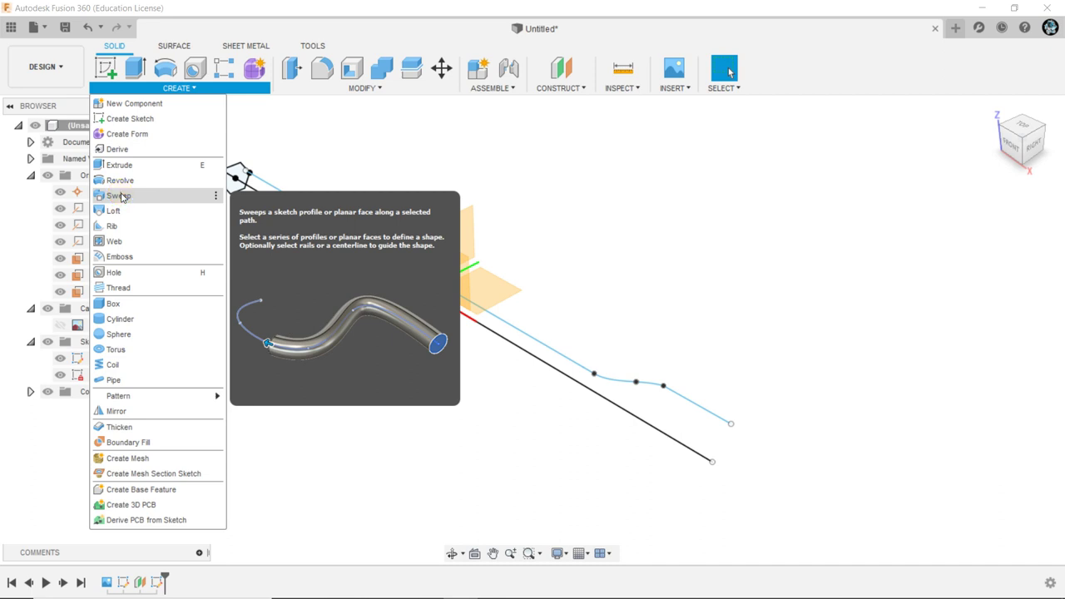
pyautogui.click(121, 196)
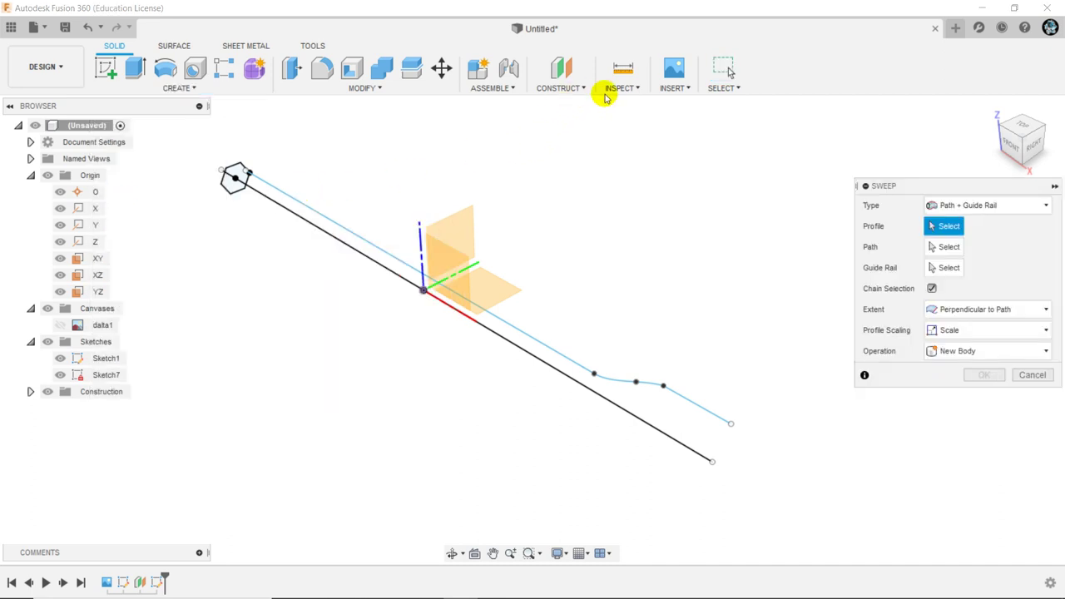
pyautogui.click(1024, 205)
pyautogui.click(991, 223)
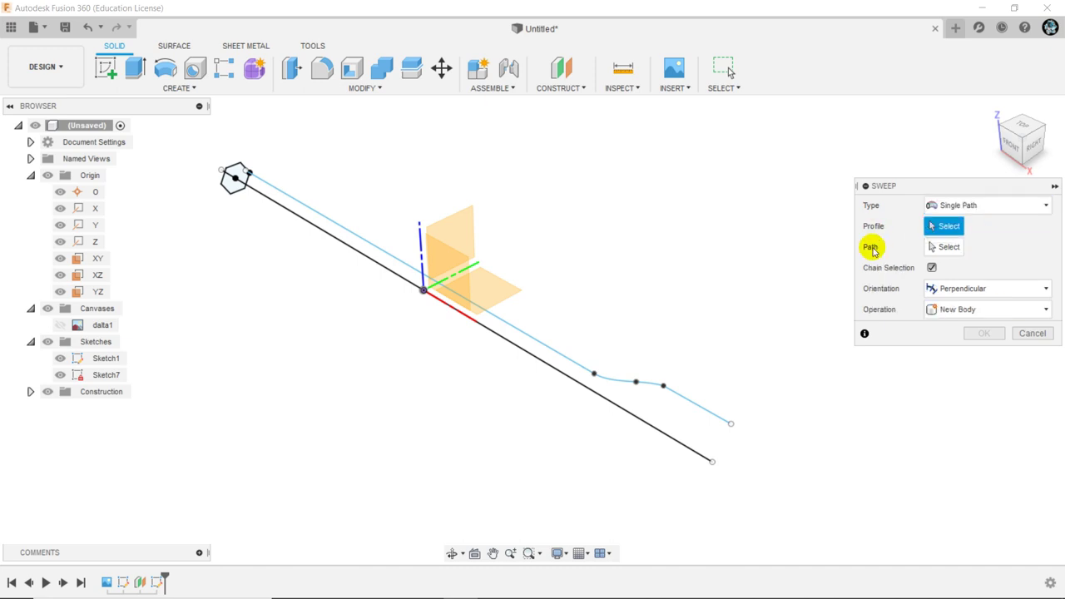
pyautogui.click(965, 205)
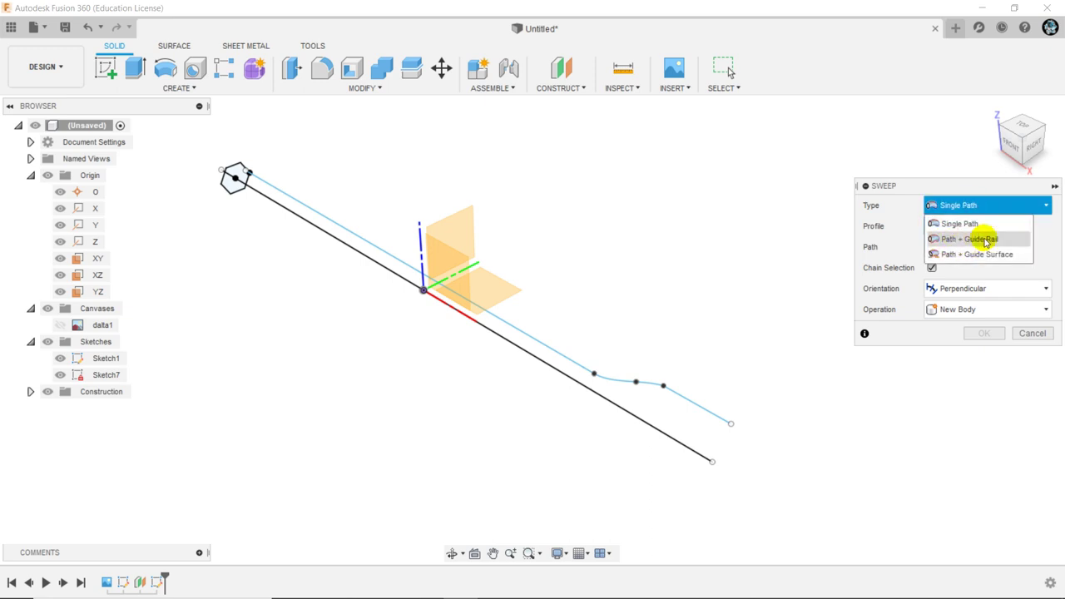
pyautogui.click(986, 241)
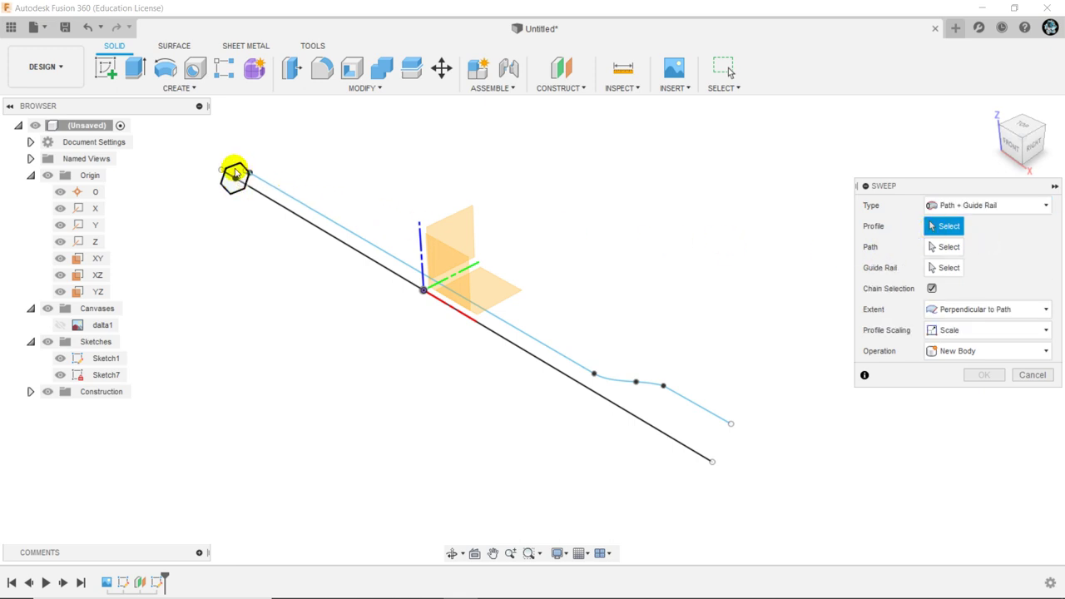
# - Select the hexagon as profile, the straight line as path and the curved line as guide rail
pyautogui.click(235, 175)
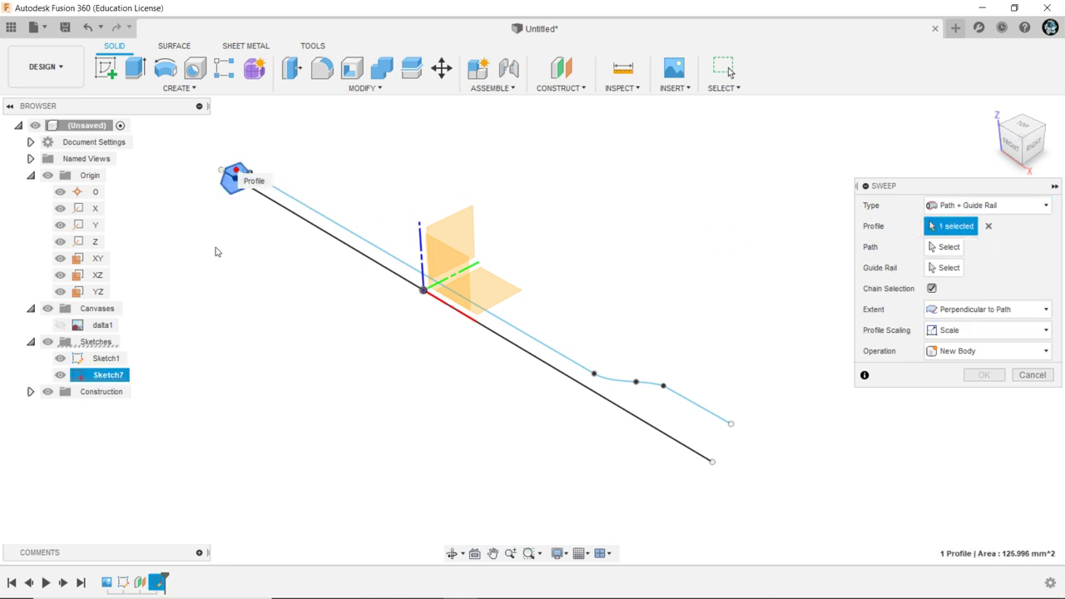
pyautogui.click(947, 247)
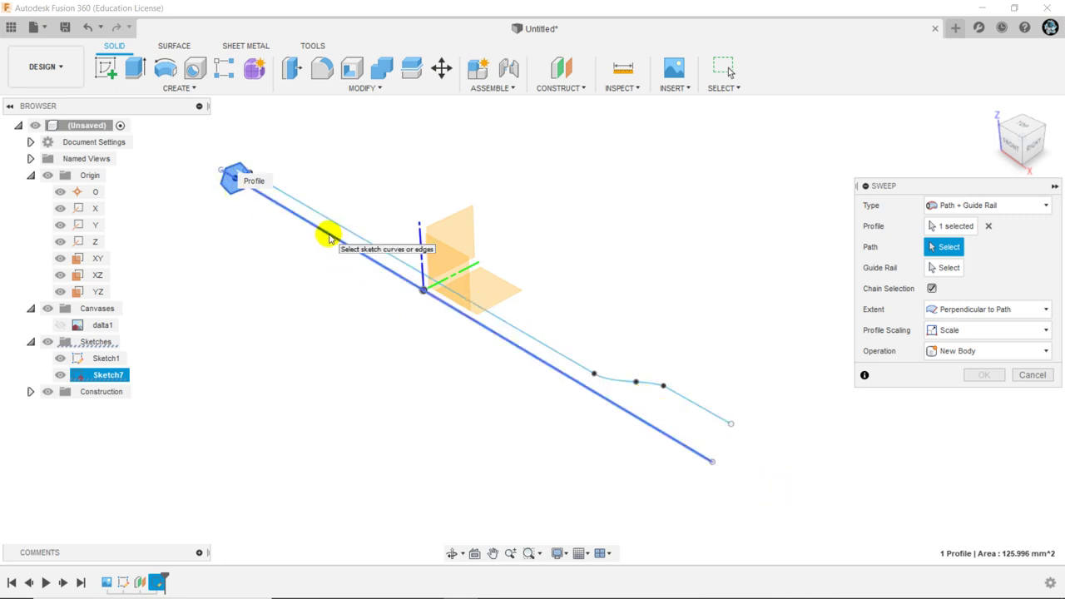
pyautogui.click(329, 238)
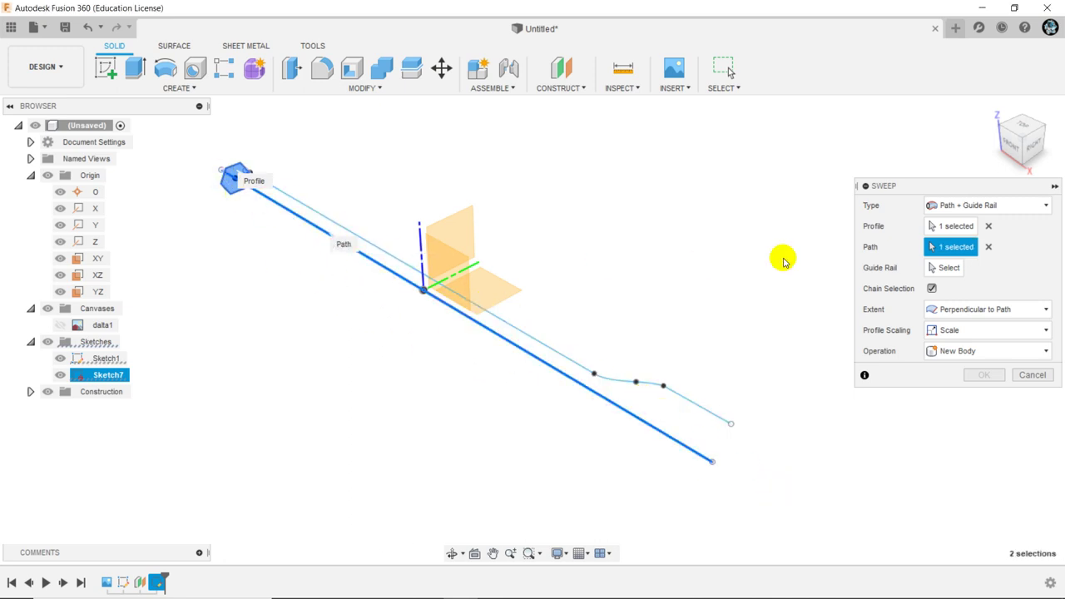
pyautogui.click(946, 269)
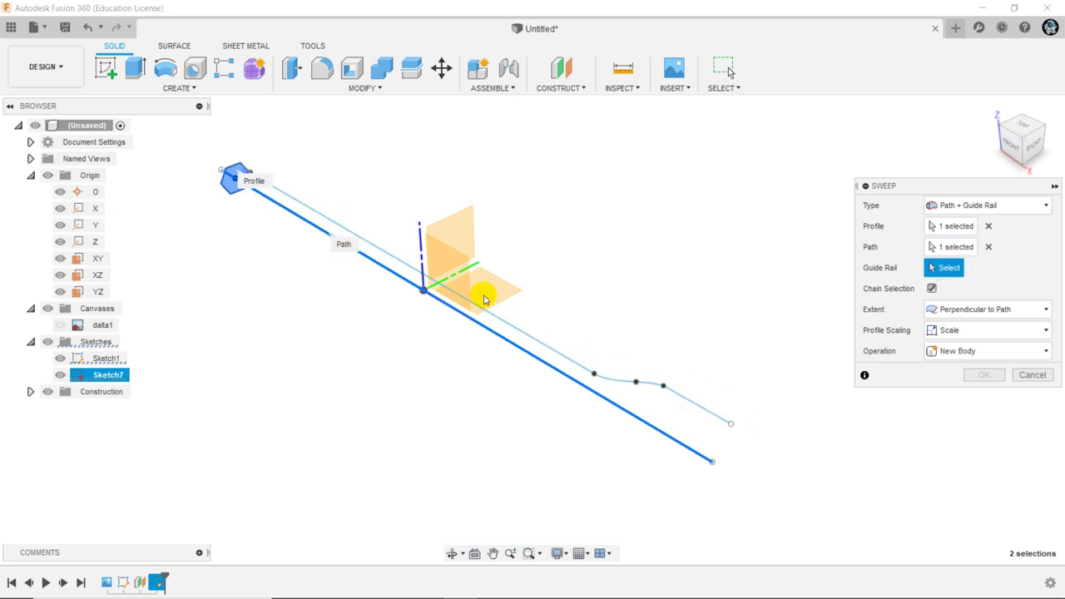
pyautogui.click(517, 330)
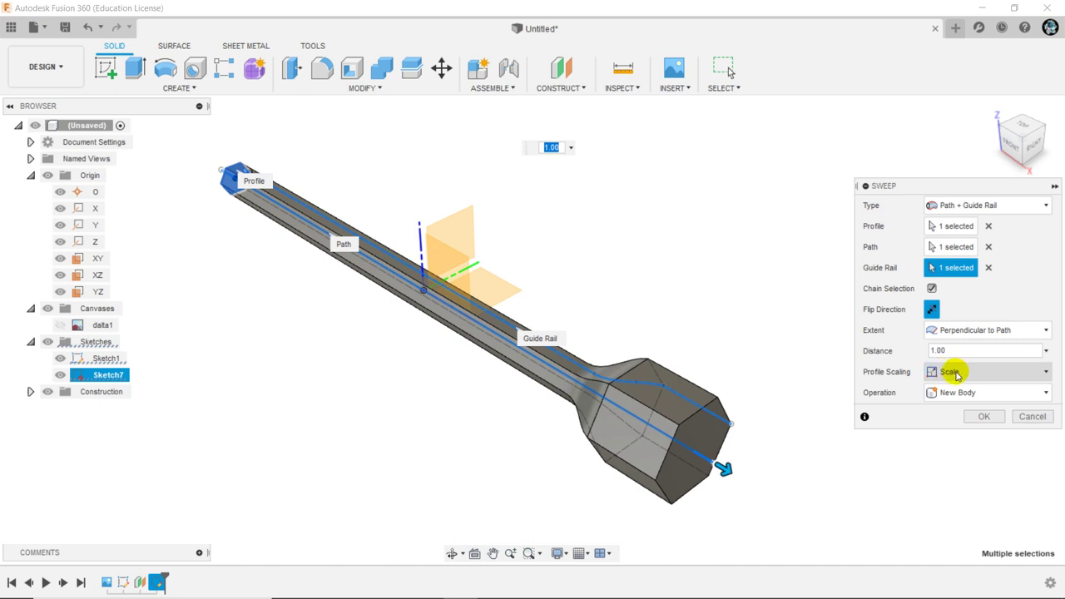
# - Set Profile Scaling to Scale and create the flared hexagonal sweep body
pyautogui.click(955, 374)
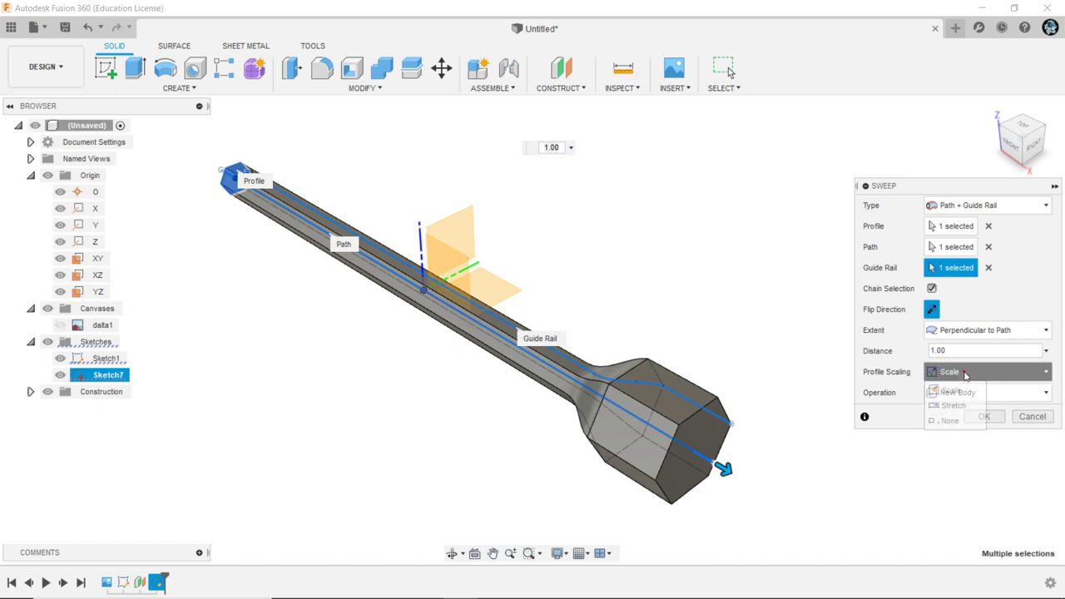
pyautogui.click(954, 406)
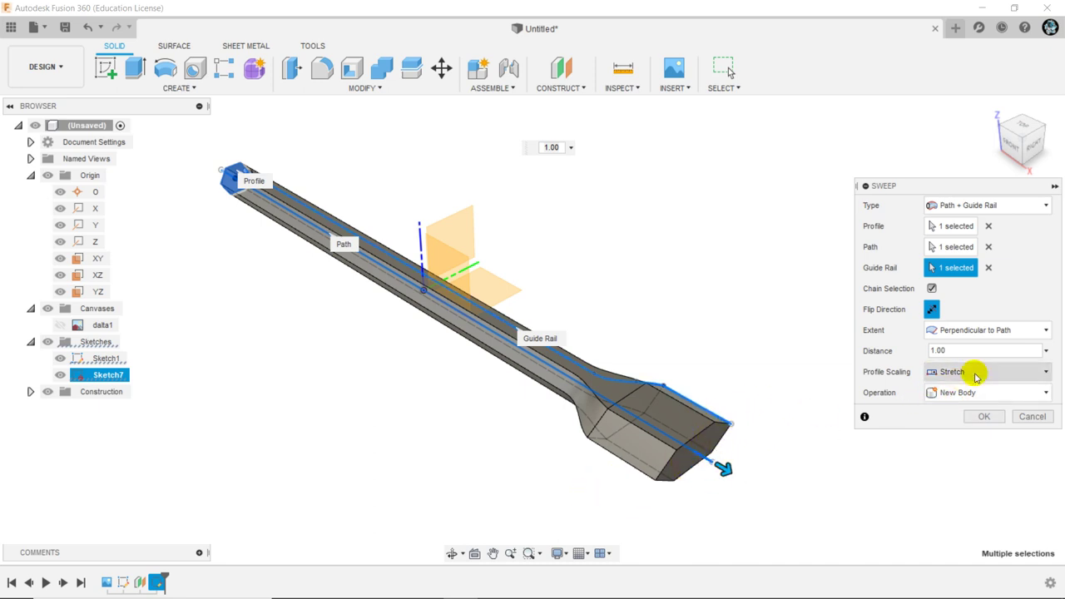
pyautogui.click(944, 421)
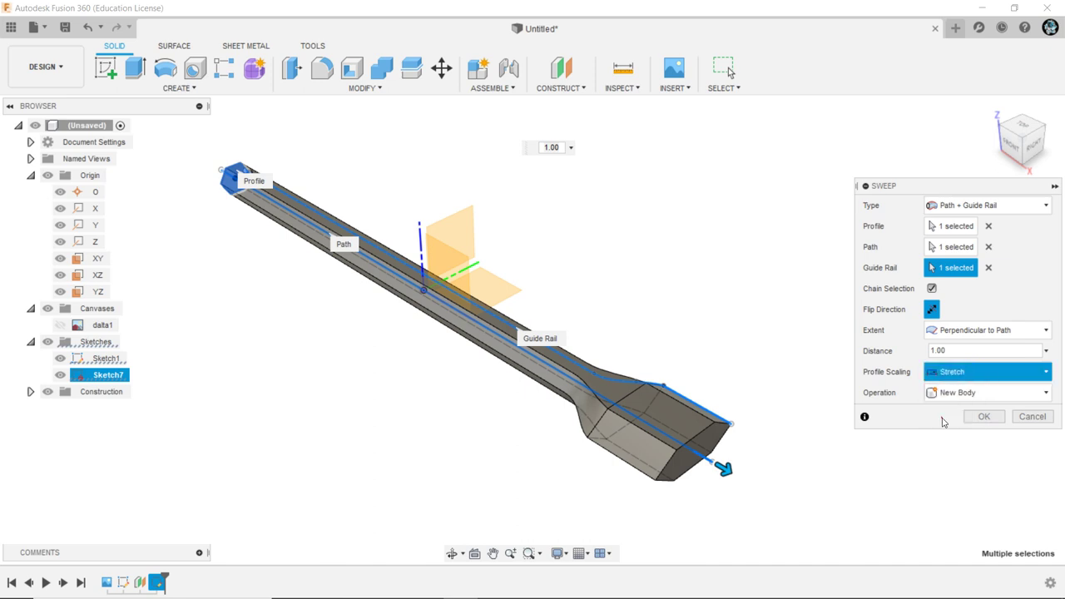
pyautogui.click(972, 378)
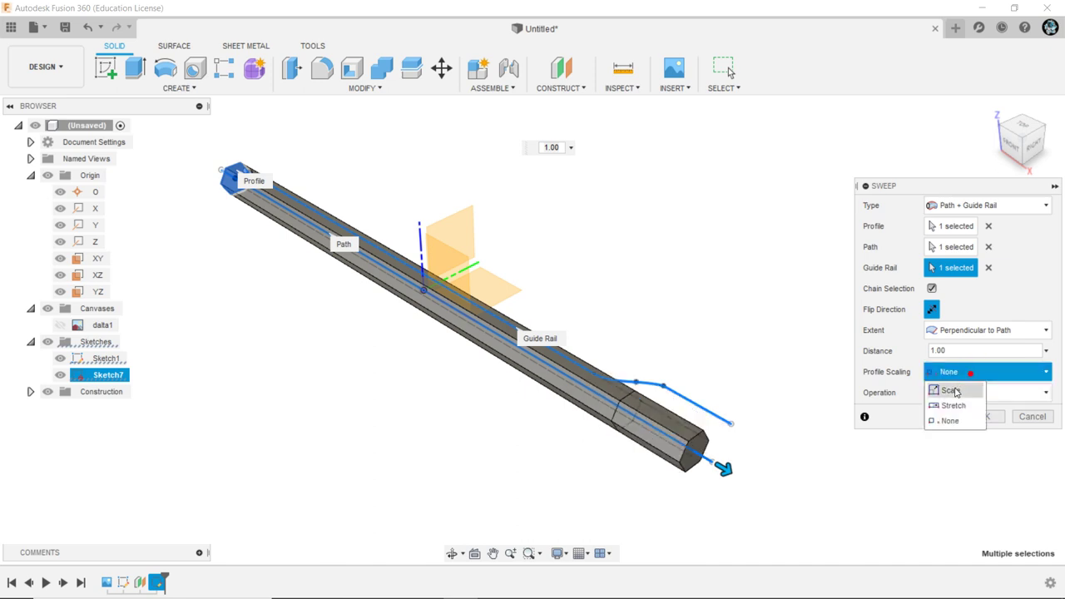
pyautogui.click(955, 388)
pyautogui.click(986, 417)
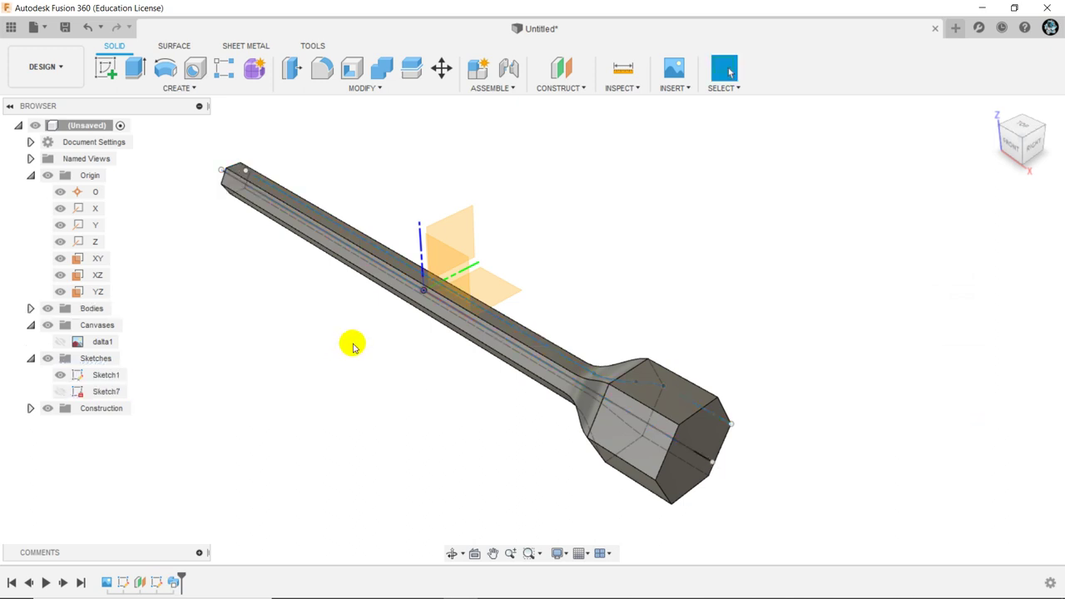
# - Launch Create Sketch from the Solid toolbar to begin the new Sketch8
pyautogui.scroll(2, 406, 362)
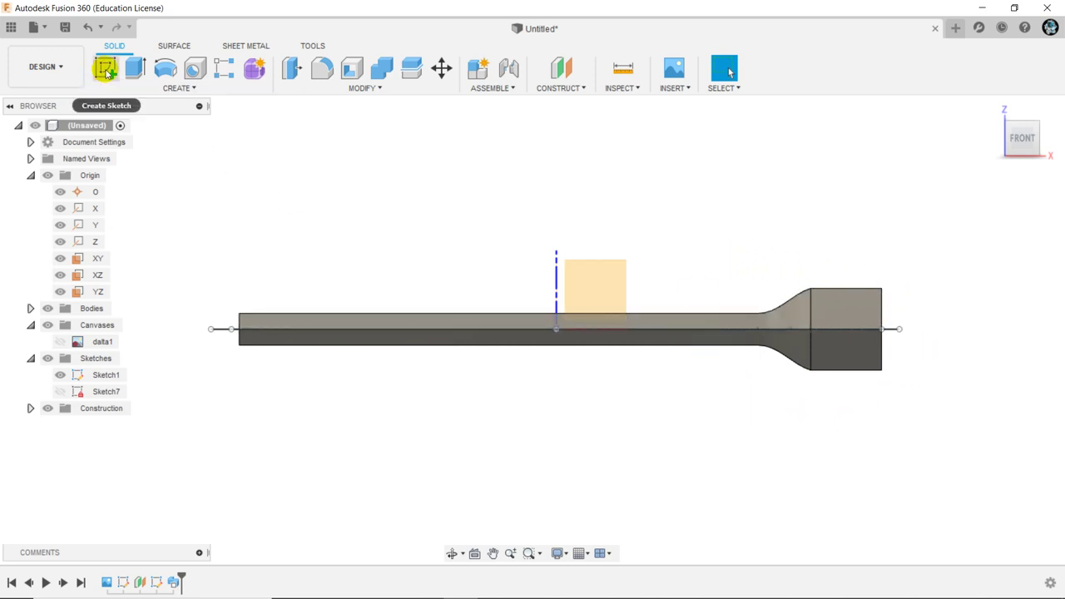
pyautogui.click(108, 75)
# - Place Sketch8 on the front plane and draw connected slanted, vertical and top horizontal lines
pyautogui.click(604, 281)
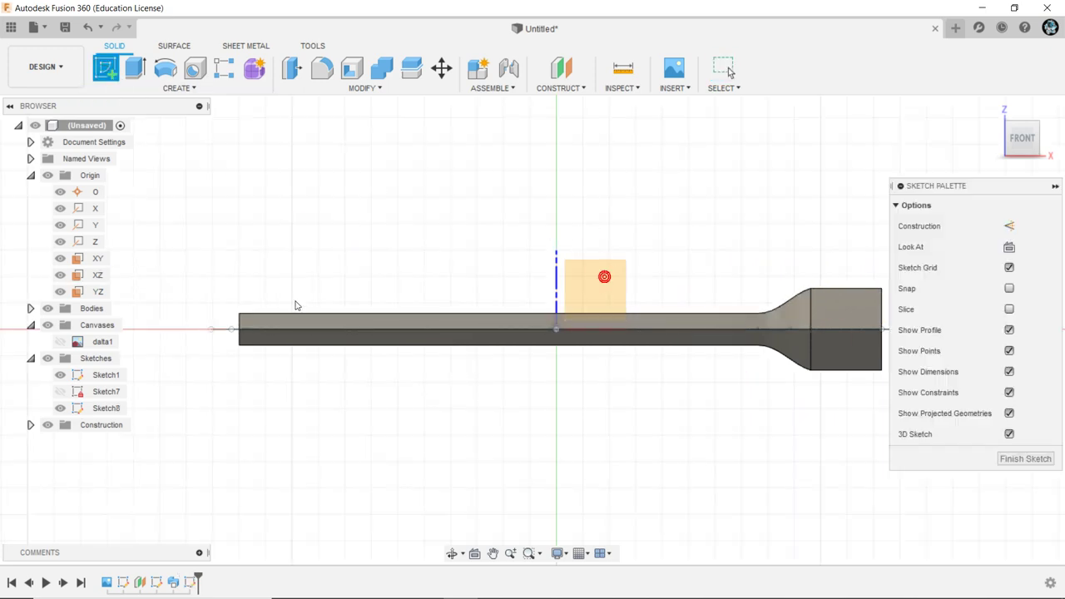
pyautogui.click(106, 71)
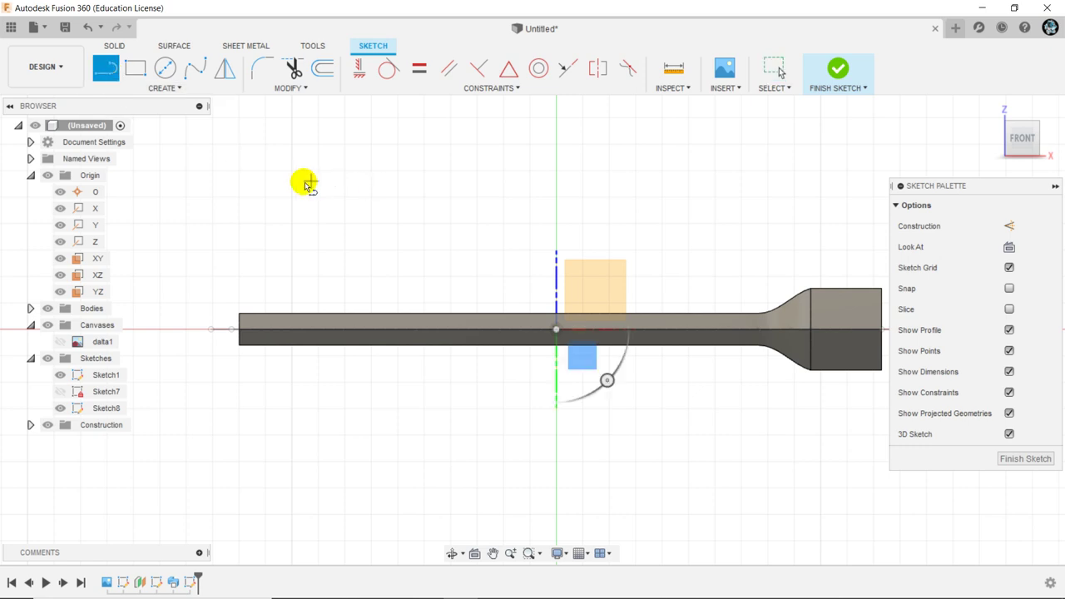
pyautogui.scroll(3, 699, 291)
pyautogui.scroll(2, 737, 274)
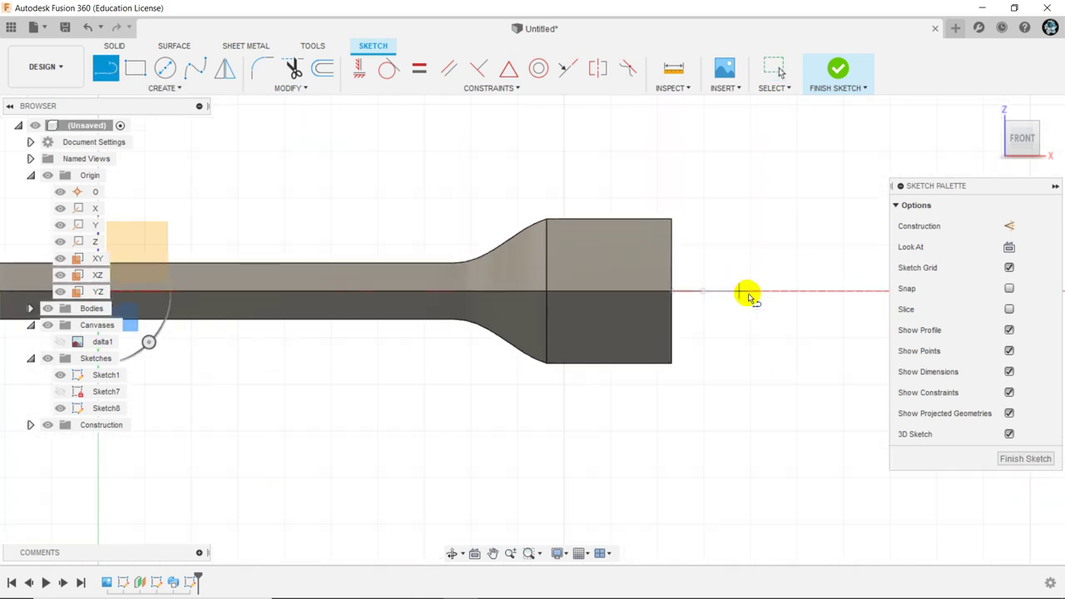
pyautogui.click(749, 291)
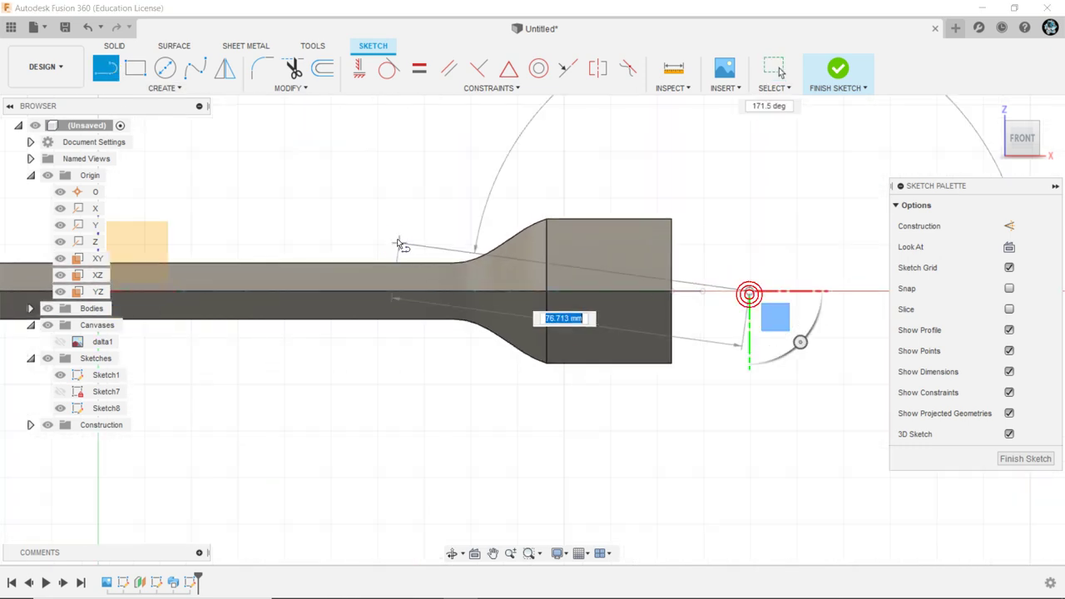
pyautogui.moveTo(394, 255)
pyautogui.mouseDown()
pyautogui.moveTo(395, 175)
pyautogui.moveTo(831, 177)
pyautogui.mouseUp()
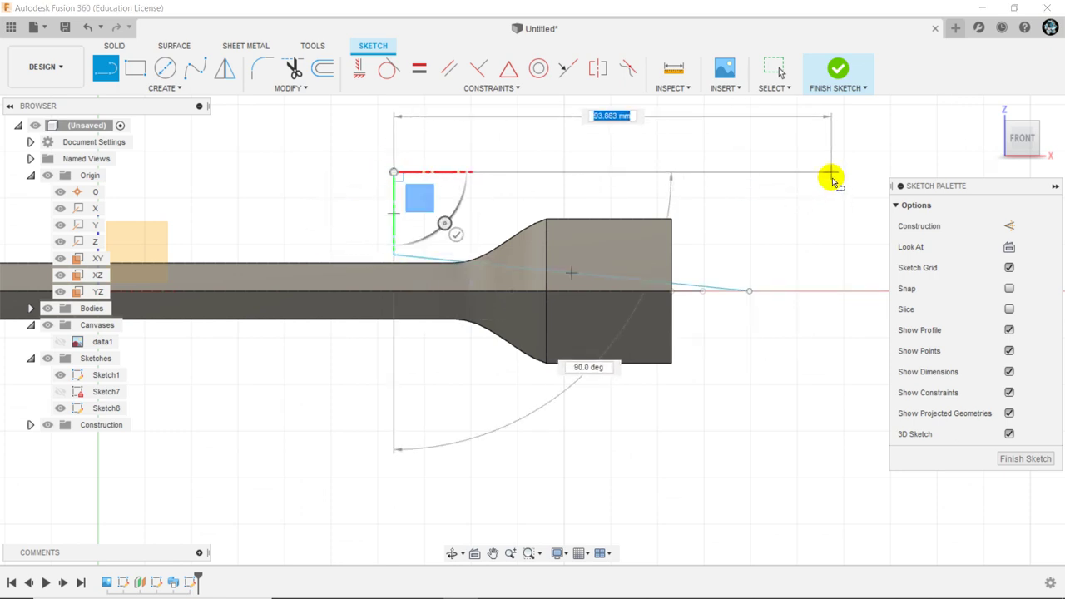
pyautogui.click(831, 175)
pyautogui.rightClick(836, 183)
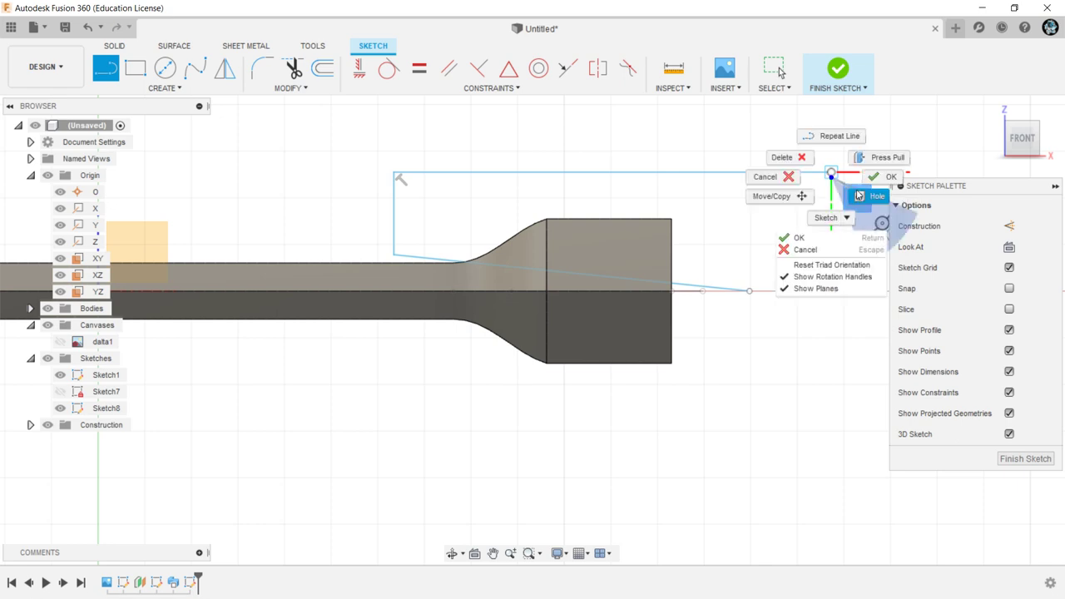
pyautogui.click(864, 179)
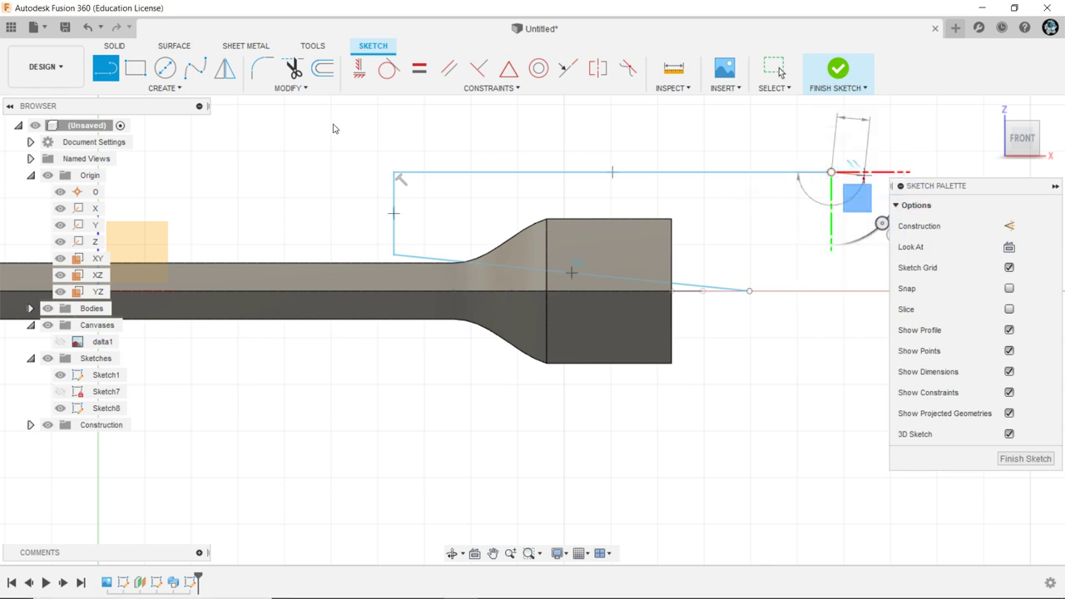
# - Start a sketch Mirror with the slanted line as the first object
pyautogui.click(141, 89)
pyautogui.click(114, 285)
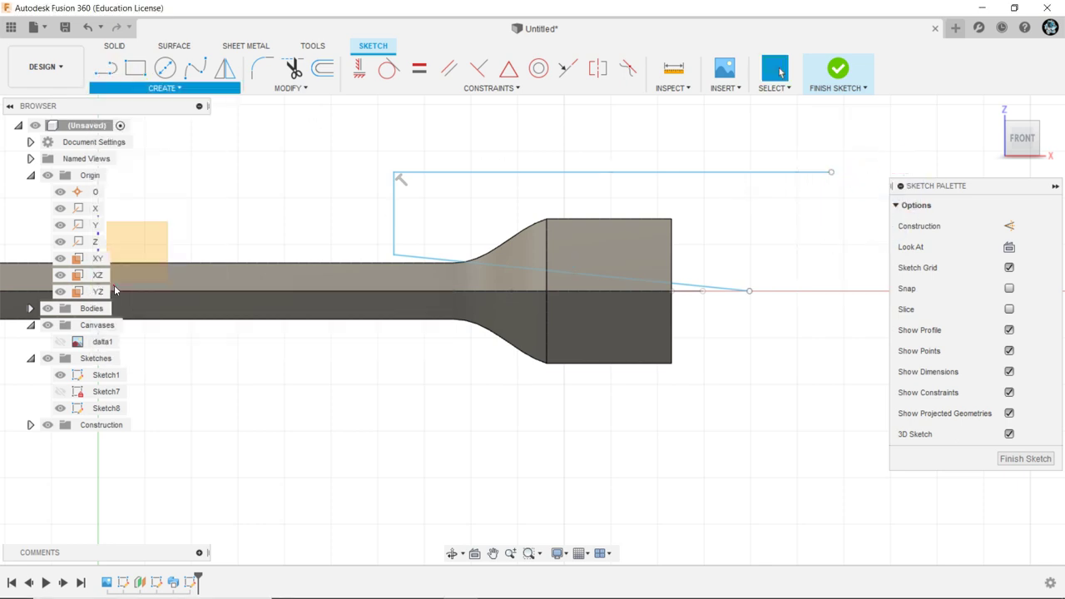
pyautogui.click(425, 256)
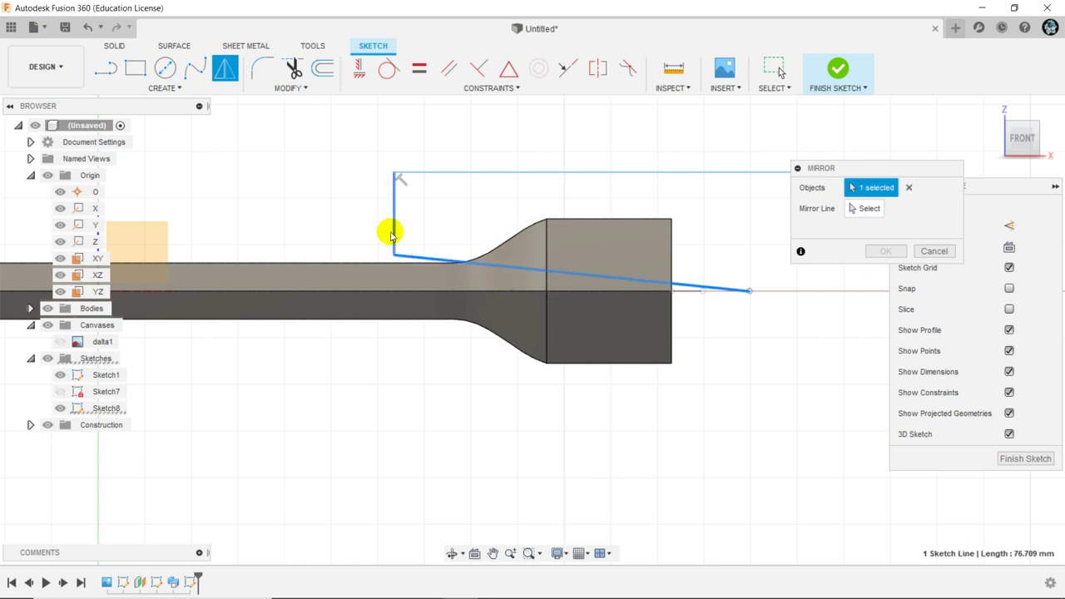
# - Mirror the slanted, vertical and top horizontal lines across the horizontal axis
pyautogui.click(396, 227)
pyautogui.click(409, 174)
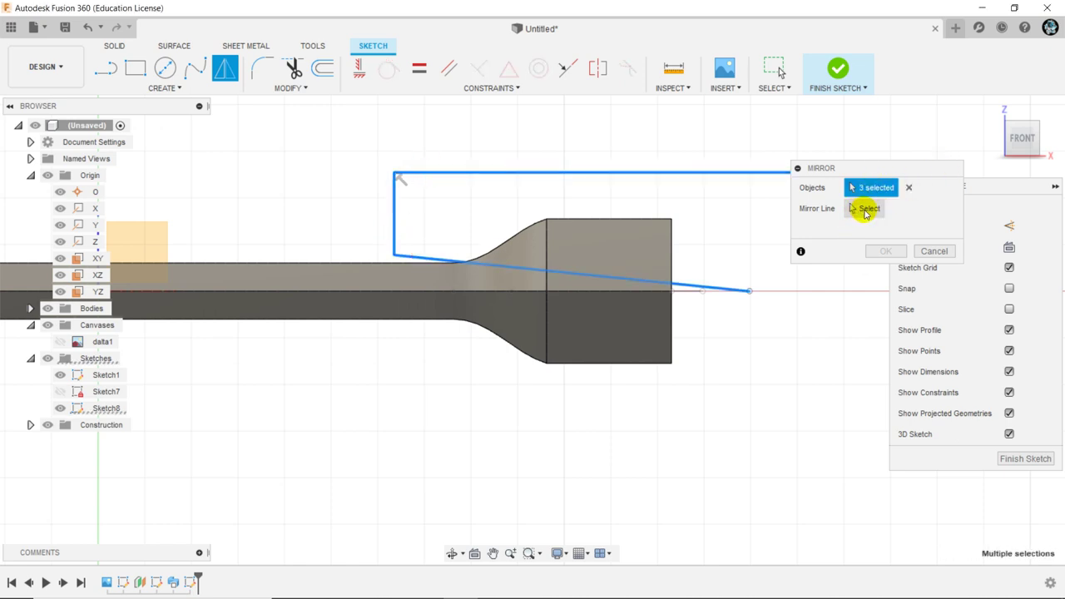
pyautogui.click(866, 212)
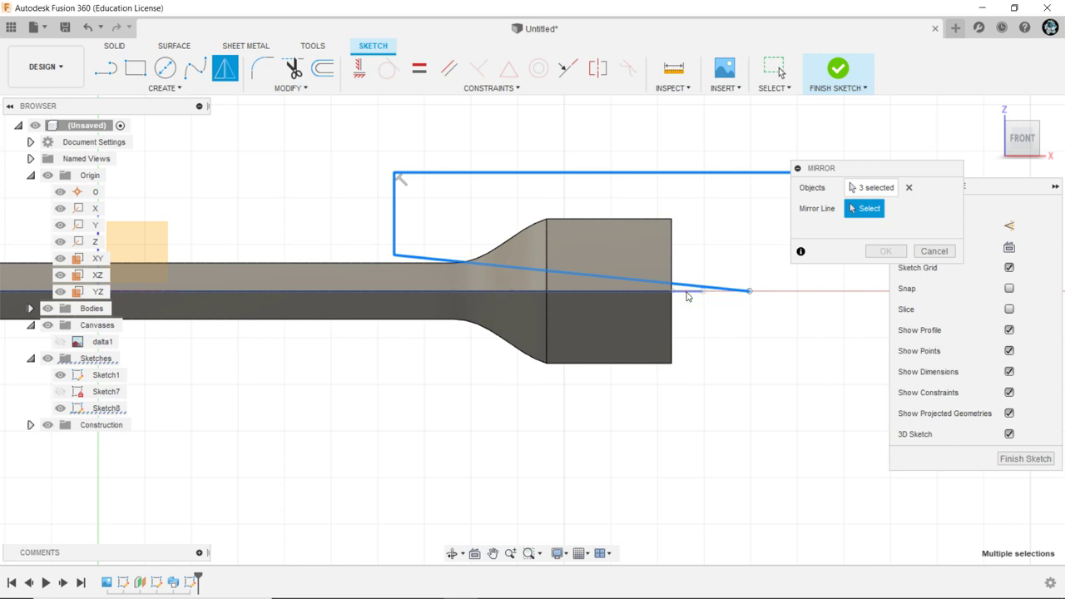
pyautogui.click(689, 293)
pyautogui.click(878, 253)
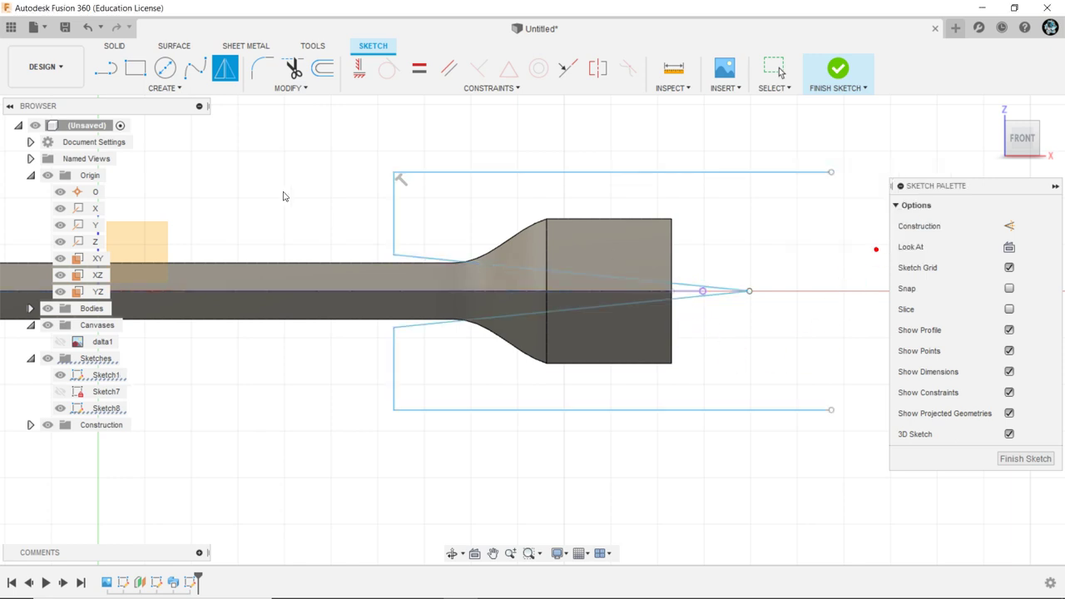
# - Close the outline with a right-hand vertical line, finish Sketch8 and return to Home view
pyautogui.click(105, 68)
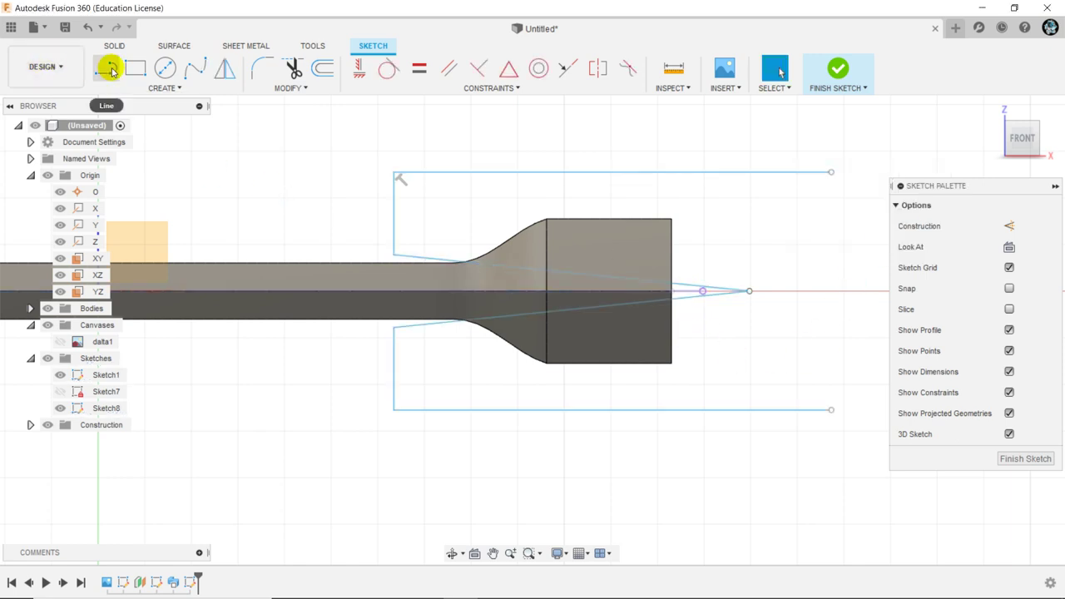
pyautogui.click(831, 173)
pyautogui.click(830, 409)
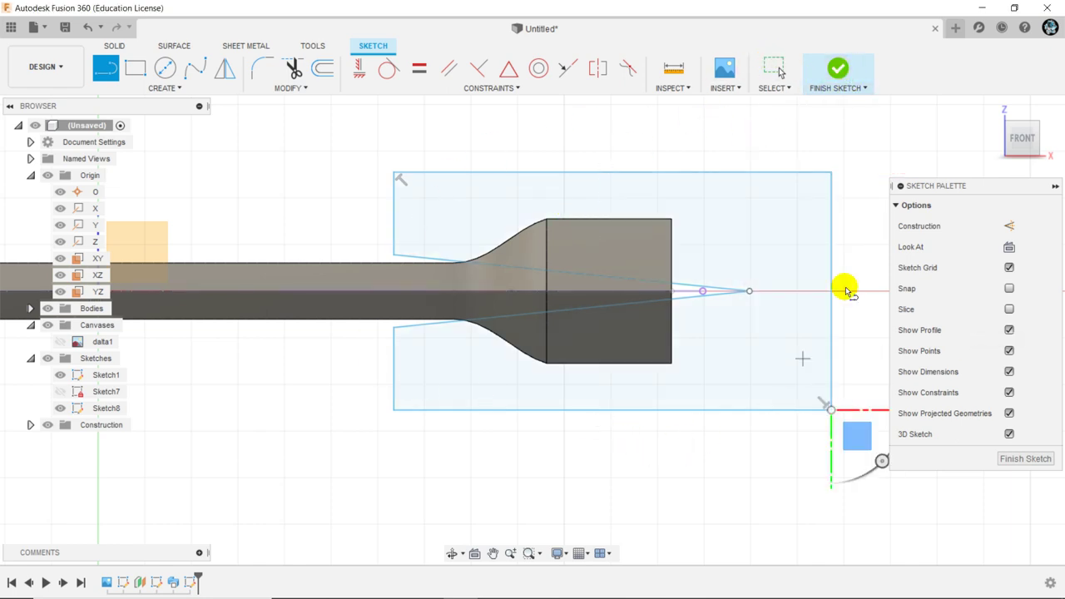
pyautogui.click(839, 70)
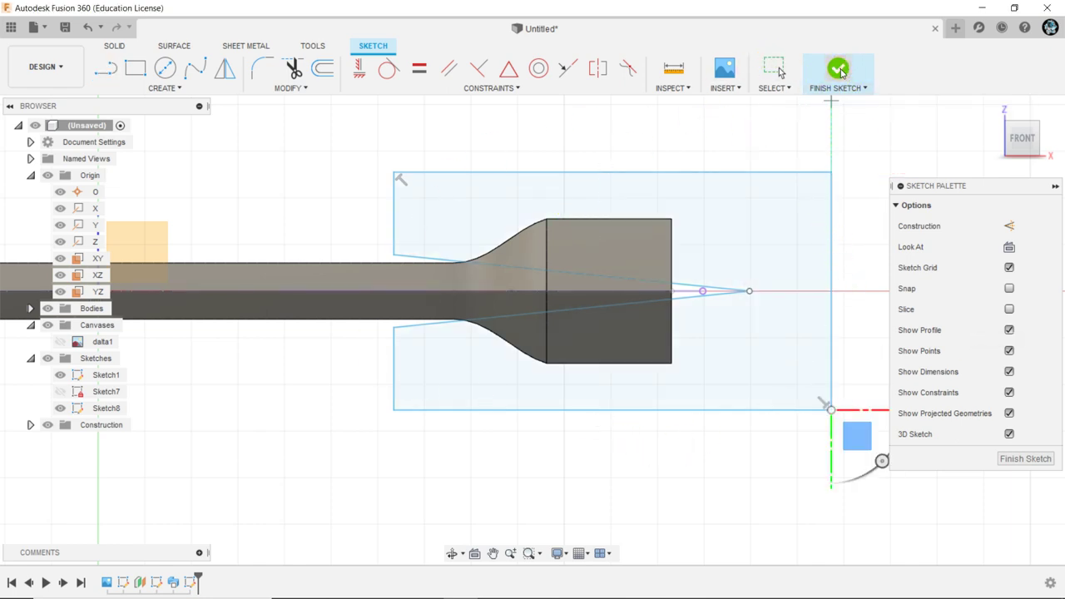
pyautogui.click(994, 111)
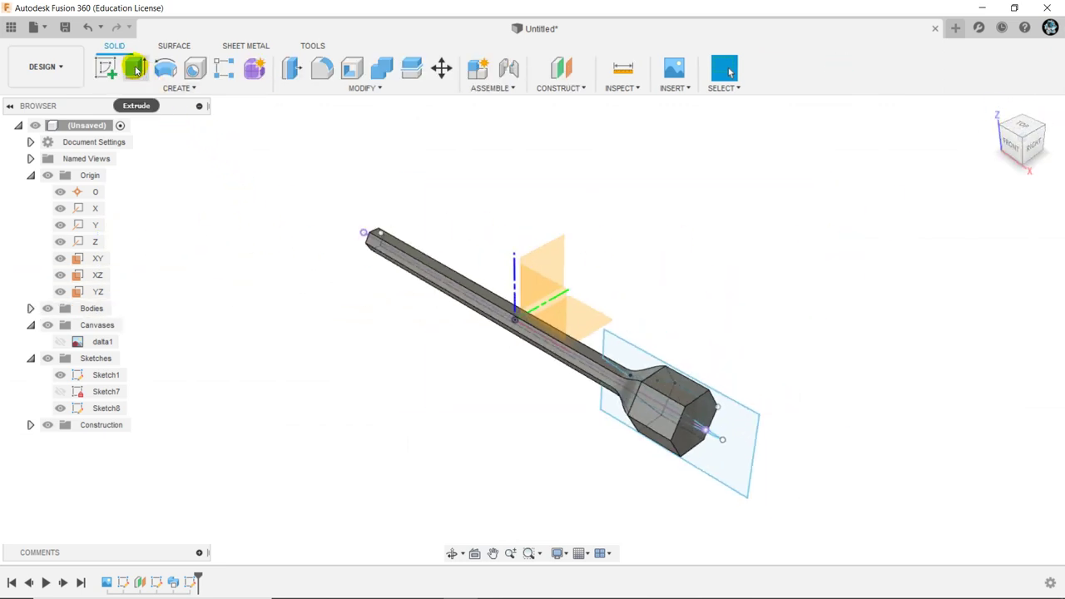
# - Cut-extrude Sketch8's profile symmetrically with extent All, flattening the flared end into a chisel tip
pyautogui.click(136, 68)
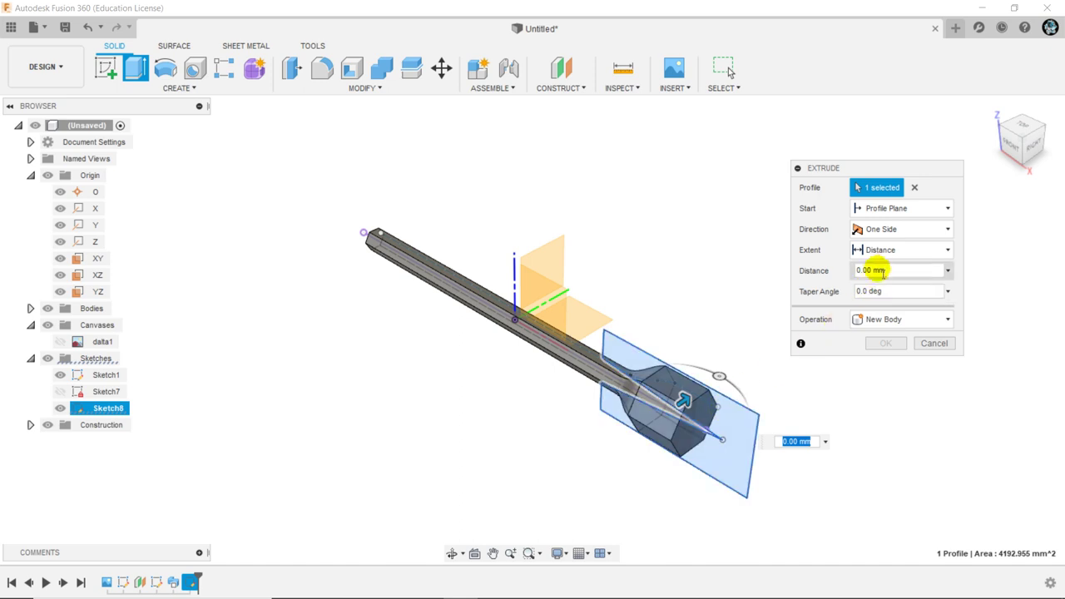
pyautogui.click(907, 237)
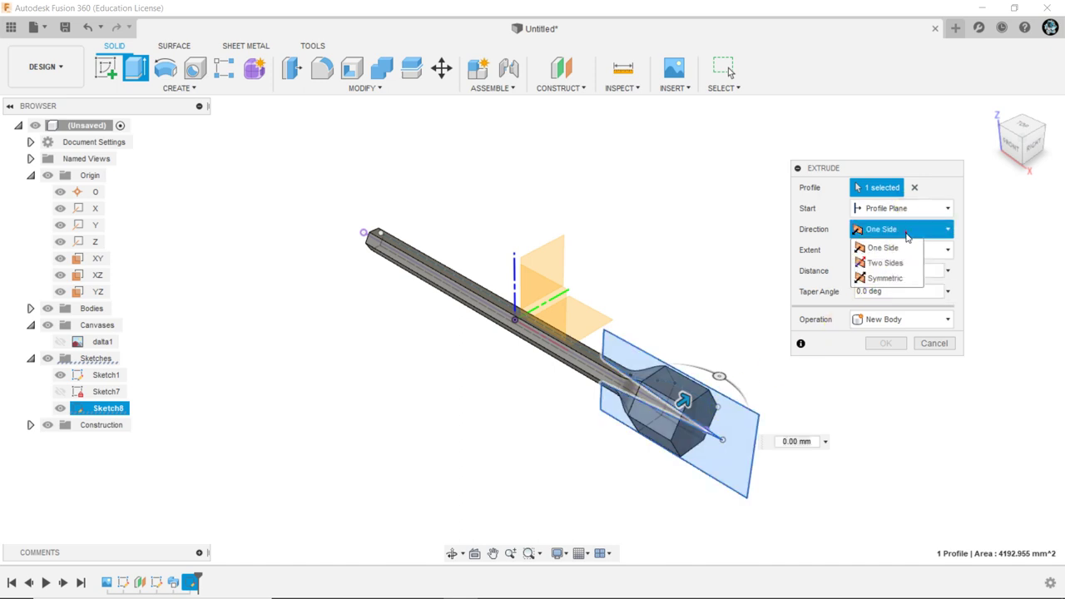
pyautogui.click(892, 278)
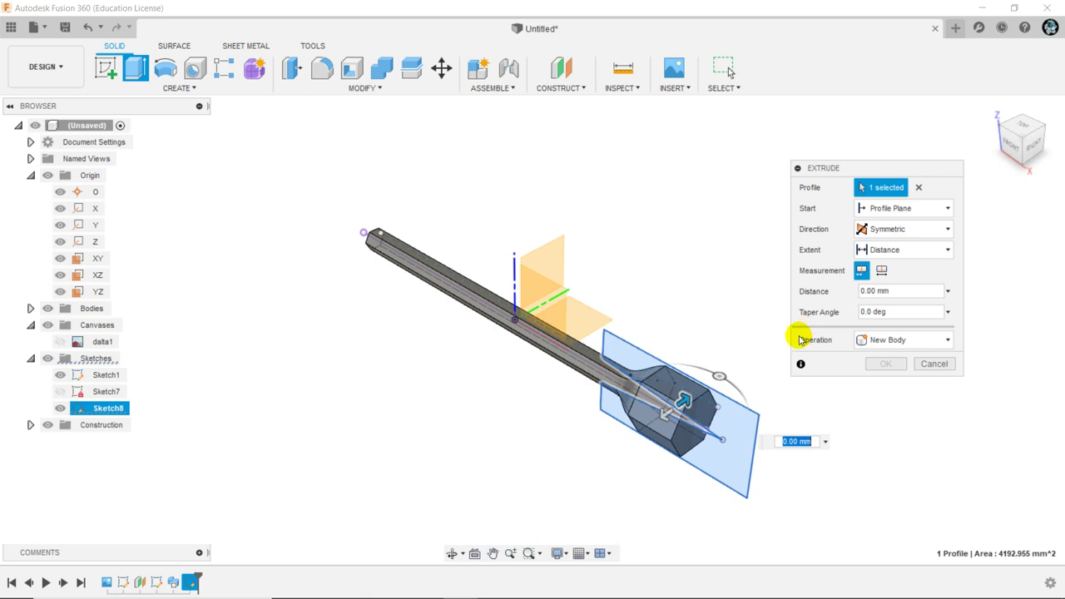
pyautogui.moveTo(686, 398); pyautogui.dragTo(643, 429)
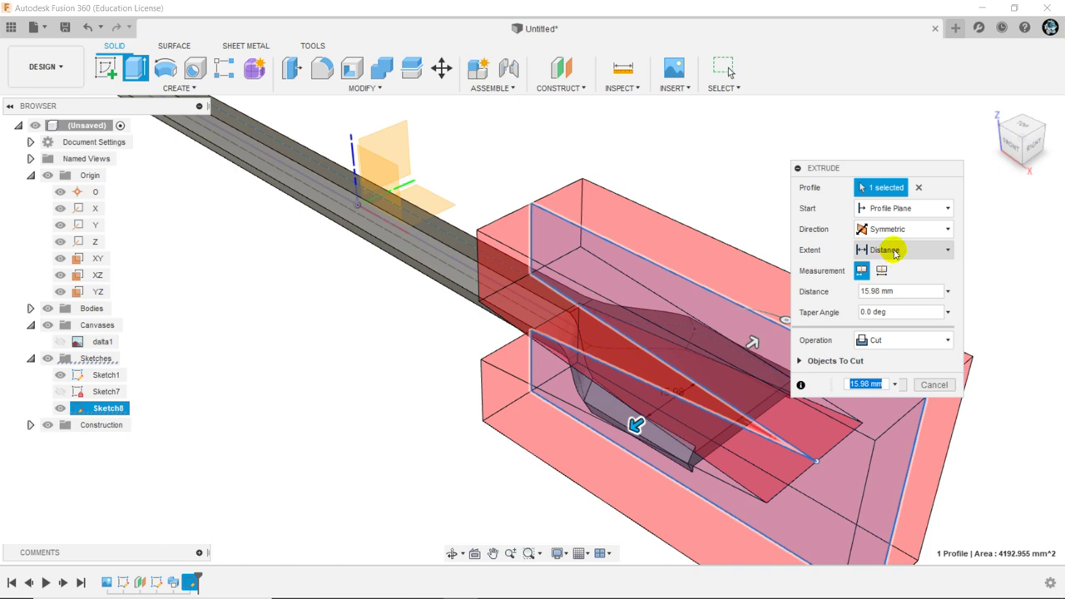
pyautogui.click(895, 251)
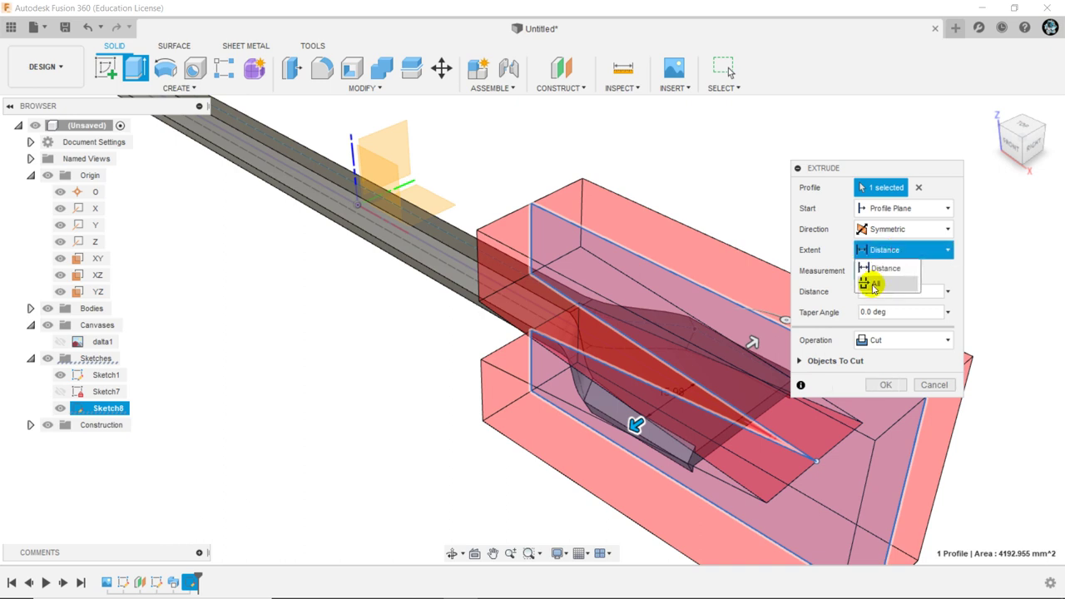
pyautogui.click(874, 285)
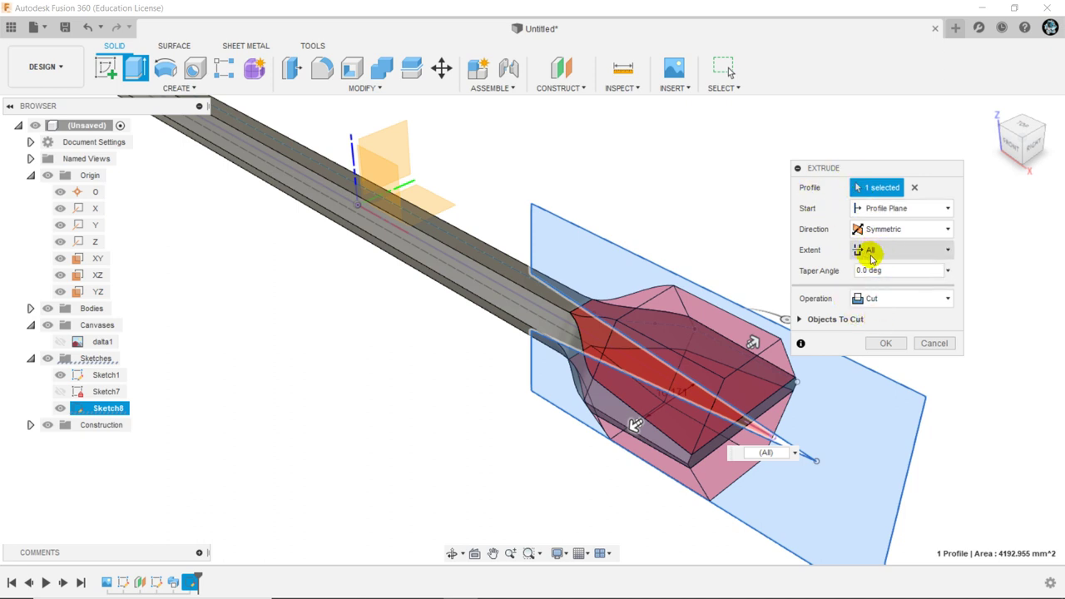
pyautogui.click(886, 344)
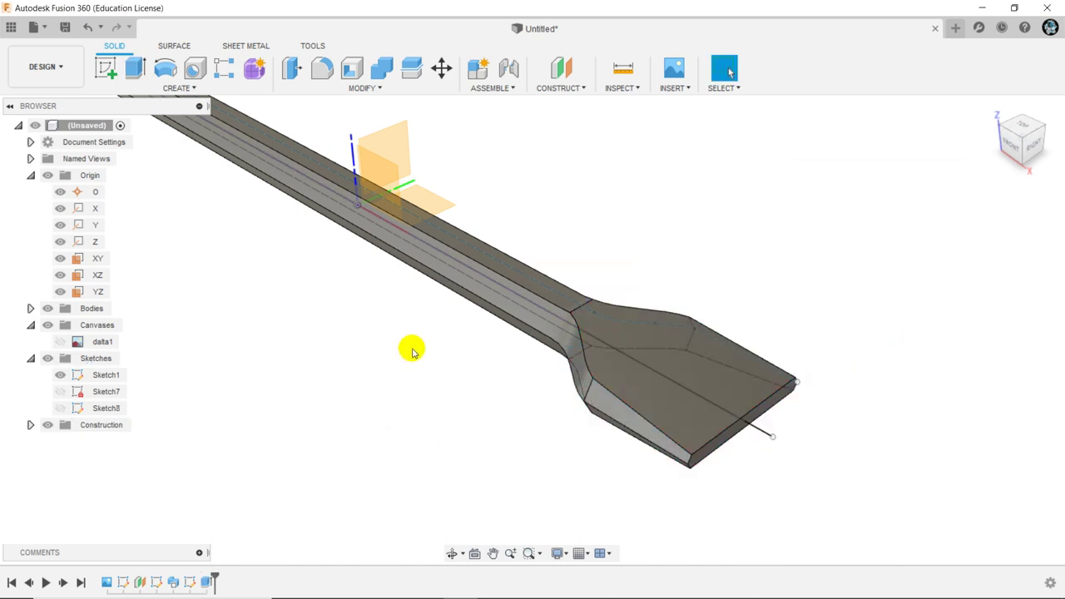
# - Start Sketch9 on the XY plane, show the data1 reference image and hide the bodies
pyautogui.scroll(-3, 678, 416)
pyautogui.scroll(2, 397, 207)
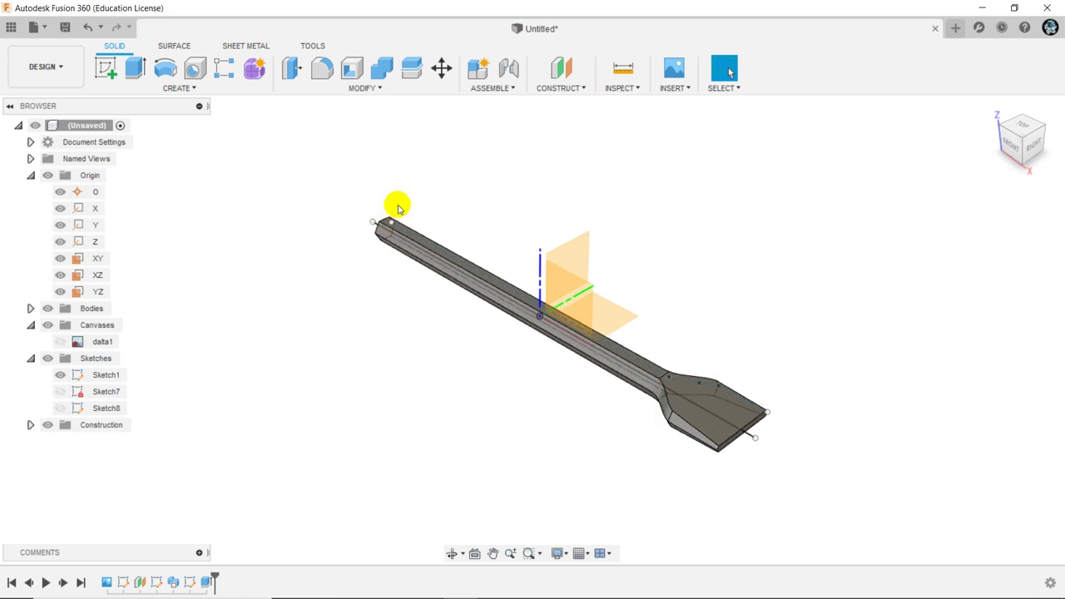
pyautogui.moveTo(1023, 126)
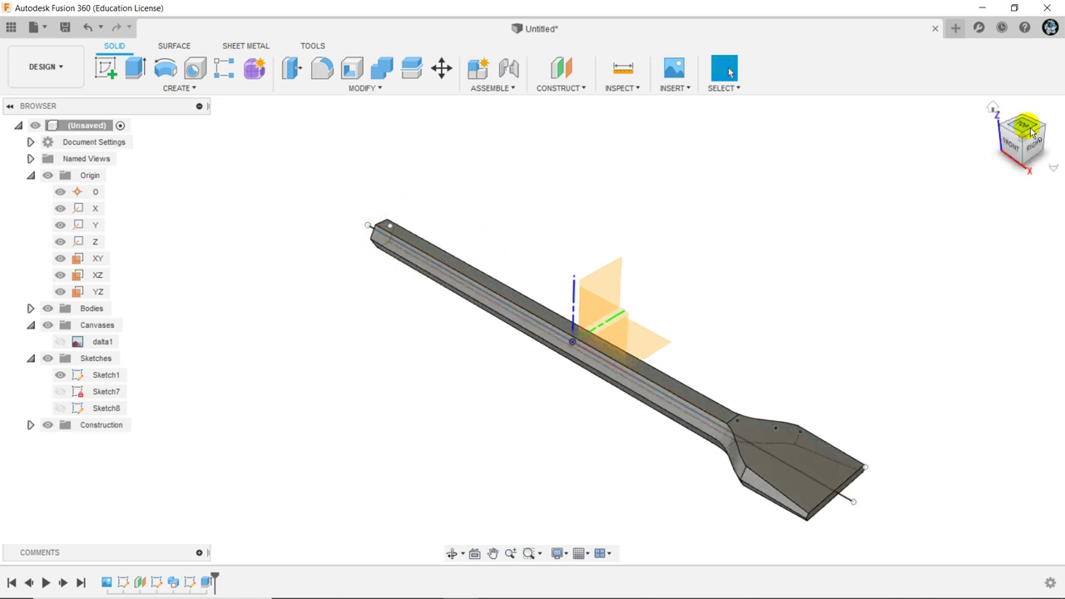
pyautogui.click(106, 67)
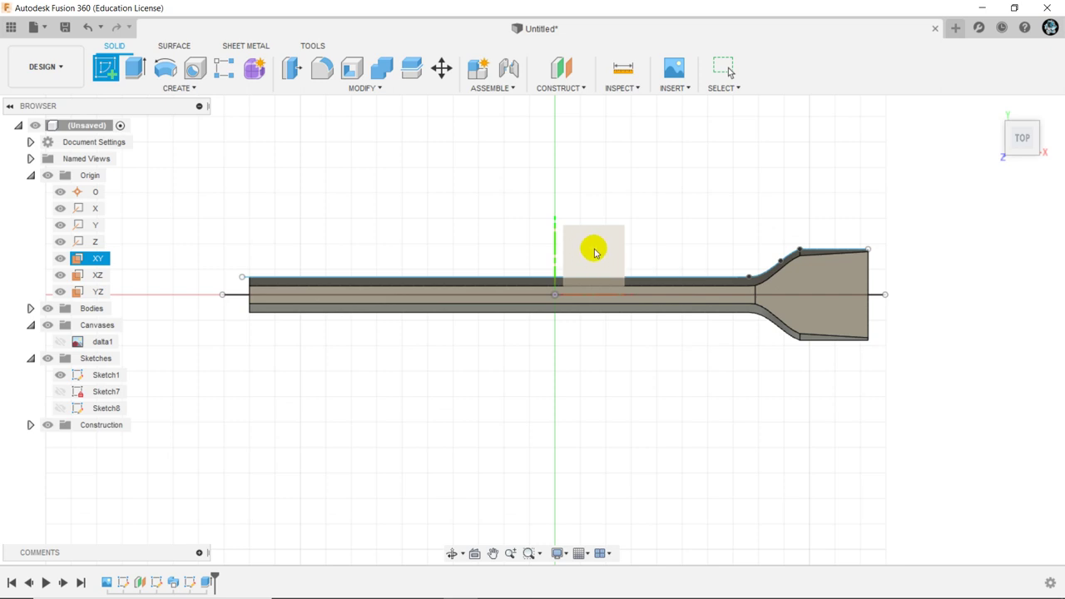
pyautogui.click(594, 252)
pyautogui.click(61, 344)
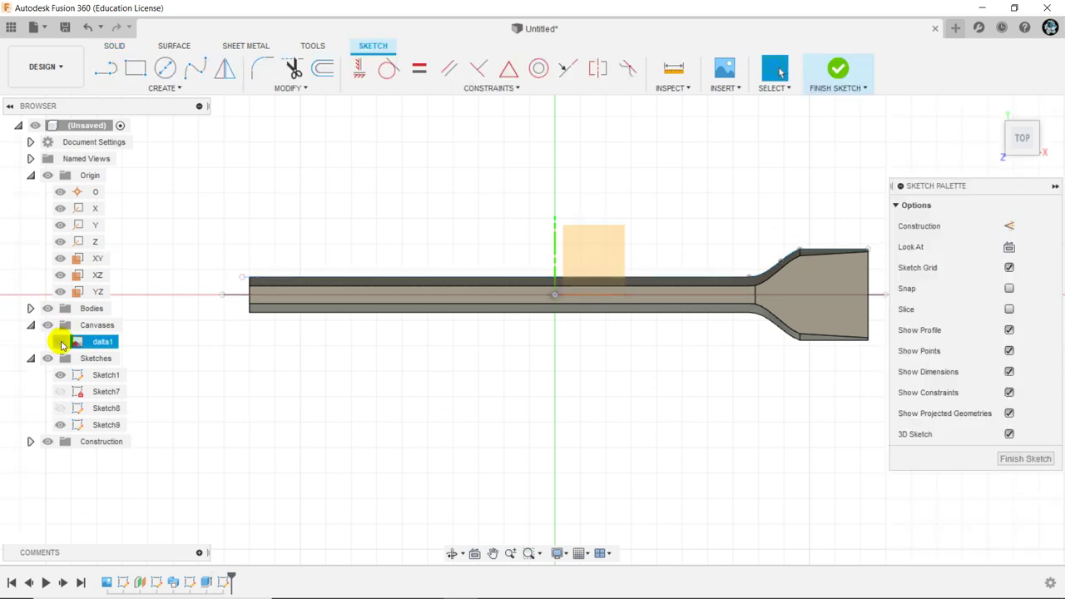
pyautogui.click(61, 343)
pyautogui.scroll(3, 221, 272)
pyautogui.scroll(2, 221, 273)
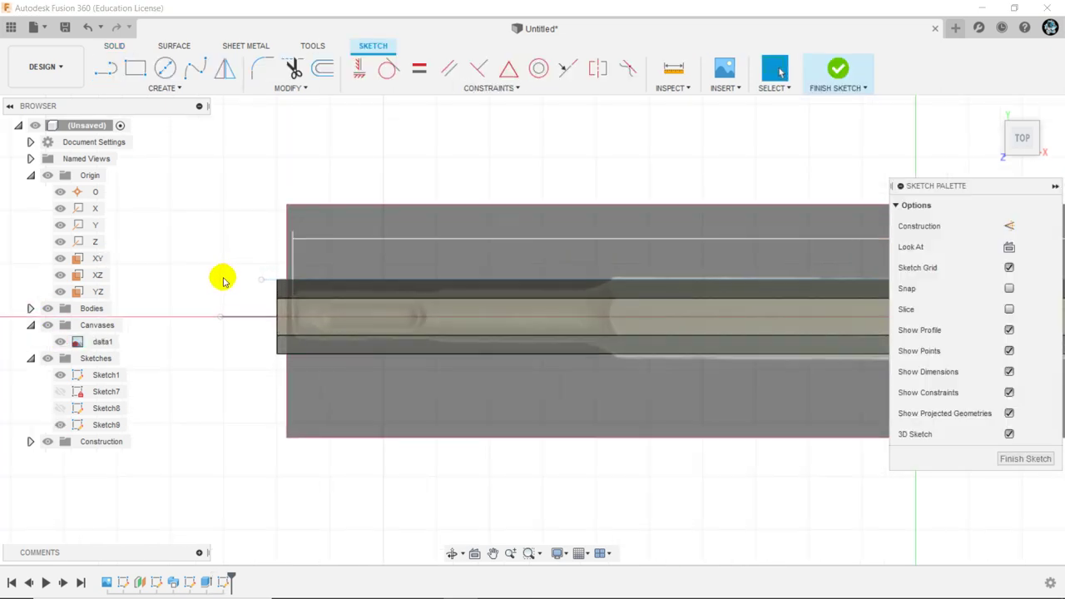
pyautogui.click(46, 309)
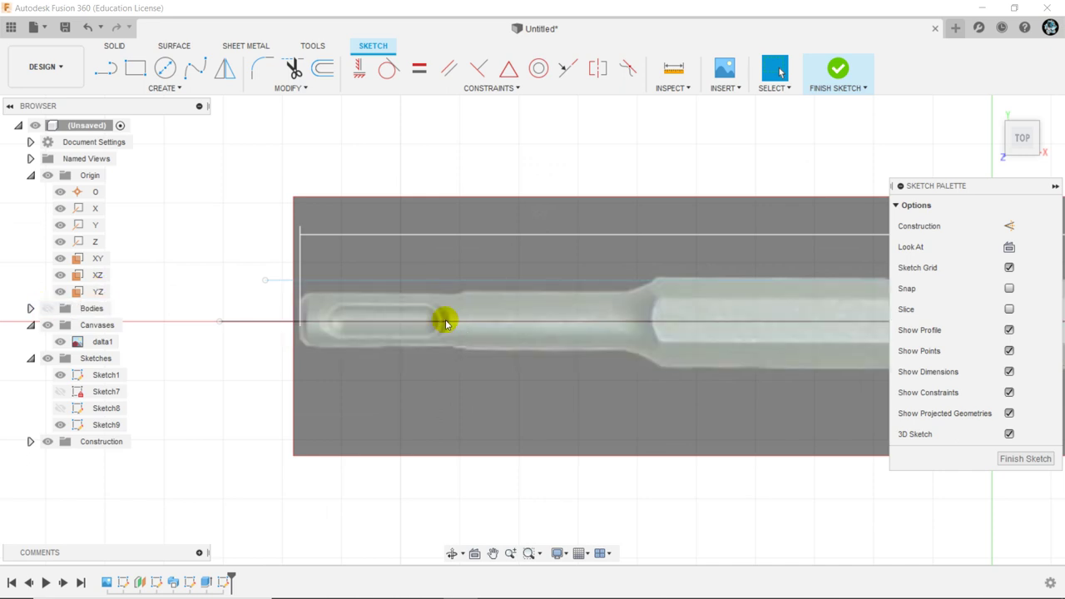
# - Draw a short vertical line, an angled chamfer segment and the shank's top edge to the shoulder
pyautogui.click(104, 74)
pyautogui.scroll(2, 275, 320)
pyautogui.scroll(3, 279, 314)
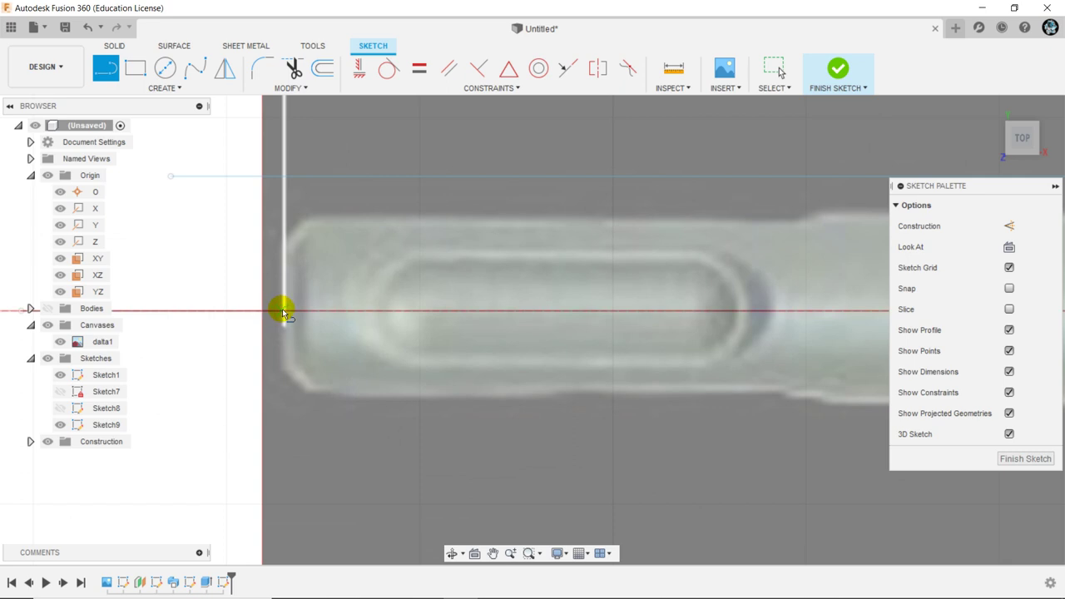
pyautogui.click(282, 311)
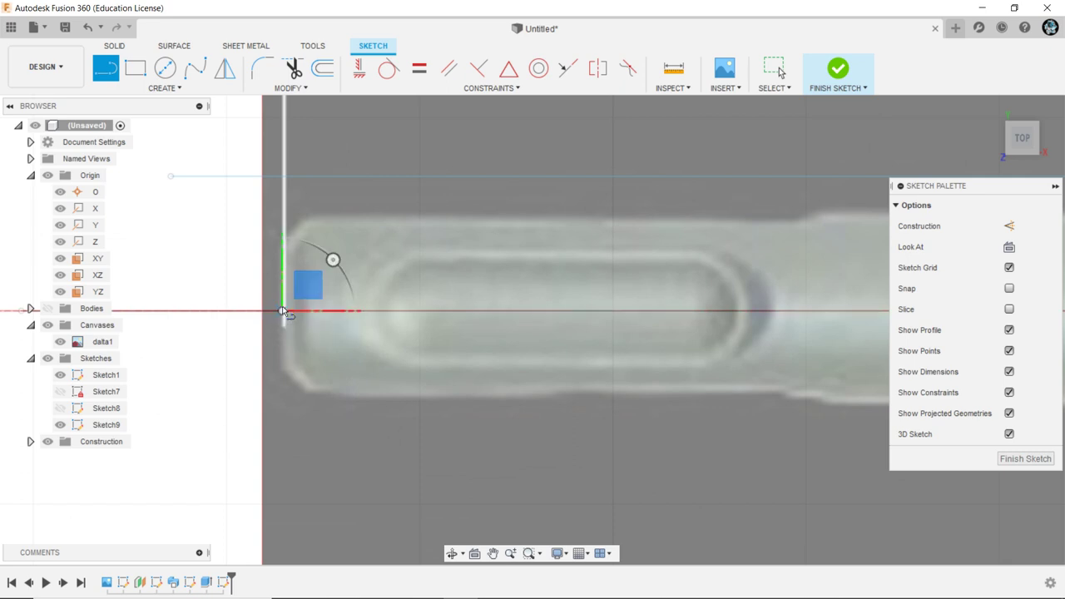
pyautogui.click(282, 240)
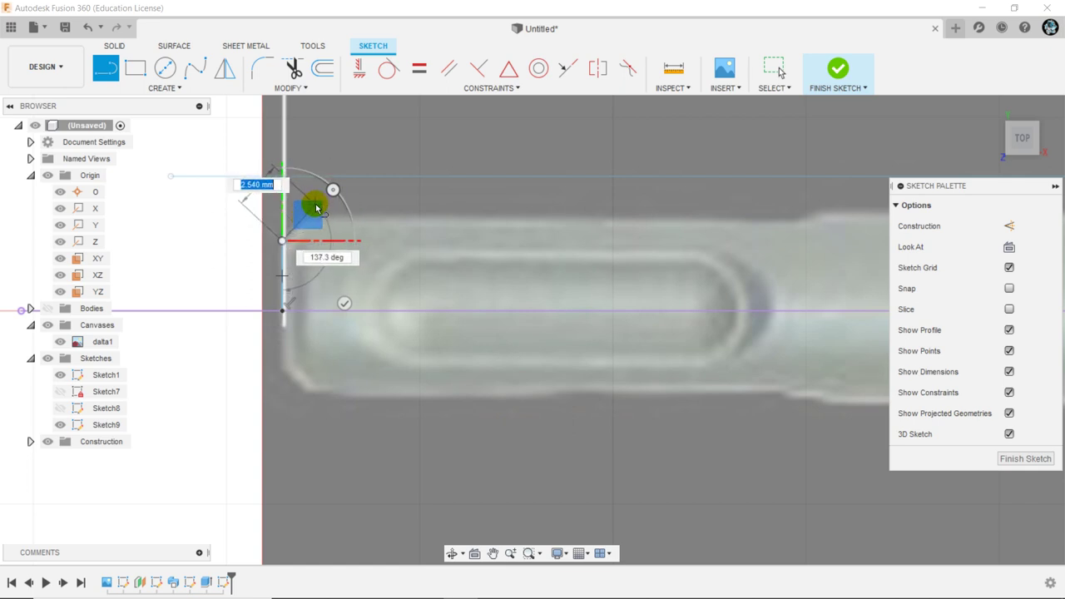
pyautogui.click(315, 207)
pyautogui.scroll(-3, 315, 208)
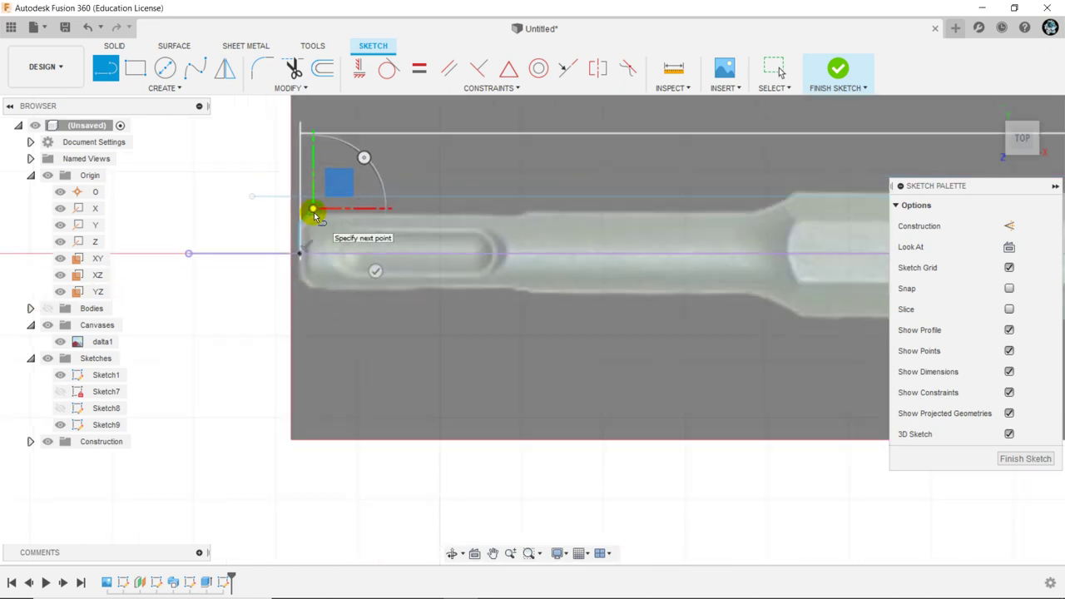
pyautogui.click(729, 209)
pyautogui.rightClick(763, 217)
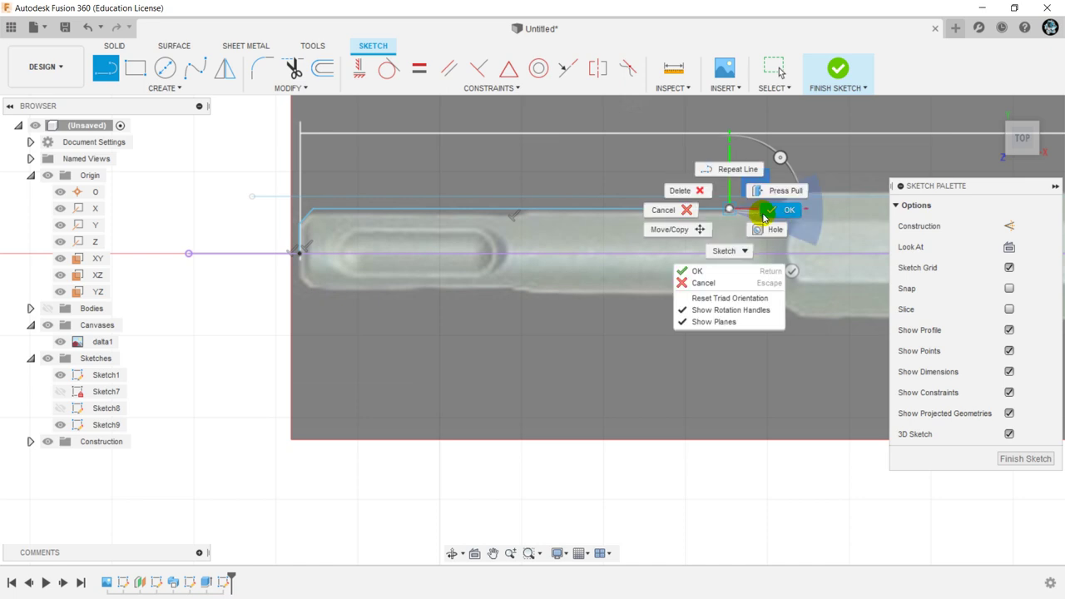
pyautogui.click(776, 214)
# - Draw a fit-point spline from the shank line's end up toward the shoulder
pyautogui.click(194, 68)
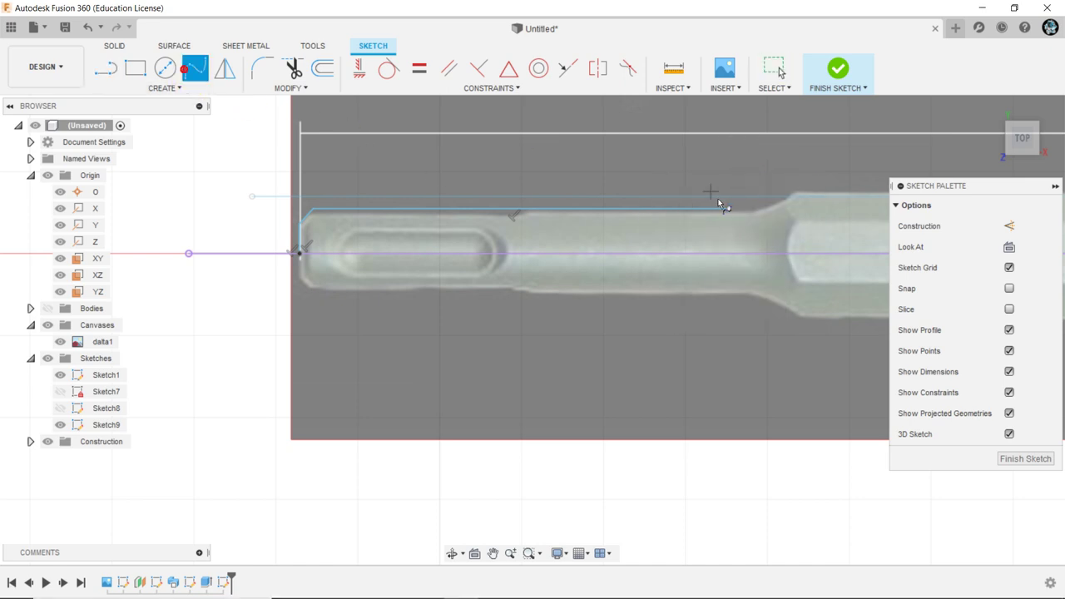
pyautogui.click(730, 211)
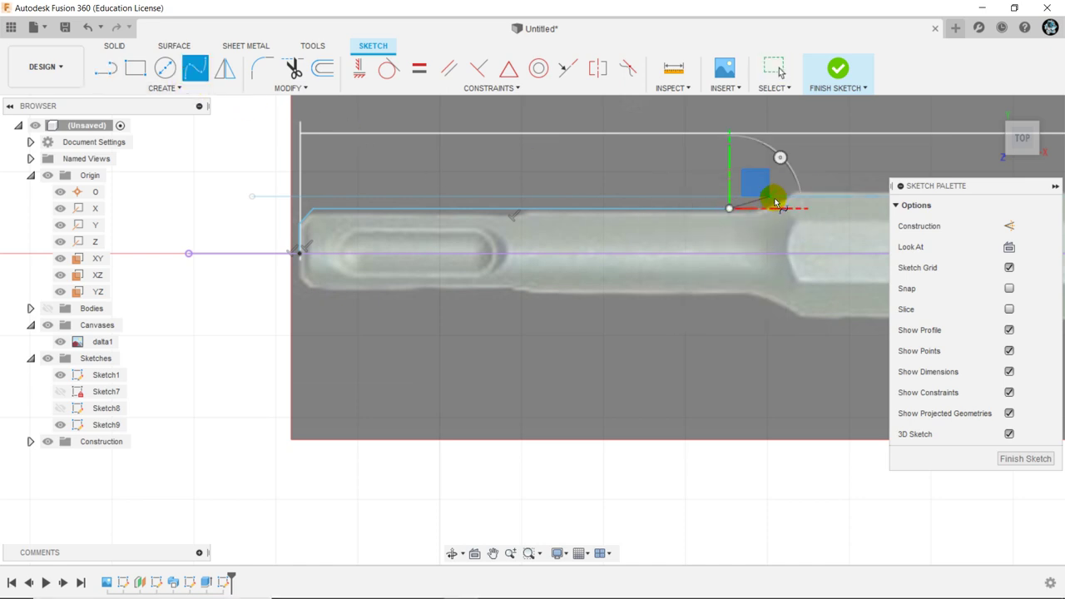
pyautogui.click(782, 192)
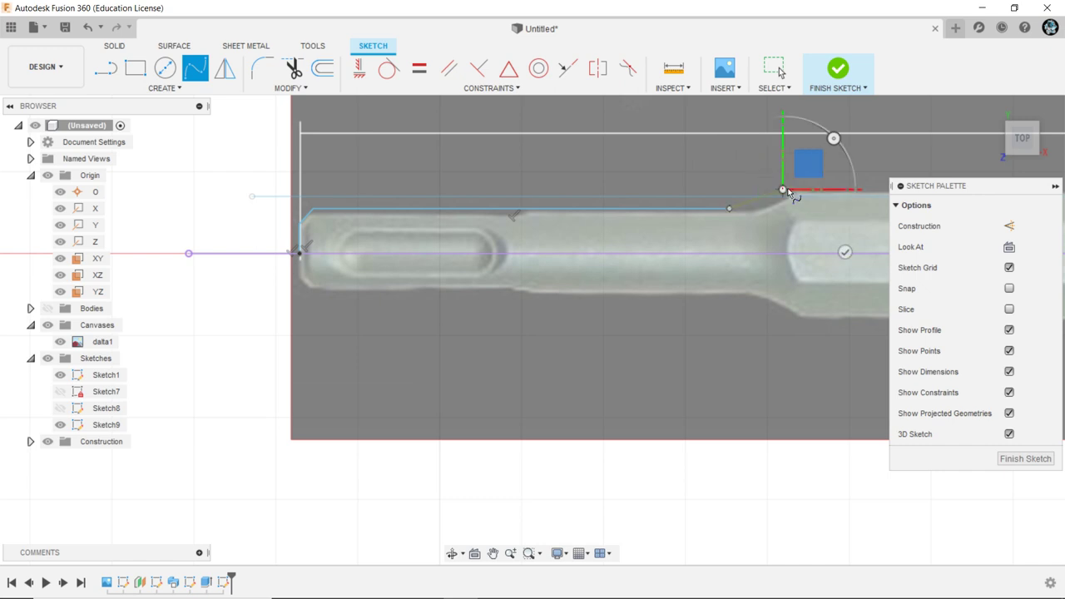
pyautogui.click(835, 140)
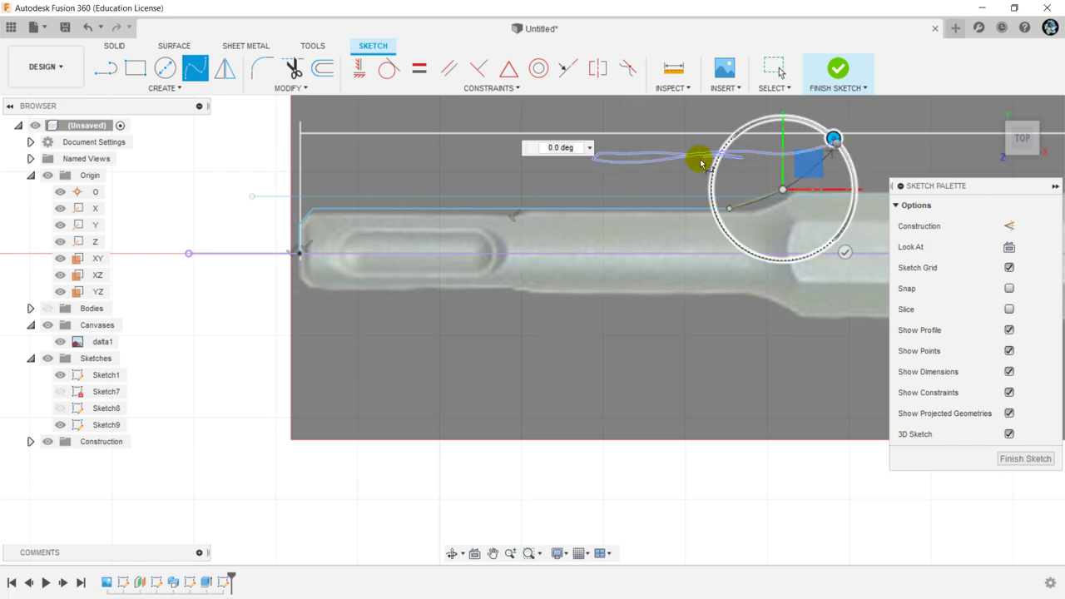
pyautogui.rightClick(699, 161)
pyautogui.click(878, 138)
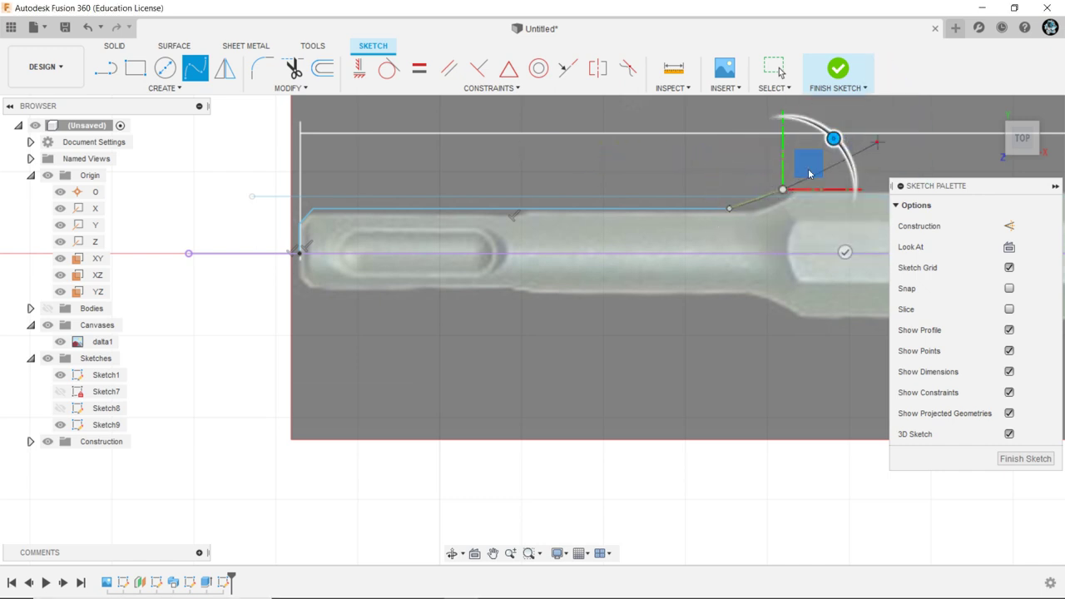
# - Drag the spline's points so the curve follows the shoulder
pyautogui.scroll(2, 784, 185)
pyautogui.scroll(3, 785, 188)
pyautogui.scroll(3, 749, 208)
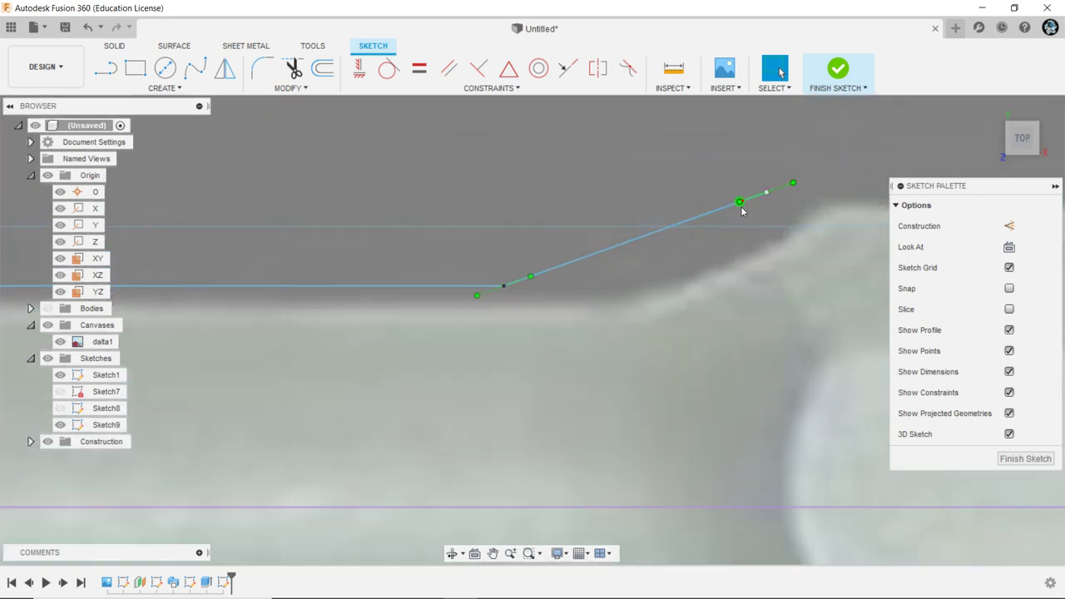
pyautogui.moveTo(741, 203); pyautogui.dragTo(738, 214)
pyautogui.click(449, 324)
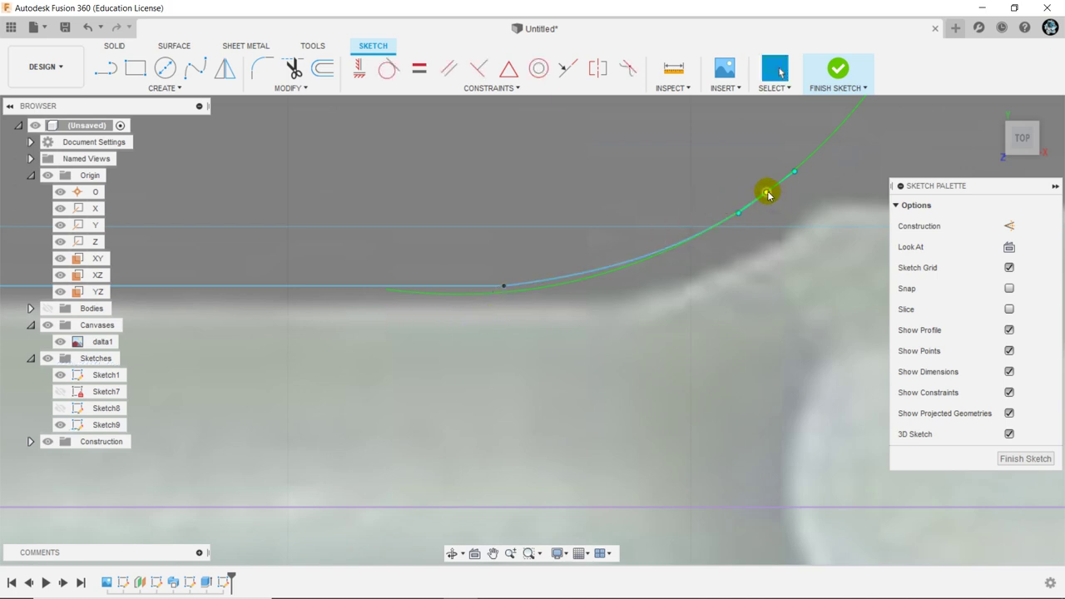
pyautogui.moveTo(767, 194); pyautogui.dragTo(823, 203)
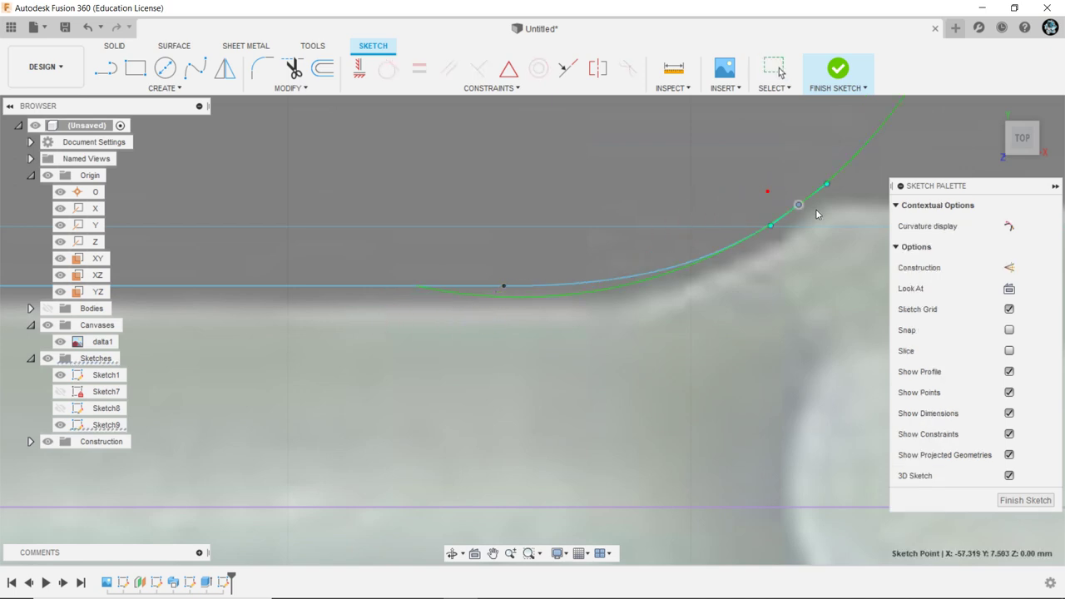
# - Constrain the spline's start tangent to be horizontal
pyautogui.click(504, 287)
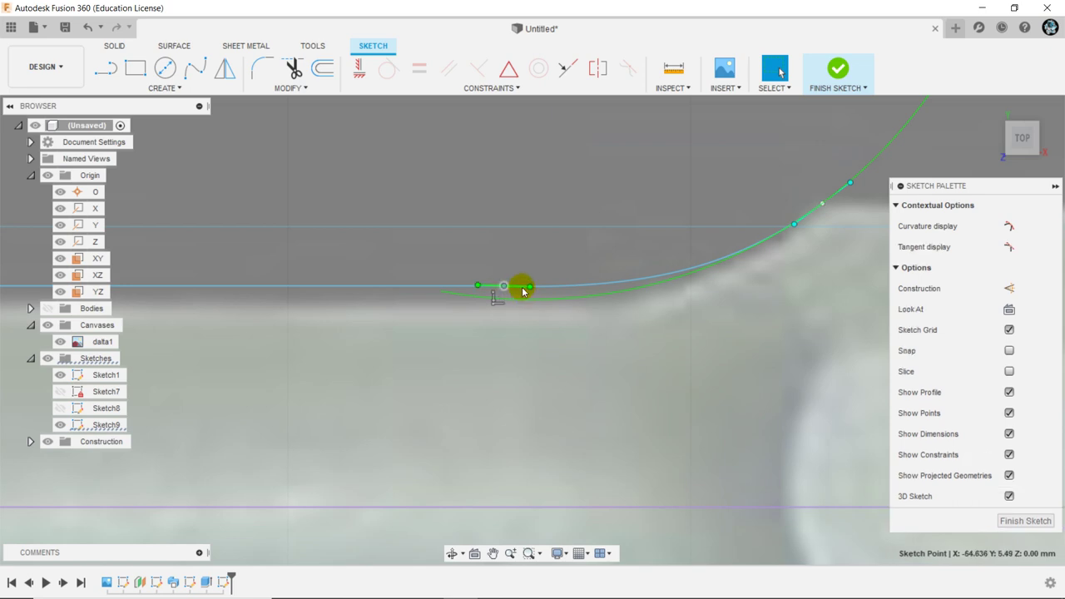
pyautogui.click(524, 290)
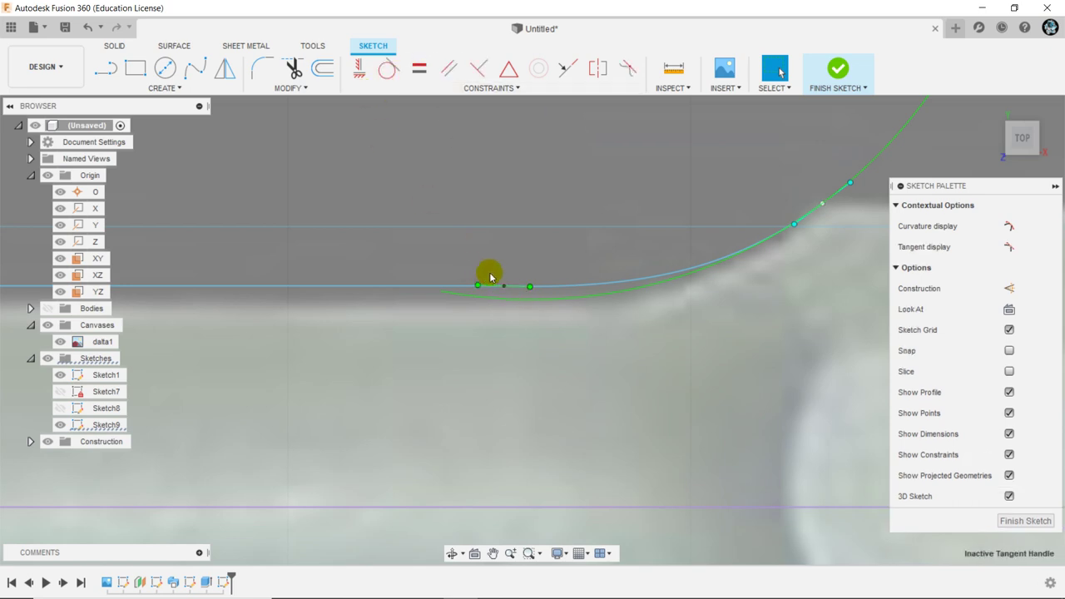
pyautogui.click(359, 68)
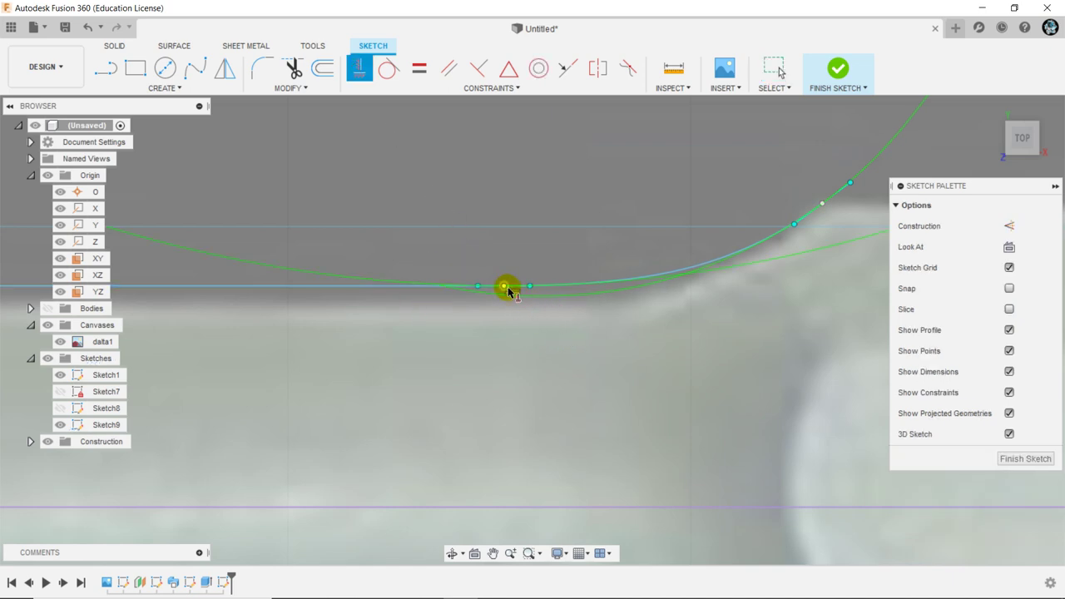
pyautogui.rightClick(795, 227)
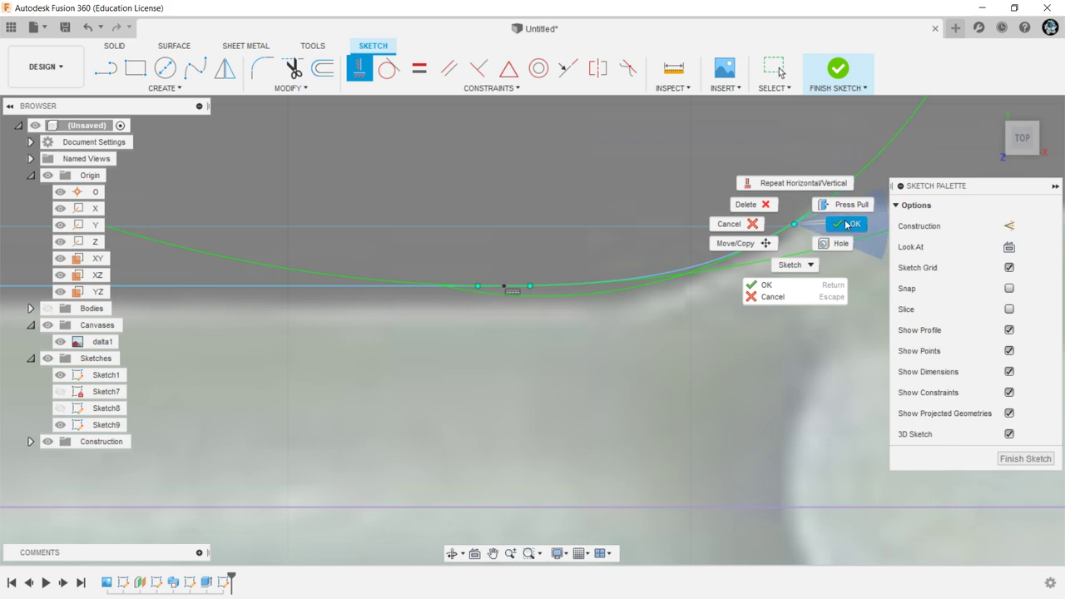
pyautogui.click(911, 221)
# - Adjust the spline's shoulder end and slide its start point left along the shank
pyautogui.scroll(-3, 610, 283)
pyautogui.scroll(-2, 618, 303)
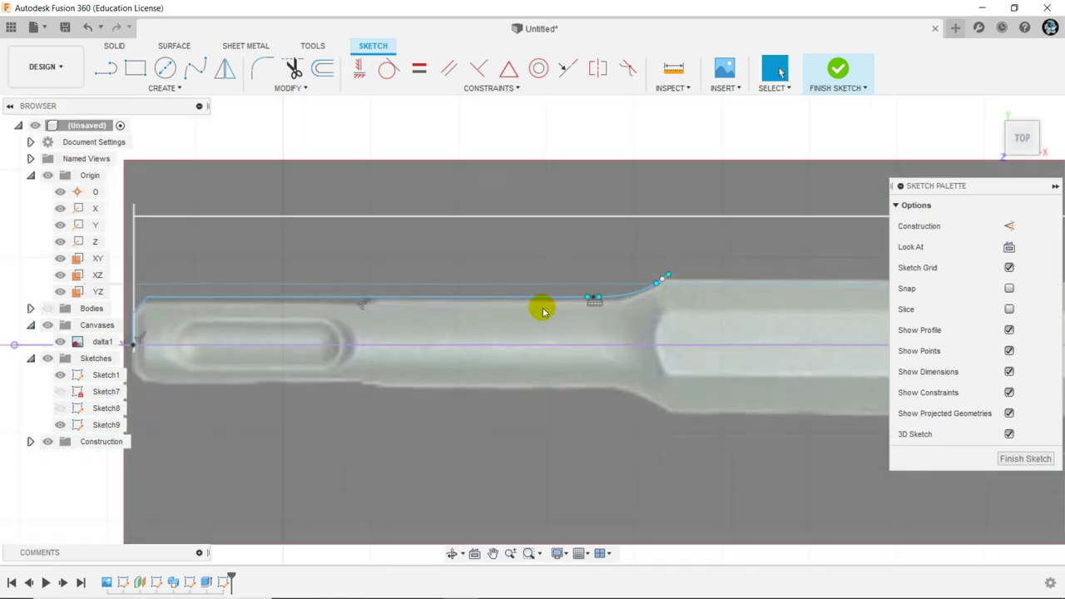
pyautogui.scroll(-2, 582, 296)
pyautogui.scroll(-1, 660, 288)
pyautogui.scroll(5, 675, 284)
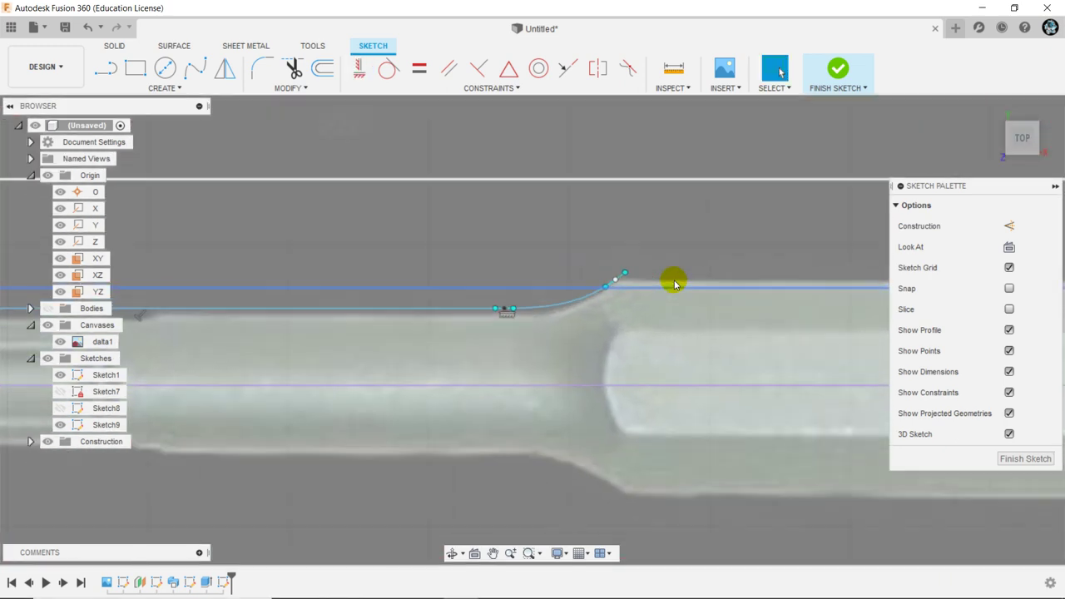
pyautogui.scroll(3, 674, 284)
pyautogui.moveTo(552, 281); pyautogui.dragTo(613, 254)
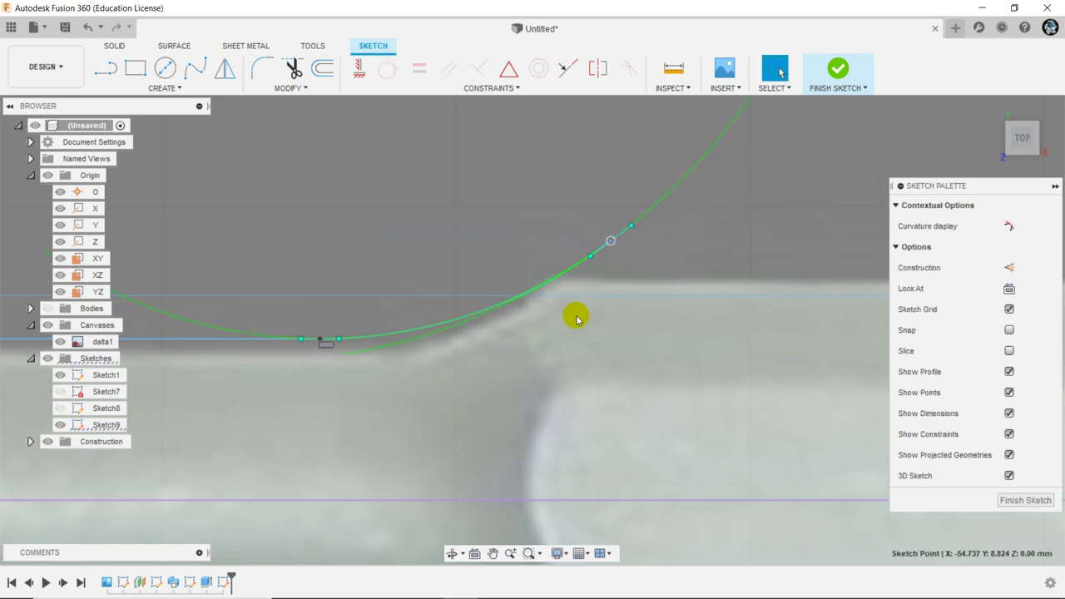
pyautogui.scroll(-2, 575, 311)
pyautogui.scroll(-2, 575, 311)
pyautogui.click(587, 145)
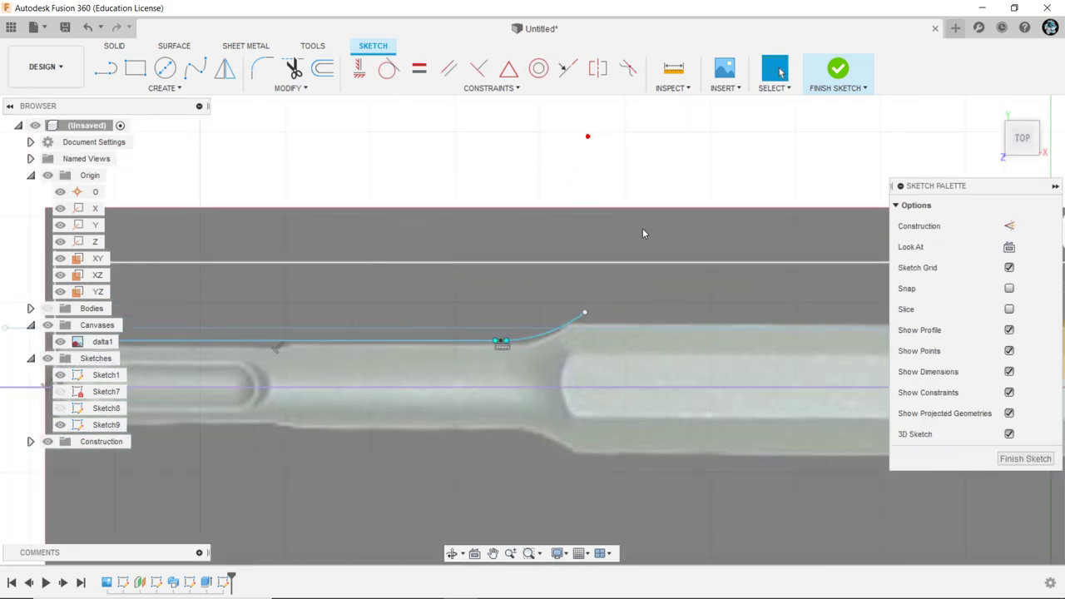
pyautogui.scroll(3, 499, 366)
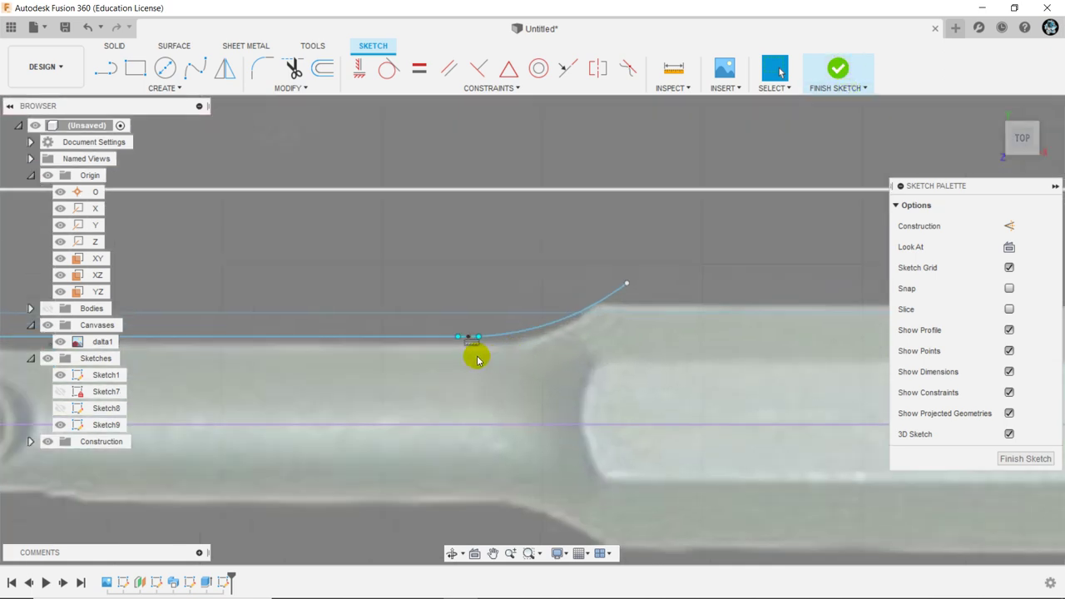
pyautogui.scroll(2, 470, 342)
pyautogui.moveTo(481, 329)
pyautogui.mouseDown()
pyautogui.moveTo(499, 332)
pyautogui.moveTo(301, 327)
pyautogui.mouseUp()
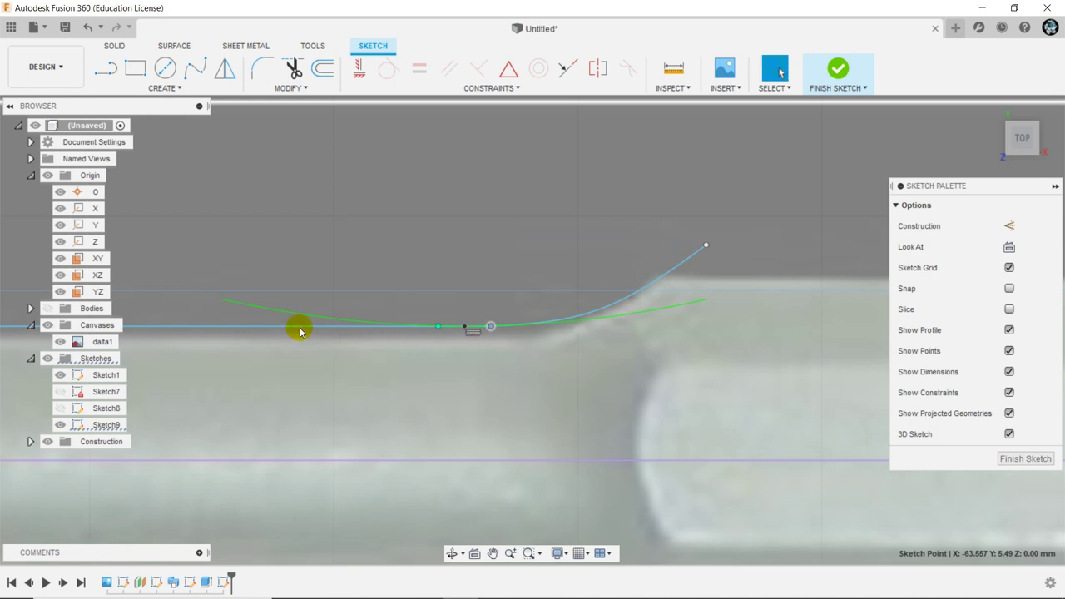
pyautogui.click(300, 336)
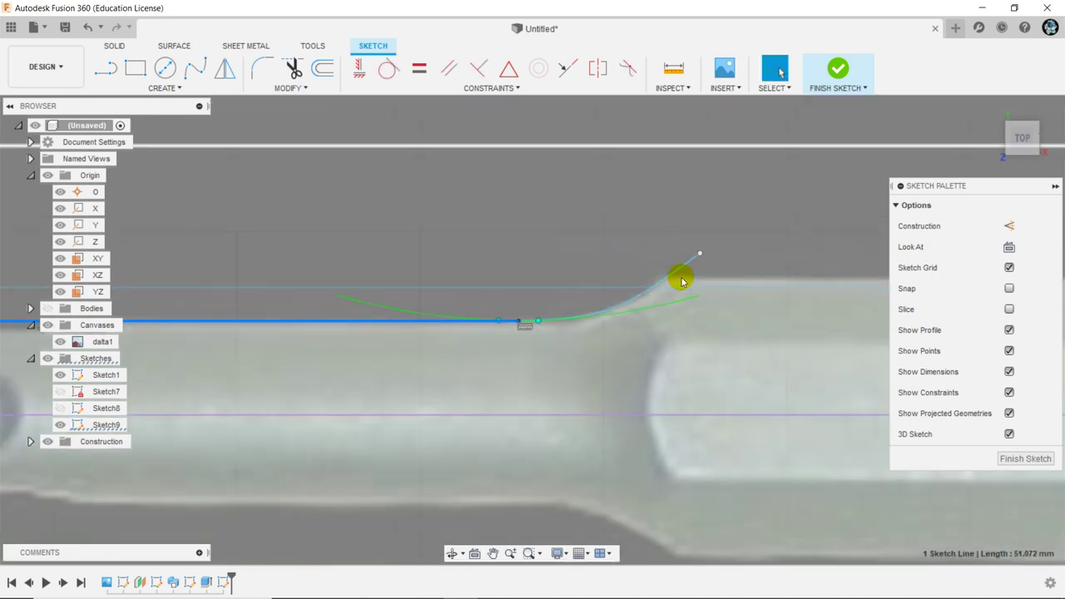
pyautogui.scroll(-3, 683, 278)
pyautogui.scroll(-2, 679, 281)
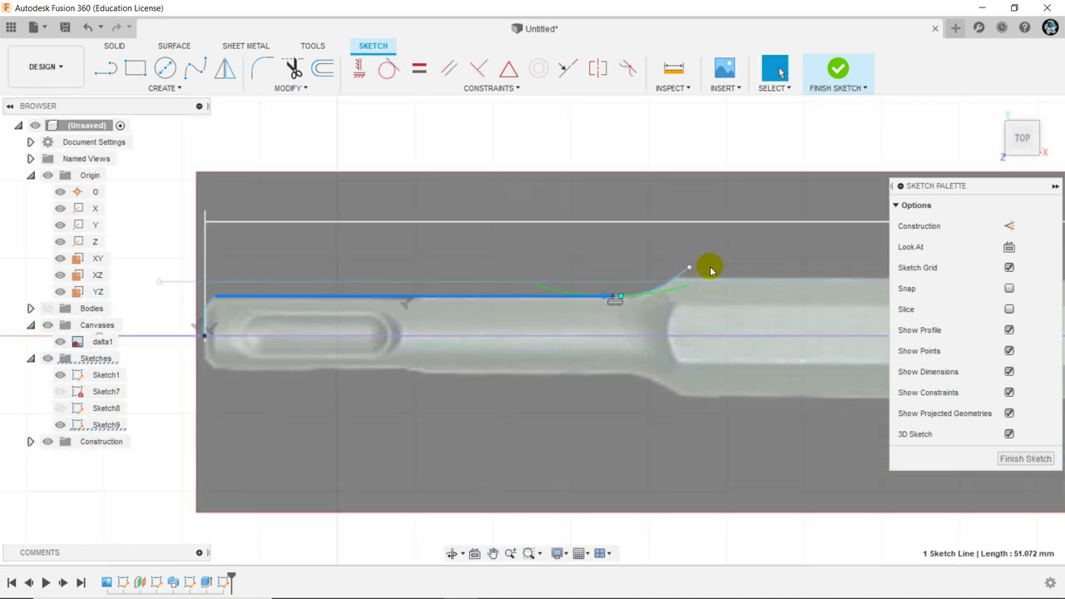
pyautogui.click(106, 68)
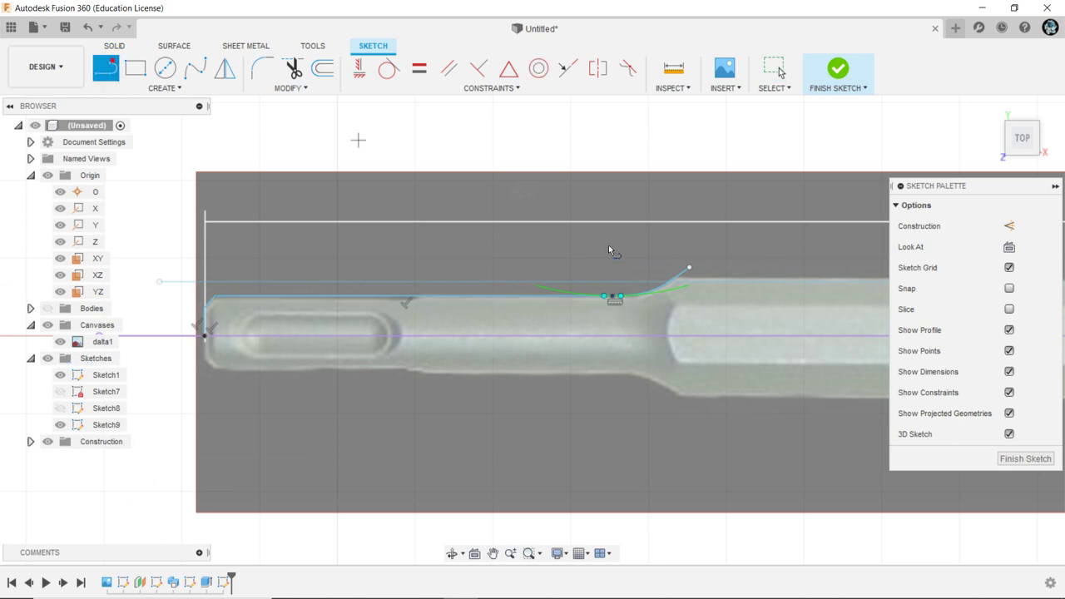
# - Close Sketch9 with lines up from the spline, left past the shank, and down to the shank end
pyautogui.click(689, 267)
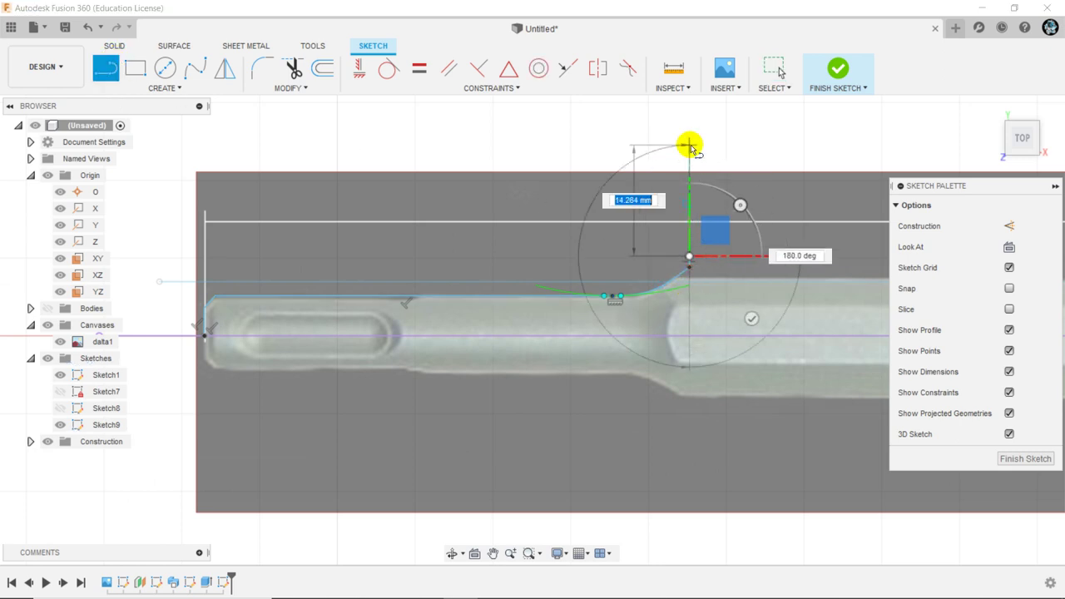
pyautogui.click(689, 145)
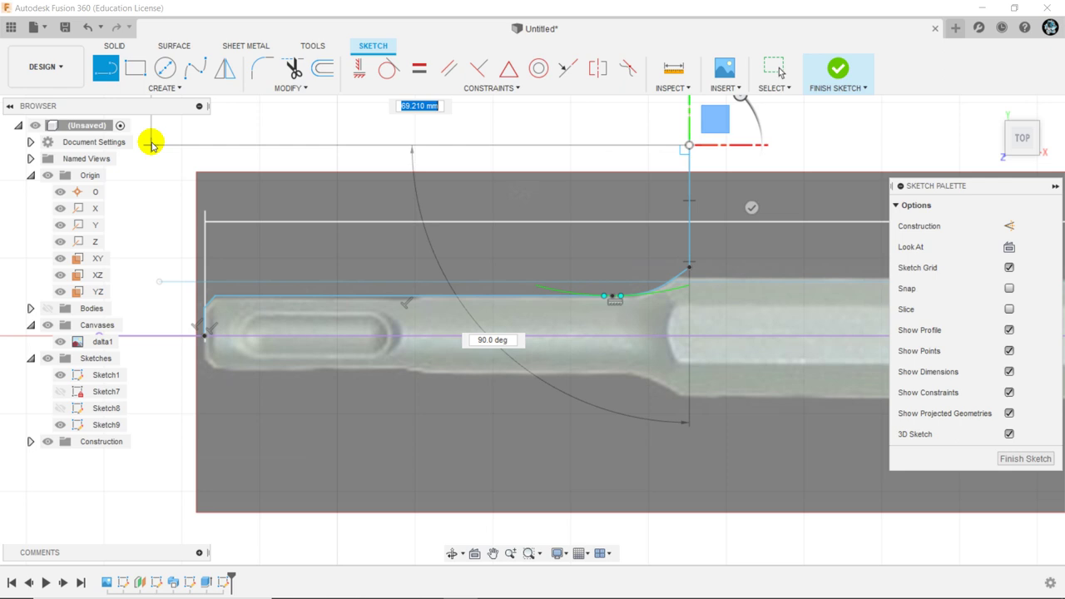
pyautogui.click(152, 144)
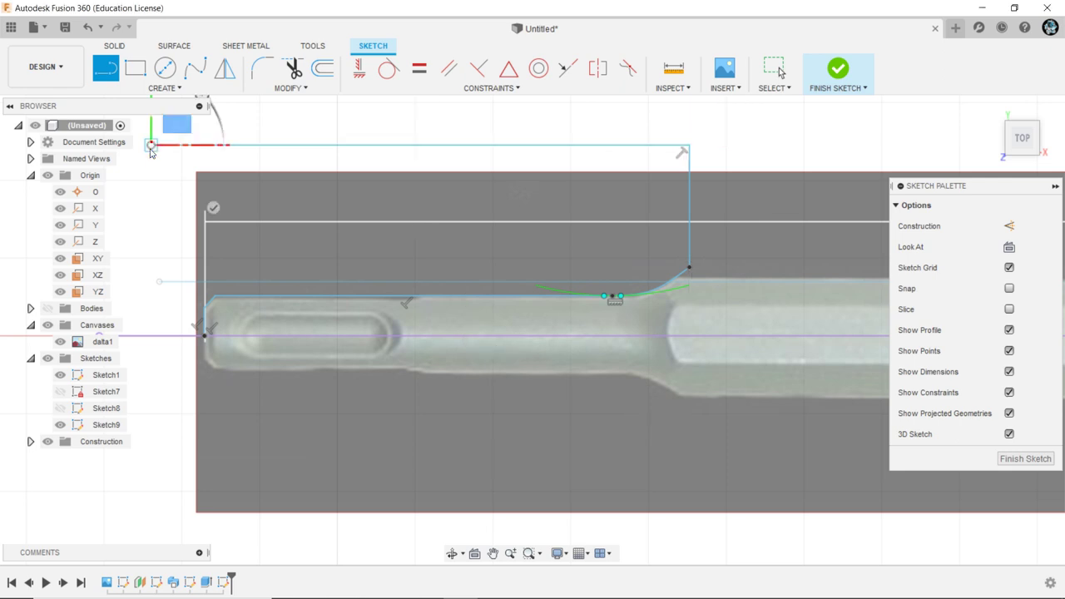
pyautogui.click(152, 336)
pyautogui.click(204, 338)
pyautogui.moveTo(205, 338); pyautogui.dragTo(228, 364)
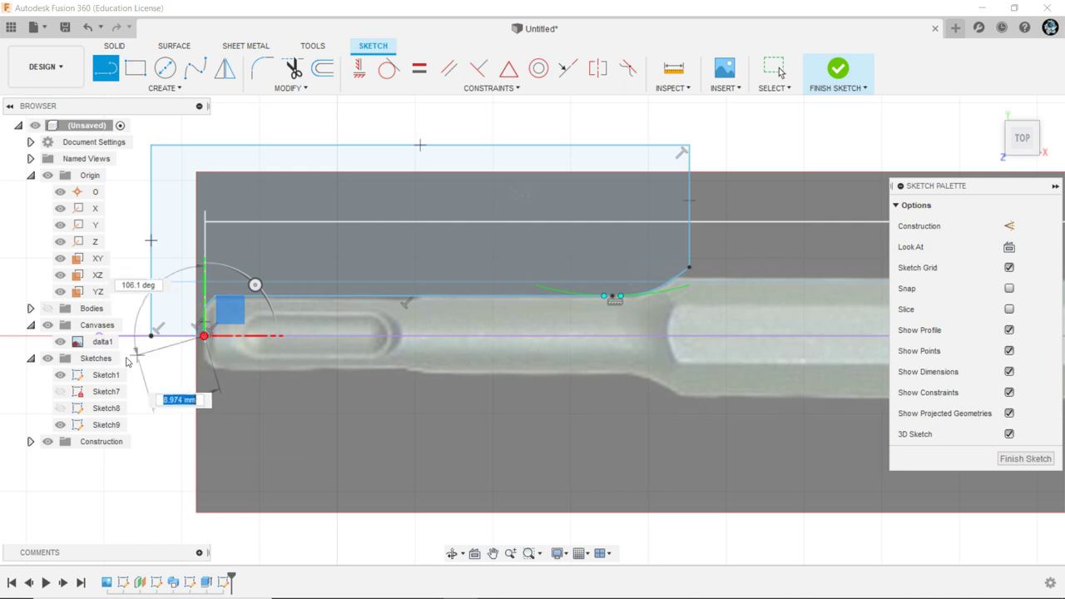
pyautogui.rightClick(240, 351)
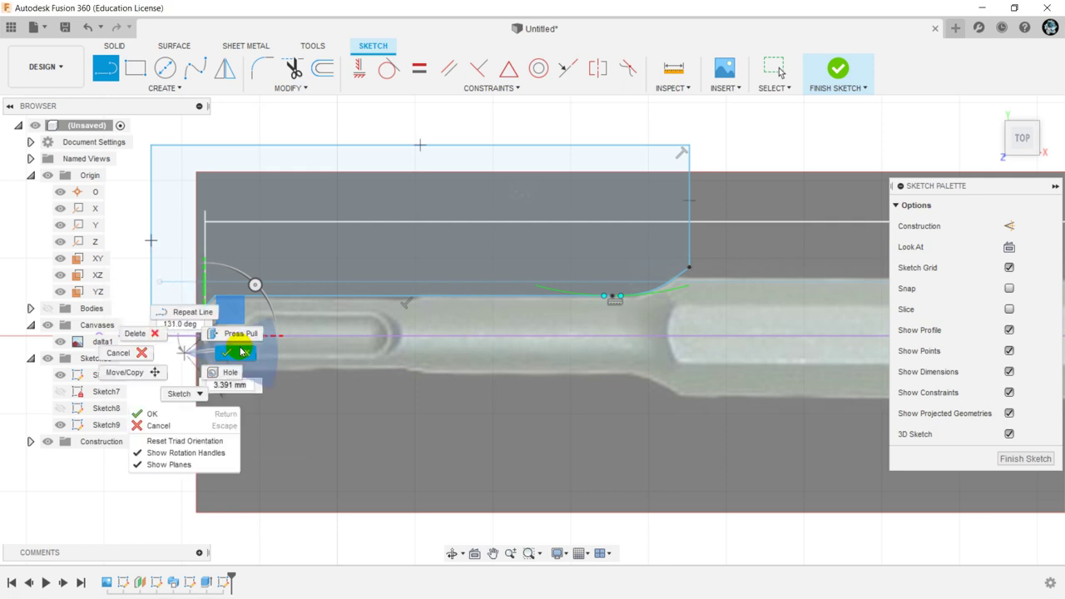
pyautogui.click(242, 356)
pyautogui.scroll(-1, 262, 302)
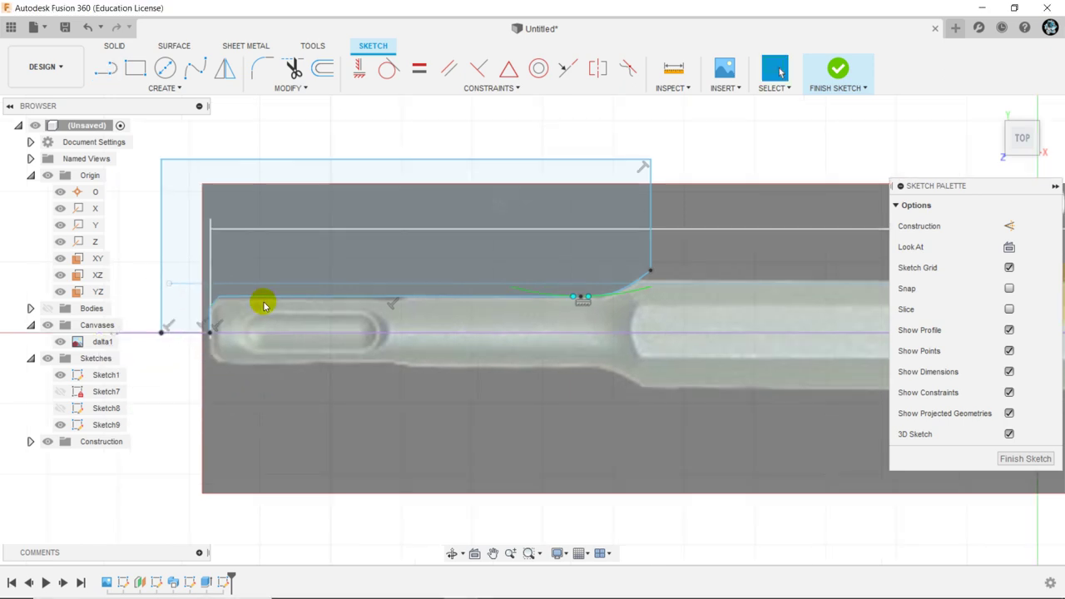
pyautogui.scroll(-2, 238, 308)
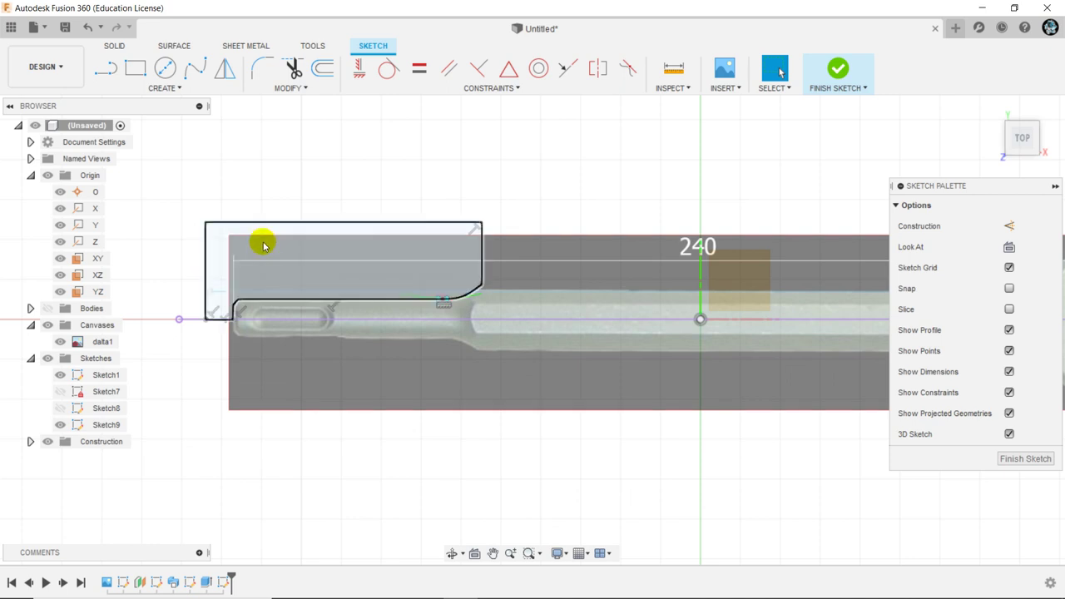
# - Revolve Sketch9's profile 360° about the centreline as a Cut into the visible chisel body, rounding the shank
pyautogui.click(841, 73)
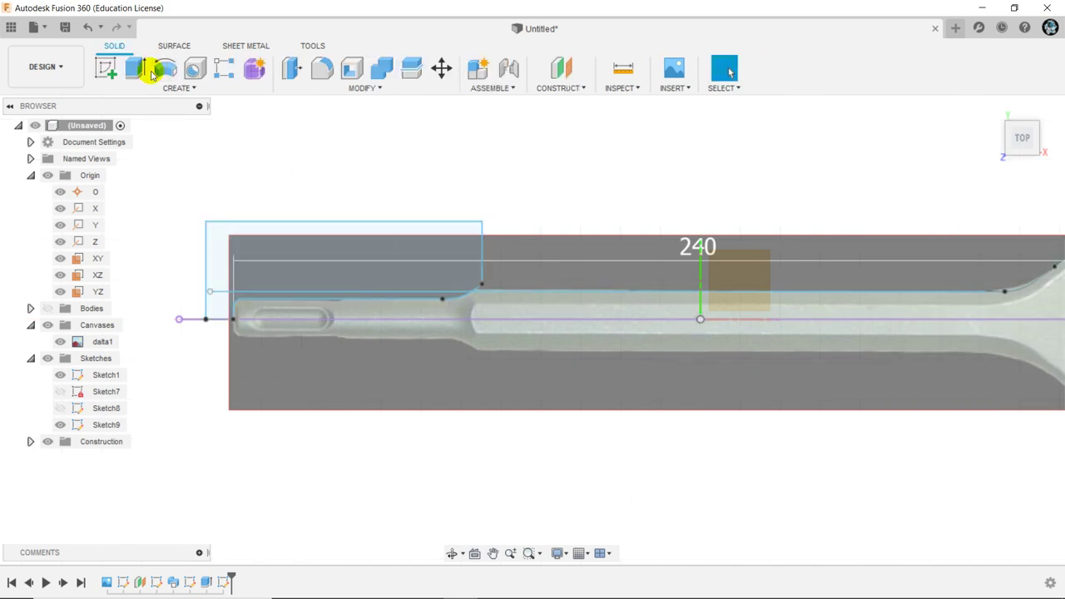
pyautogui.click(158, 71)
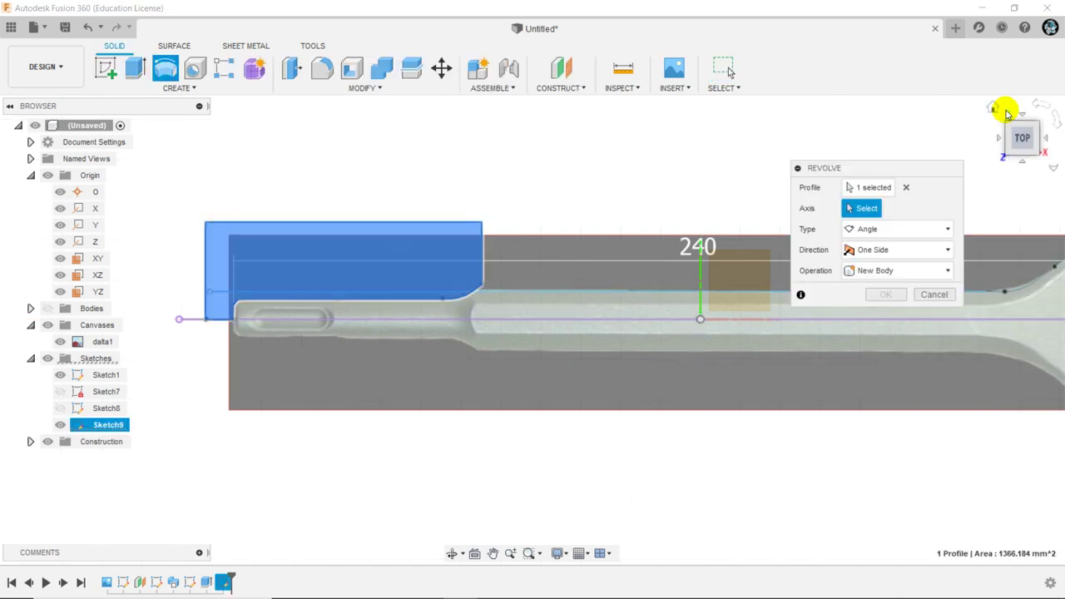
pyautogui.click(992, 109)
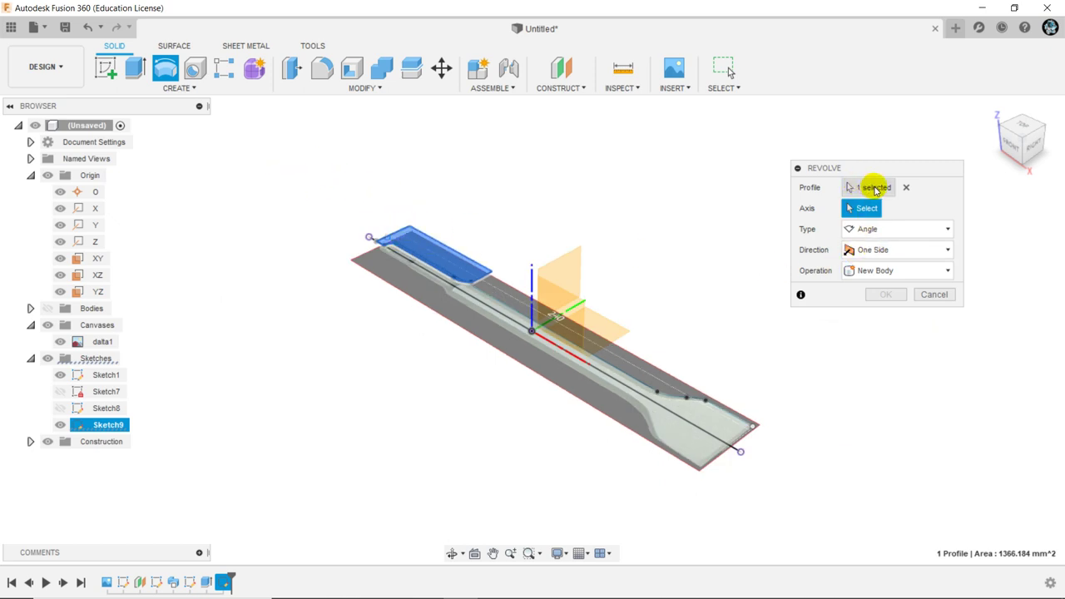
pyautogui.click(403, 257)
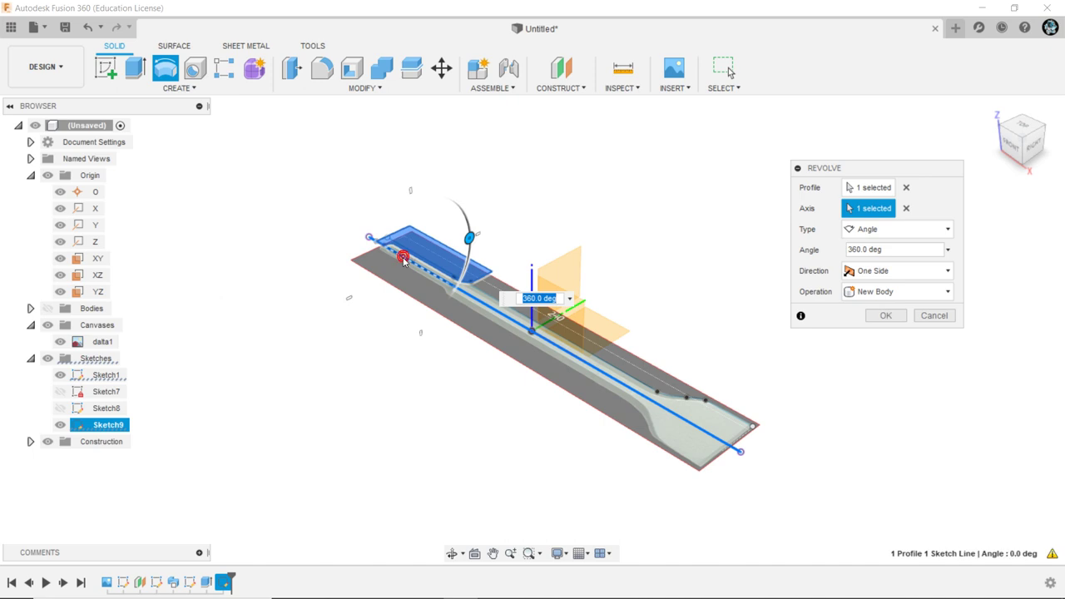
pyautogui.click(879, 292)
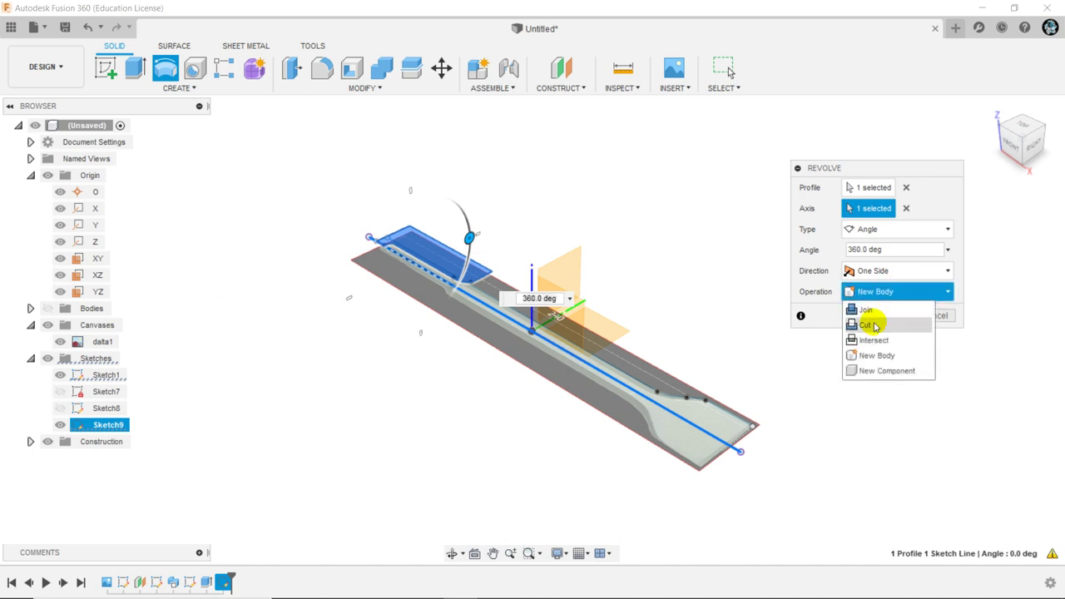
pyautogui.click(875, 325)
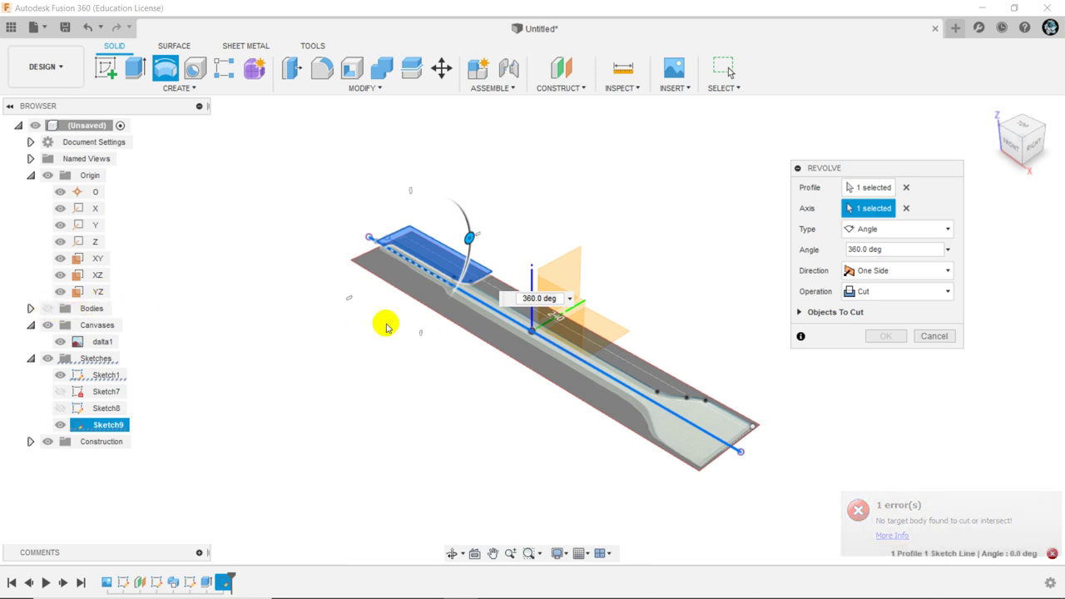
pyautogui.click(47, 309)
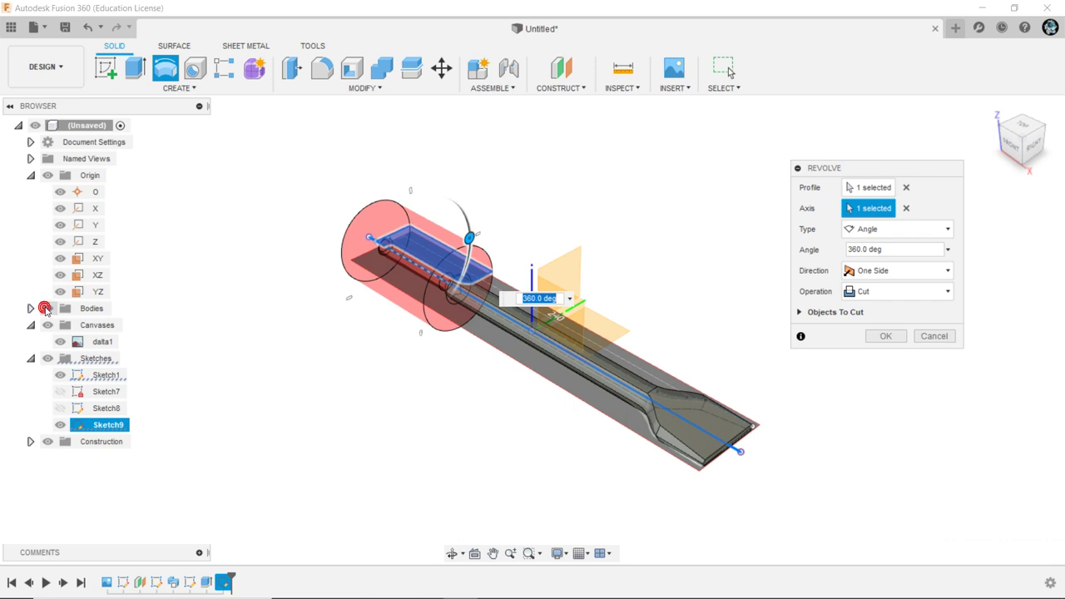
pyautogui.scroll(2, 281, 263)
pyautogui.scroll(2, 280, 263)
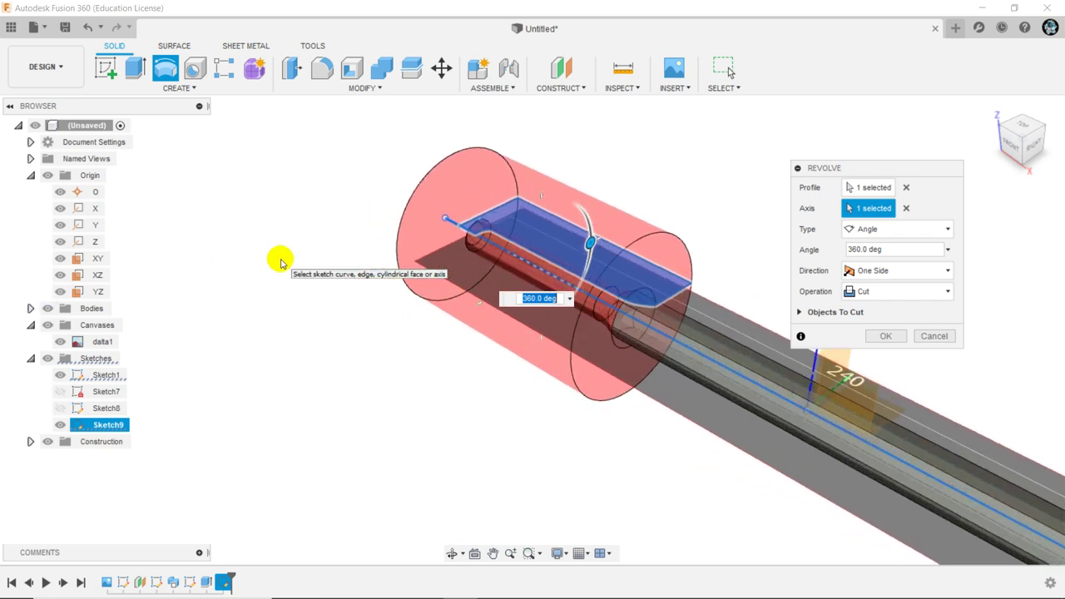
pyautogui.scroll(2, 281, 263)
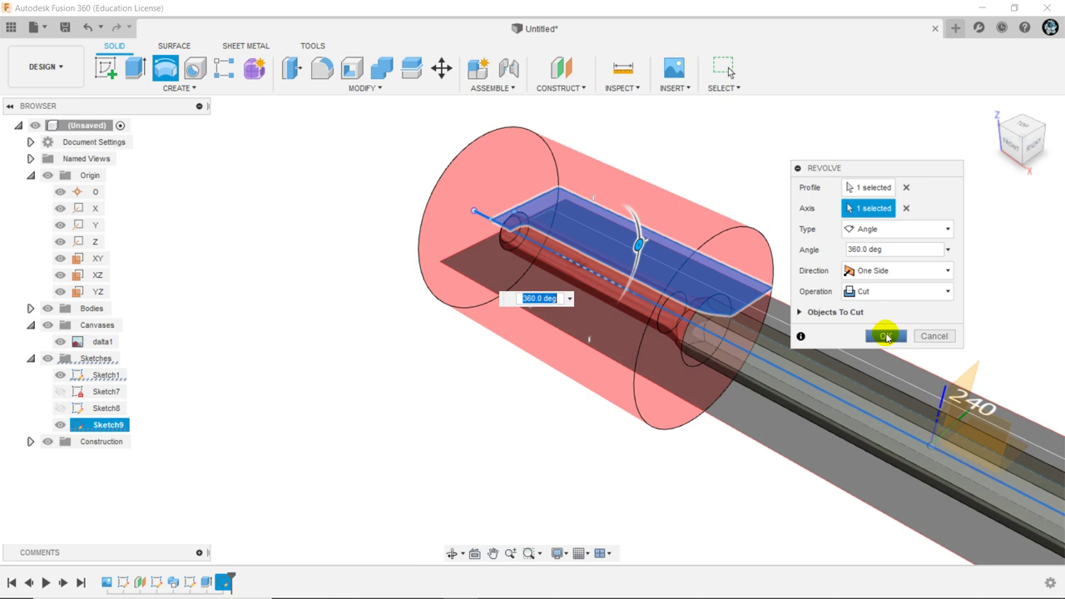
pyautogui.click(885, 336)
pyautogui.scroll(-1, 262, 256)
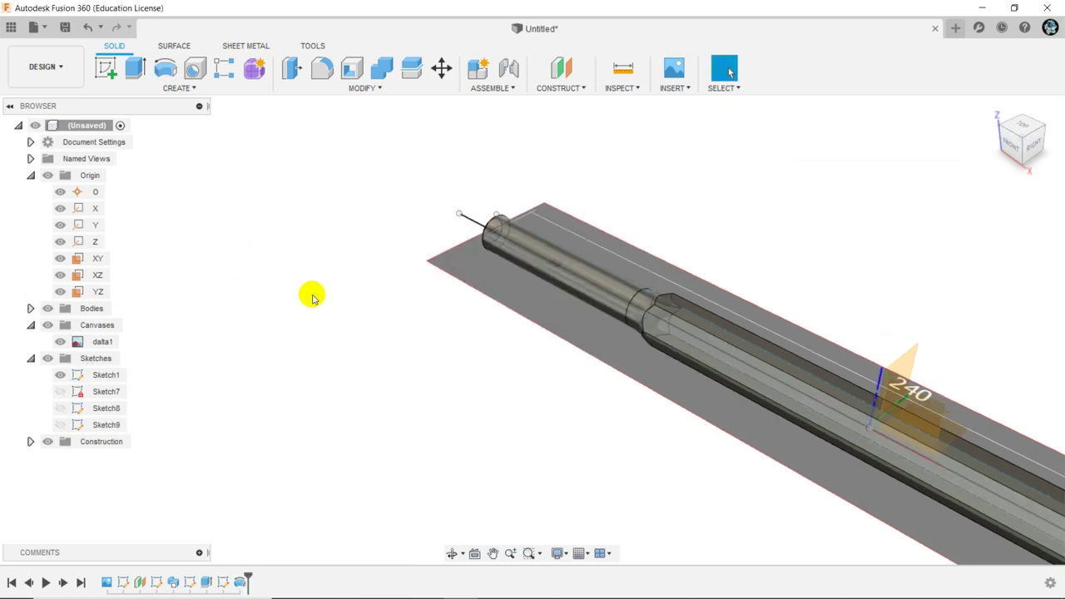
# - Turn to a front view of the shank and hide the dalta1 reference canvas
pyautogui.scroll(3, 608, 256)
pyautogui.scroll(-2, 323, 339)
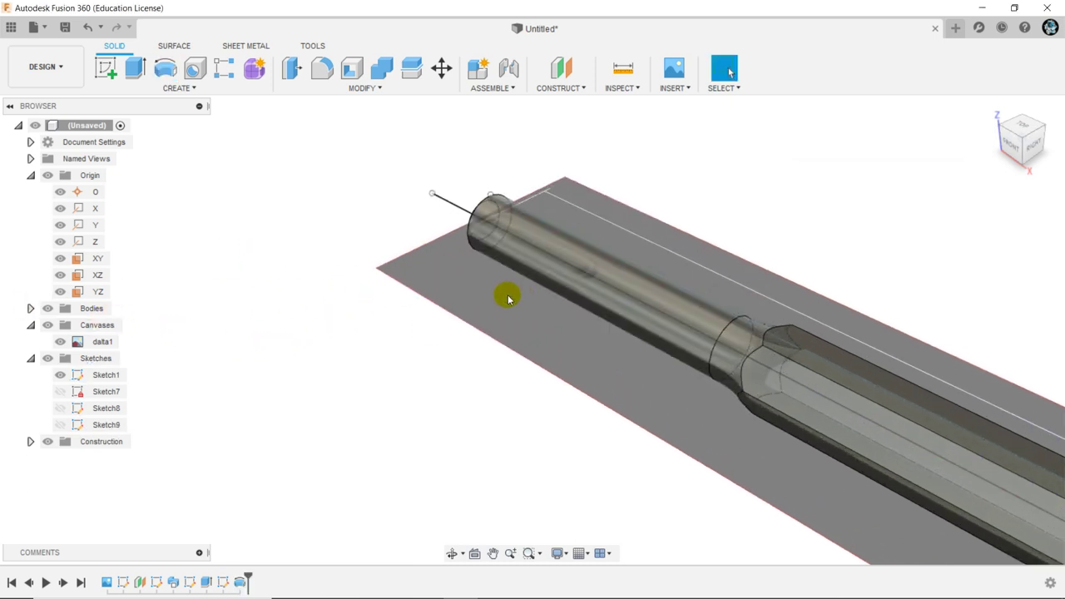
pyautogui.moveTo(526, 309)
pyautogui.keyDown('shift'); pyautogui.mouseDown(button='middle')
pyautogui.moveTo(571, 316)
pyautogui.moveTo(546, 290)
pyautogui.mouseUp(button='middle'); pyautogui.keyUp('shift')
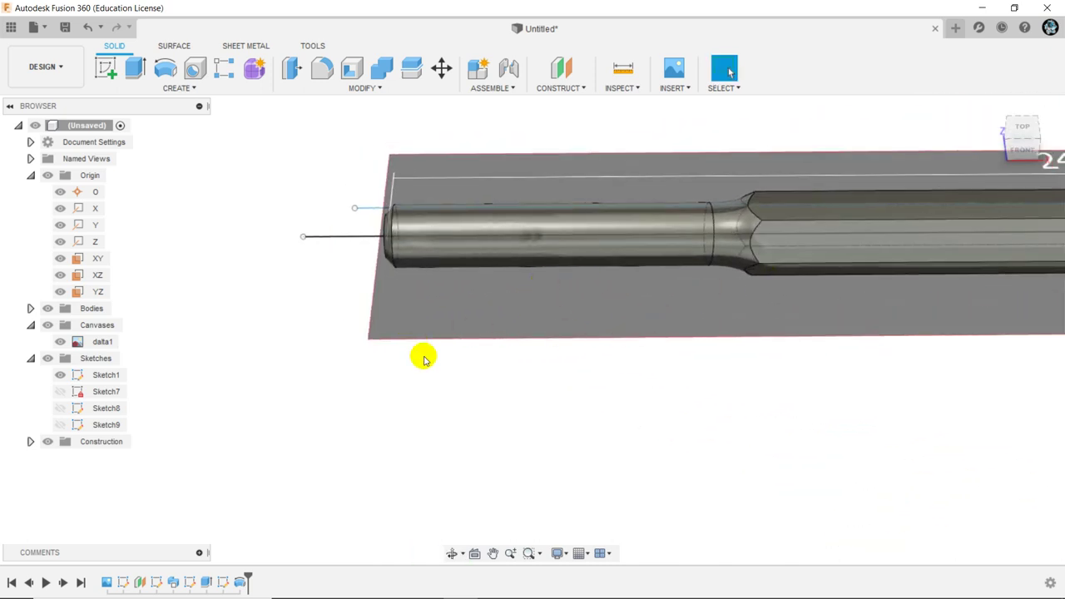
pyautogui.scroll(-2, 356, 361)
pyautogui.scroll(-2, 416, 366)
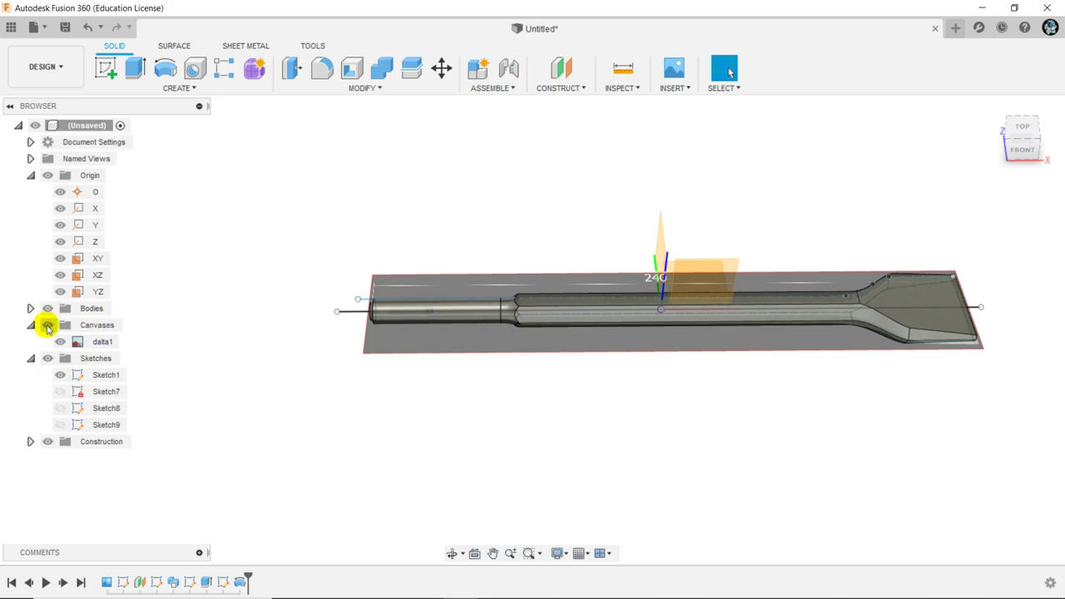
pyautogui.click(60, 341)
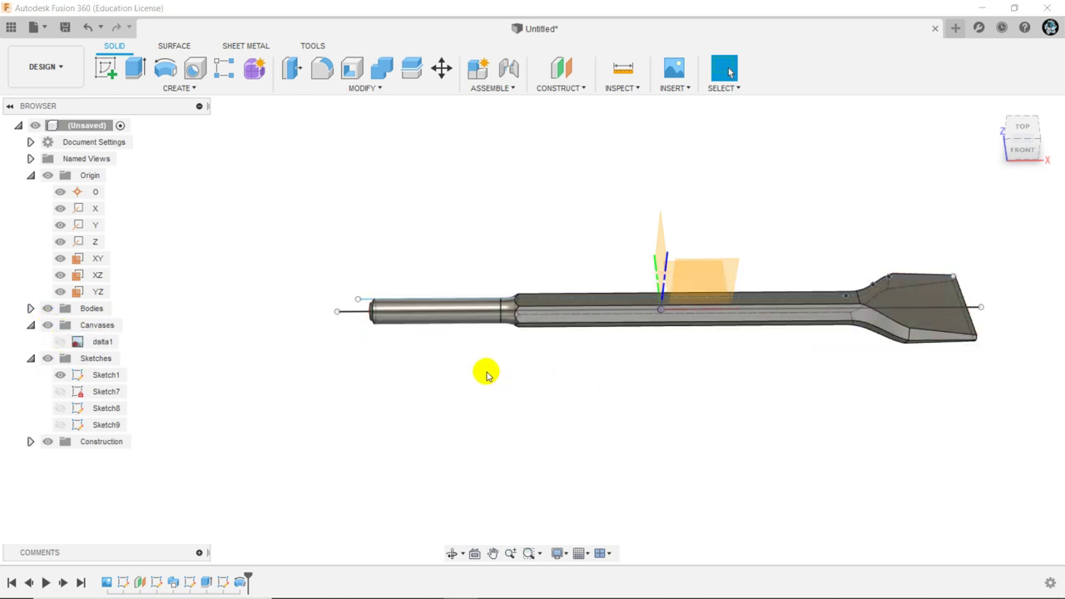
# - Inspect the chisel from an angle and select the sketch line along the blade edge
pyautogui.moveTo(642, 380)
pyautogui.keyDown('shift'); pyautogui.mouseDown(button='middle')
pyautogui.moveTo(623, 381)
pyautogui.moveTo(629, 366)
pyautogui.mouseUp(button='middle'); pyautogui.keyUp('shift')
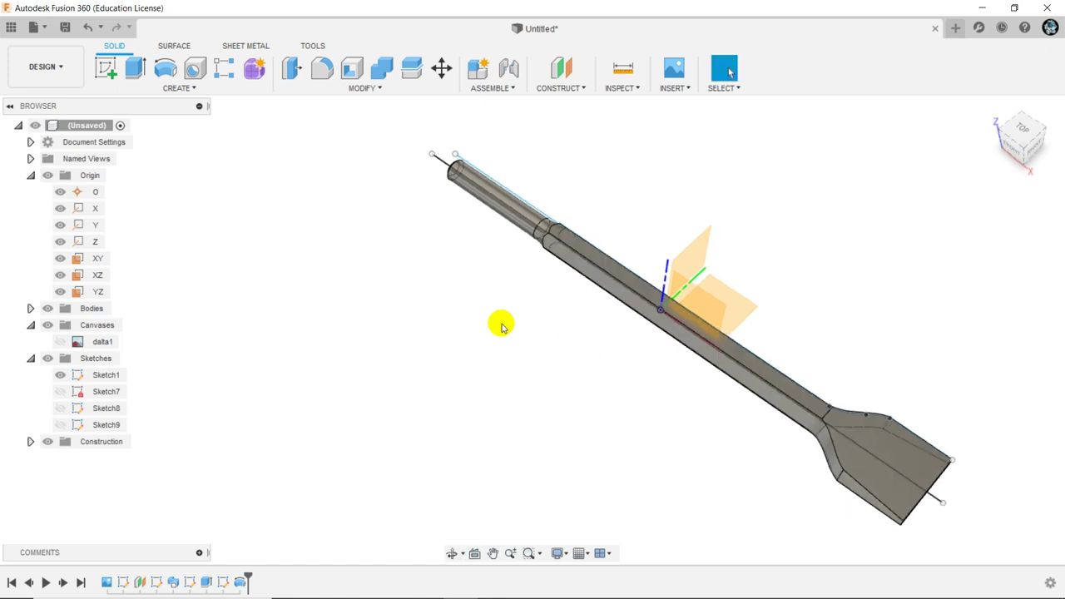
pyautogui.scroll(-3, 305, 240)
pyautogui.scroll(2, 813, 423)
pyautogui.scroll(2, 813, 422)
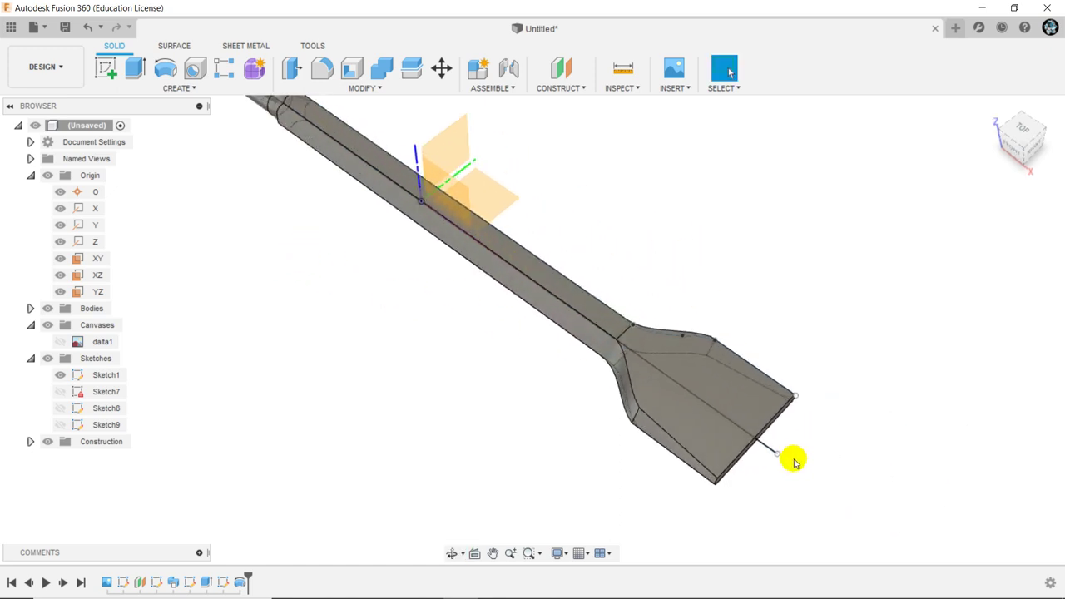
pyautogui.scroll(-2, 777, 455)
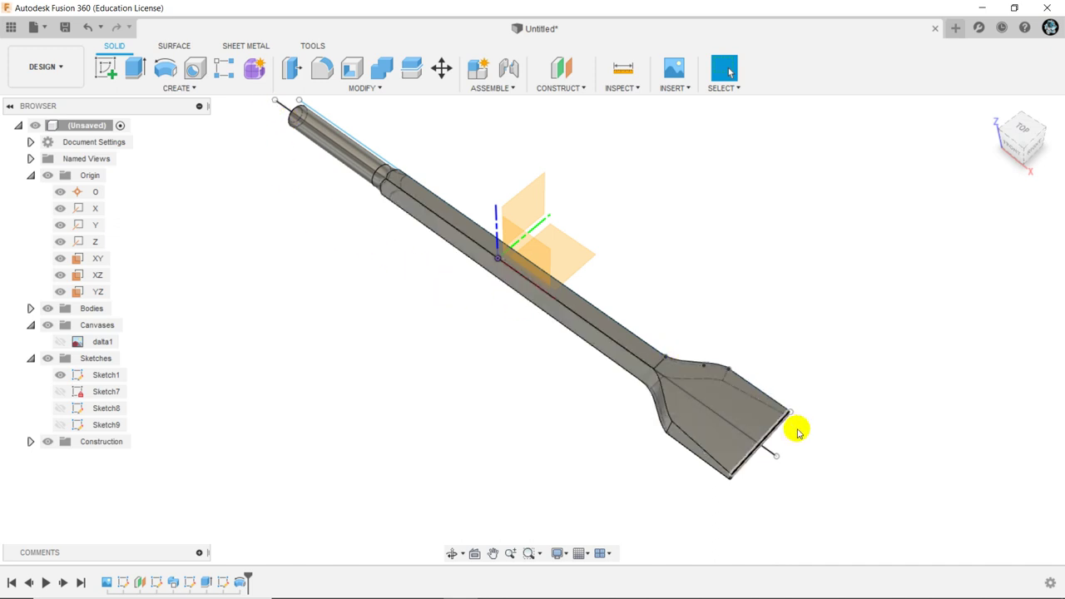
pyautogui.scroll(1, 689, 418)
pyautogui.scroll(1, 689, 418)
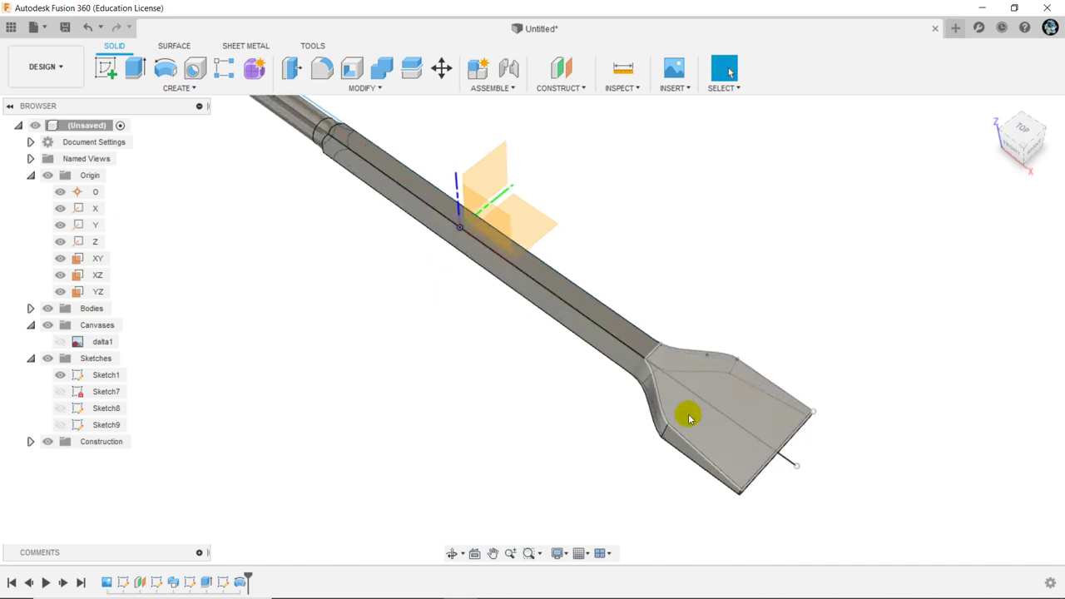
pyautogui.click(795, 394)
pyautogui.moveTo(800, 390); pyautogui.dragTo(789, 392)
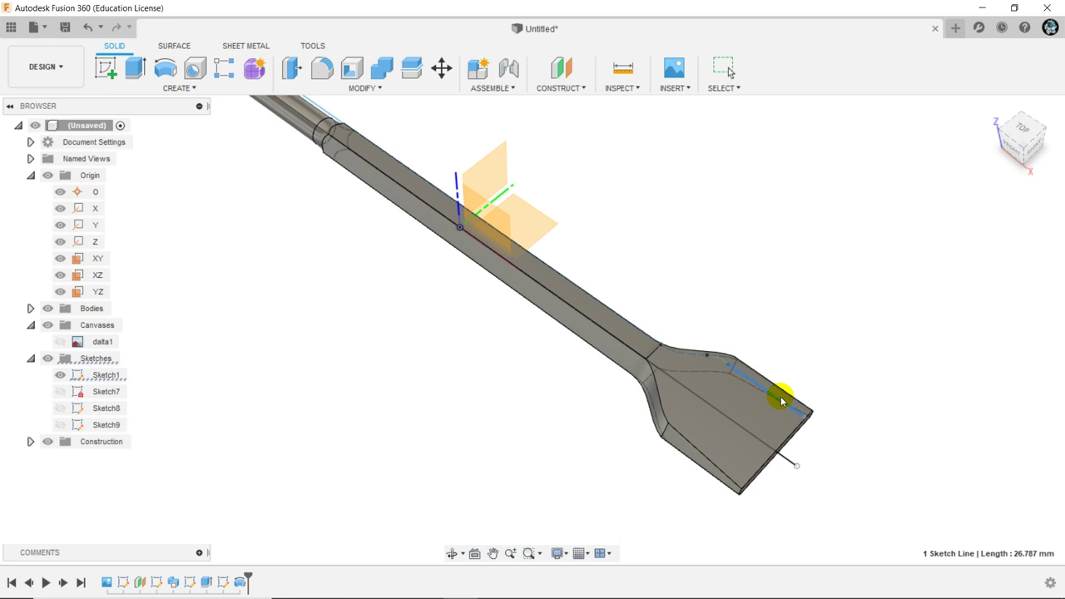
pyautogui.keyDown('shift'); pyautogui.moveTo(765, 387); pyautogui.dragTo(672, 416, button='middle'); pyautogui.keyUp('shift')
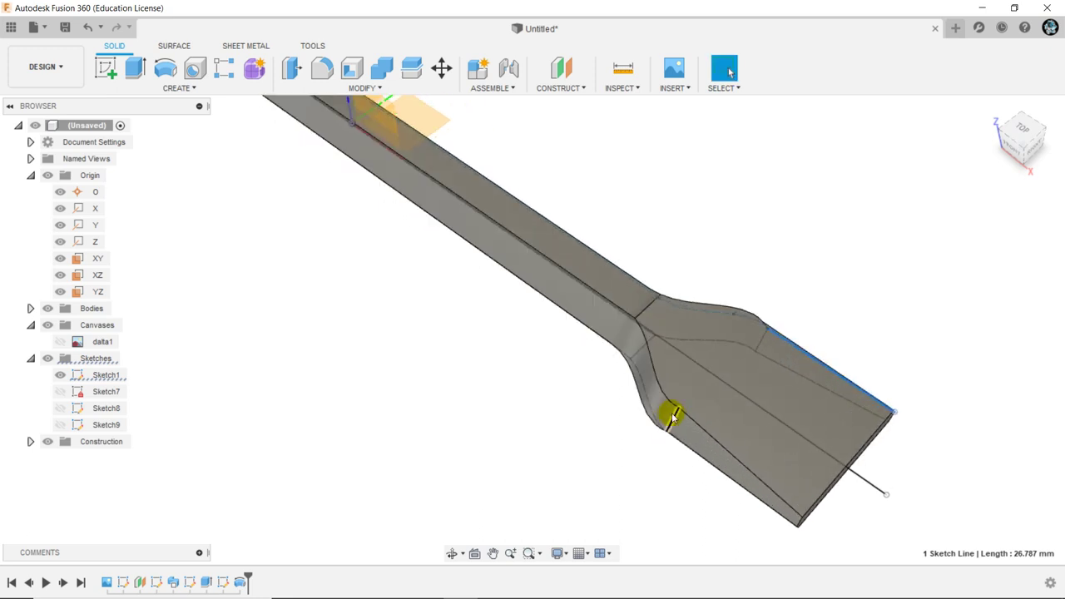
pyautogui.scroll(5, 769, 327)
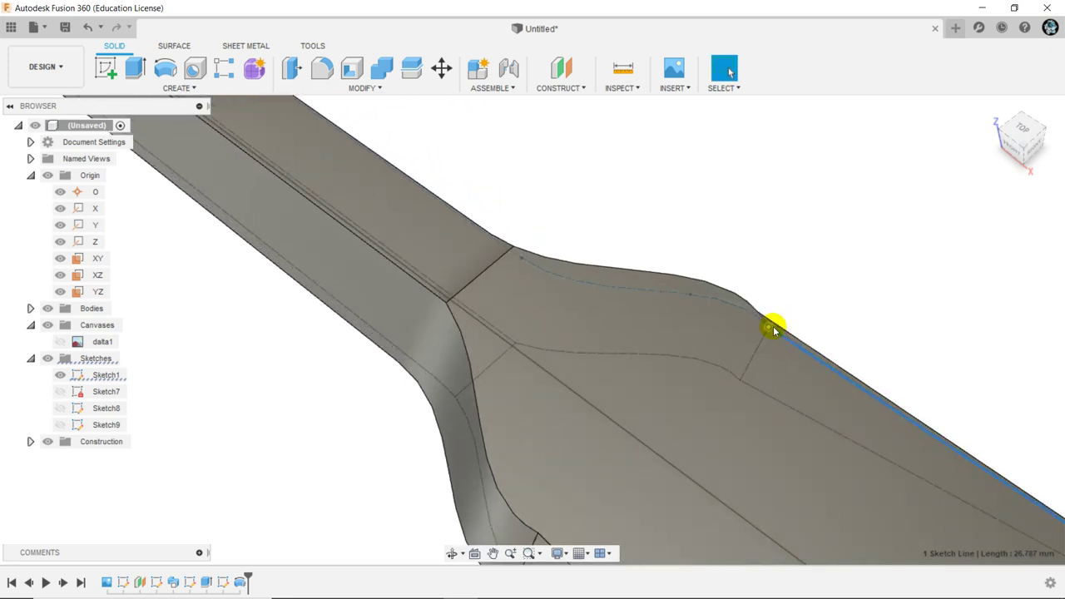
pyautogui.scroll(2, 773, 331)
pyautogui.scroll(-2, 732, 325)
pyautogui.scroll(-4, 693, 305)
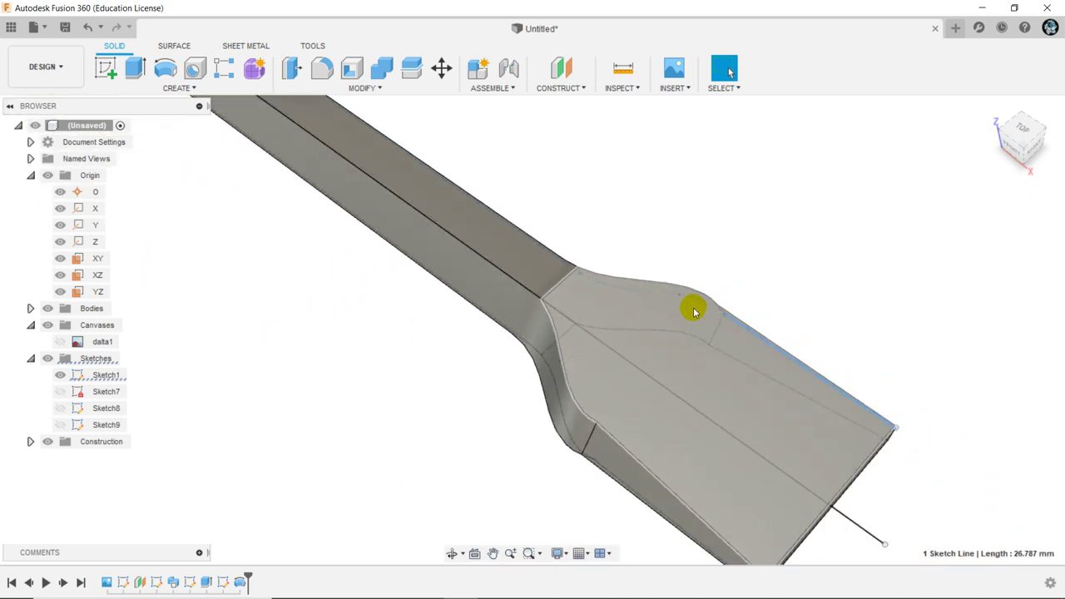
# - Edit Sketch1 and constrain the blade S-curve spline's end tangent handle to horizontal
pyautogui.doubleClick(109, 393)
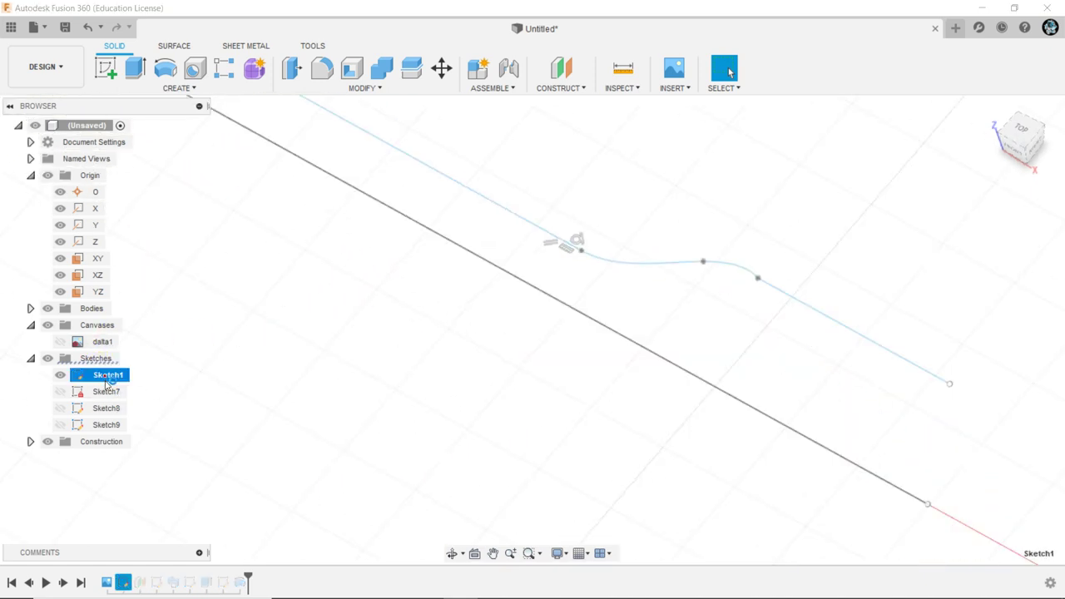
pyautogui.scroll(-2, 384, 416)
pyautogui.scroll(3, 438, 278)
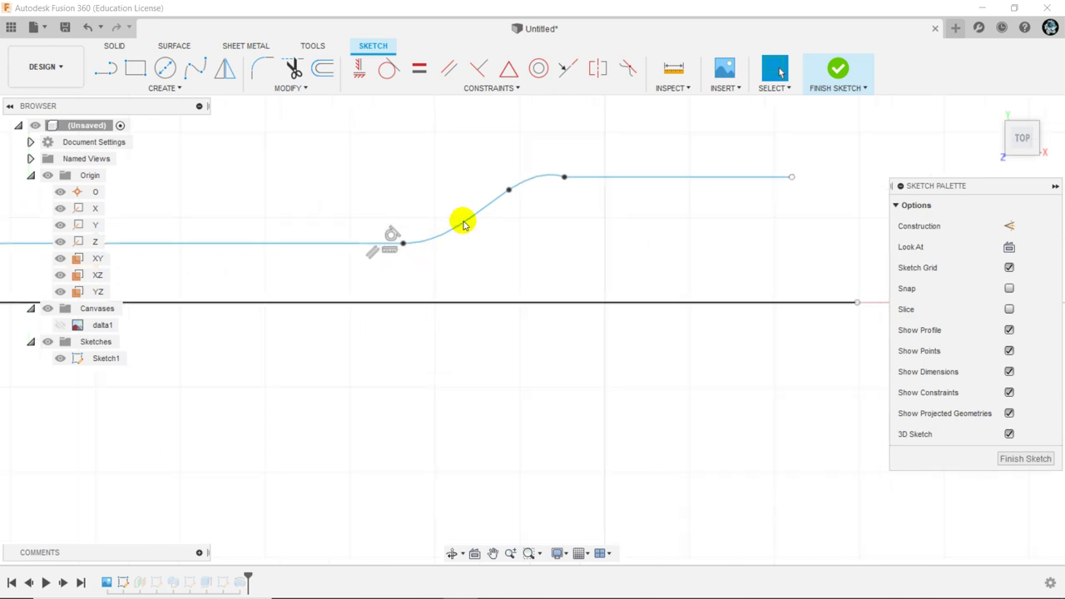
pyautogui.scroll(3, 532, 187)
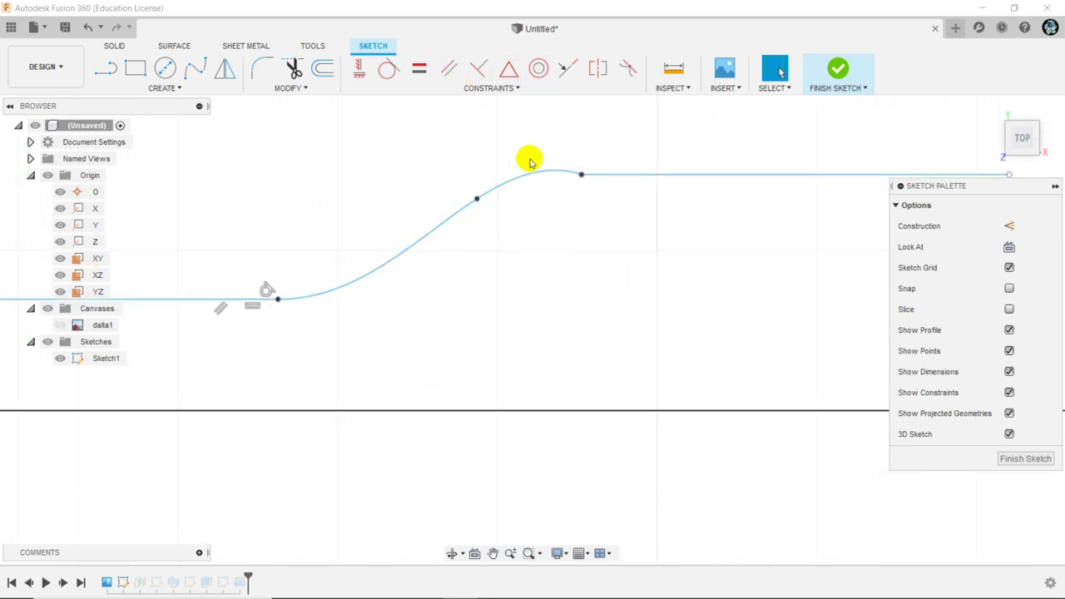
pyautogui.click(537, 172)
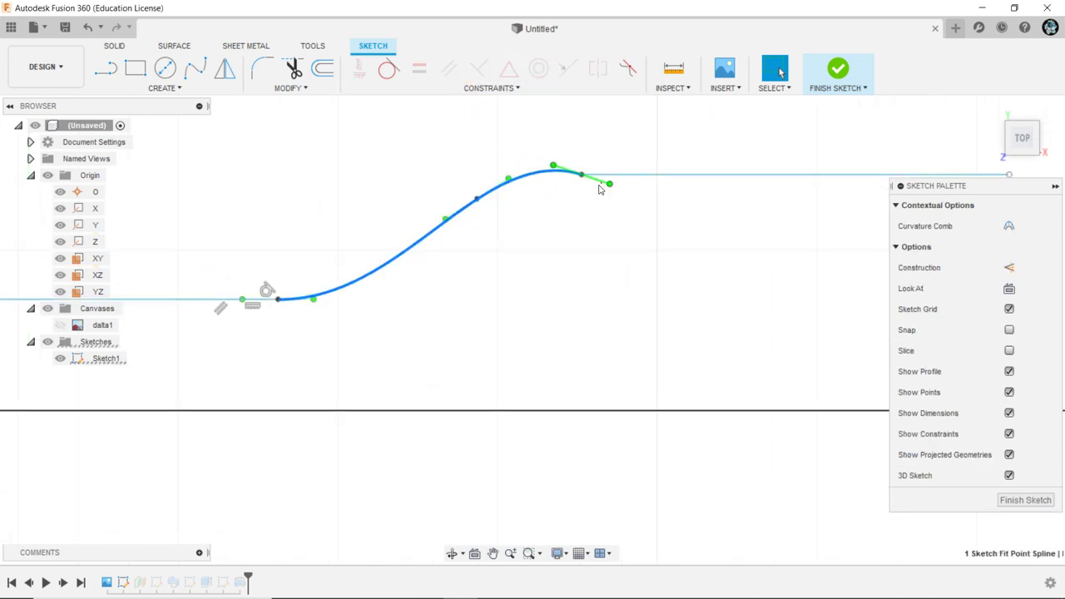
pyautogui.click(605, 182)
pyautogui.click(356, 69)
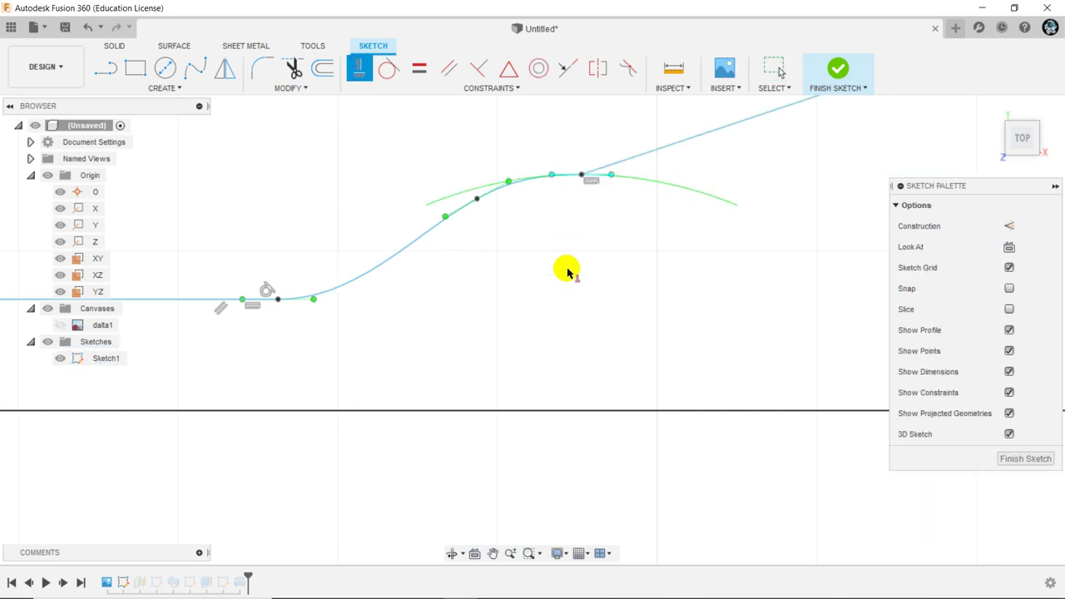
# - Make the sloped upper blade line horizontal and finish Sketch1
pyautogui.scroll(-3, 545, 291)
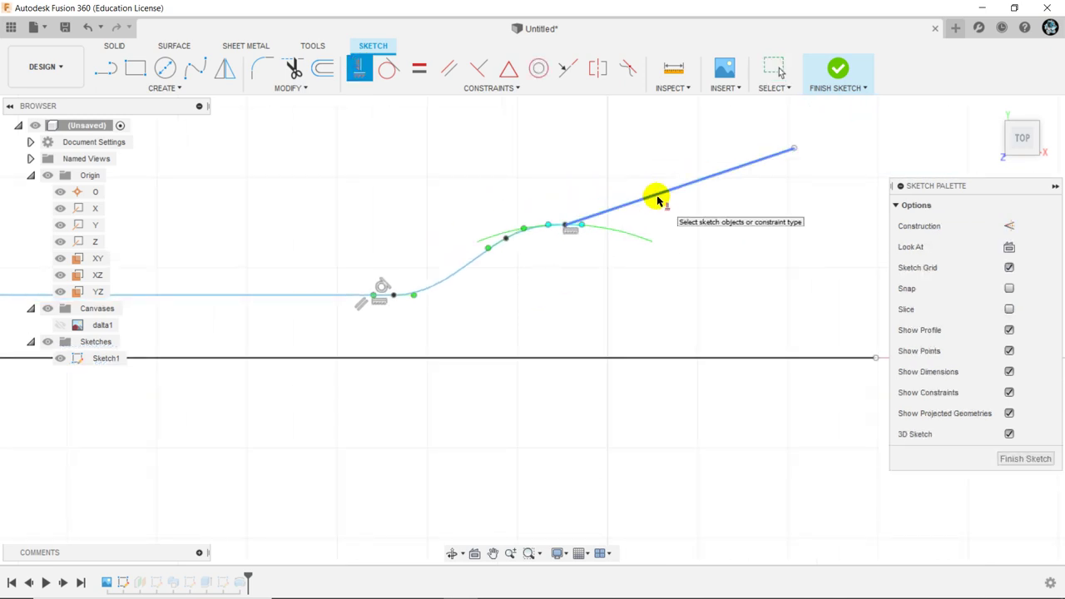
pyautogui.click(764, 161)
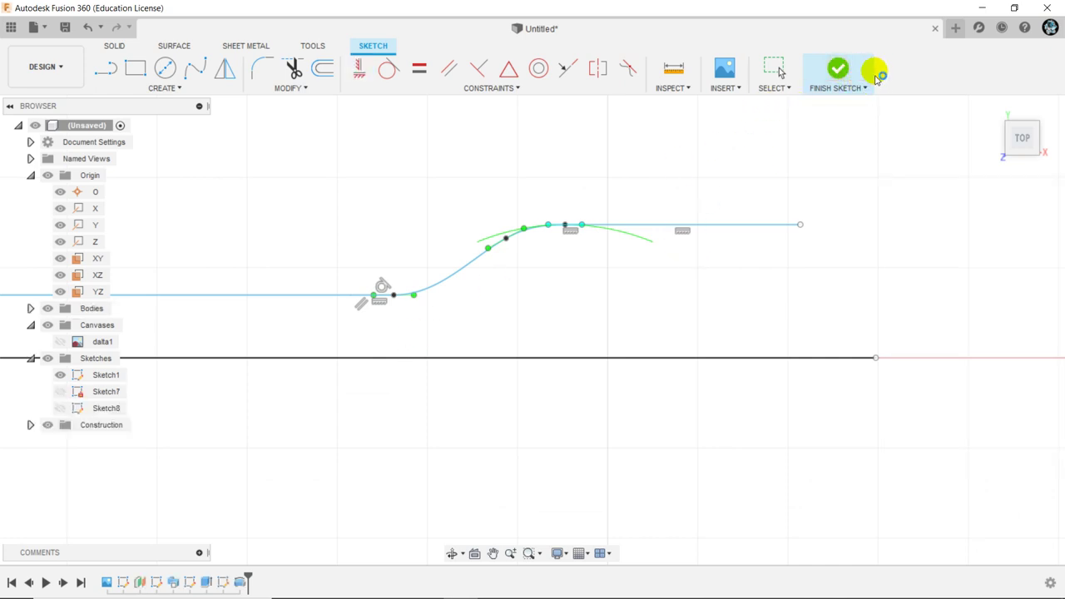
pyautogui.click(876, 74)
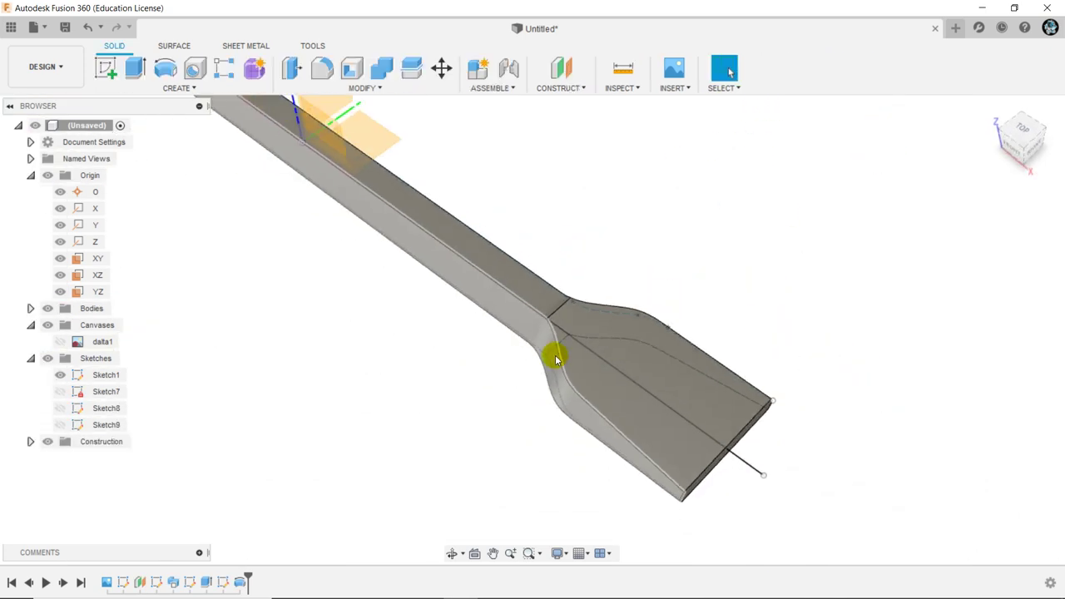
pyautogui.scroll(2, 246, 221)
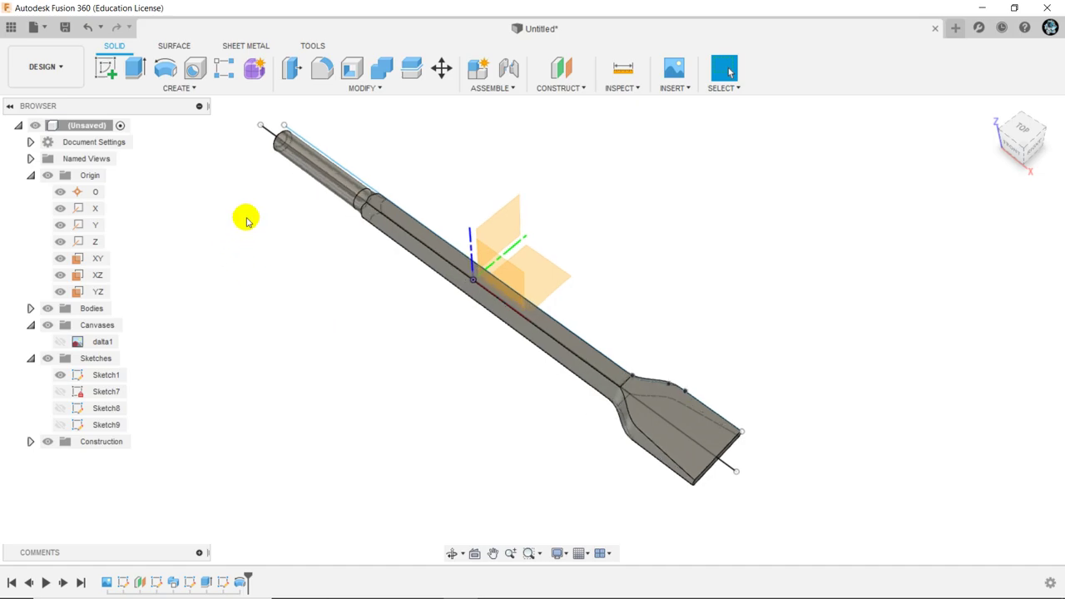